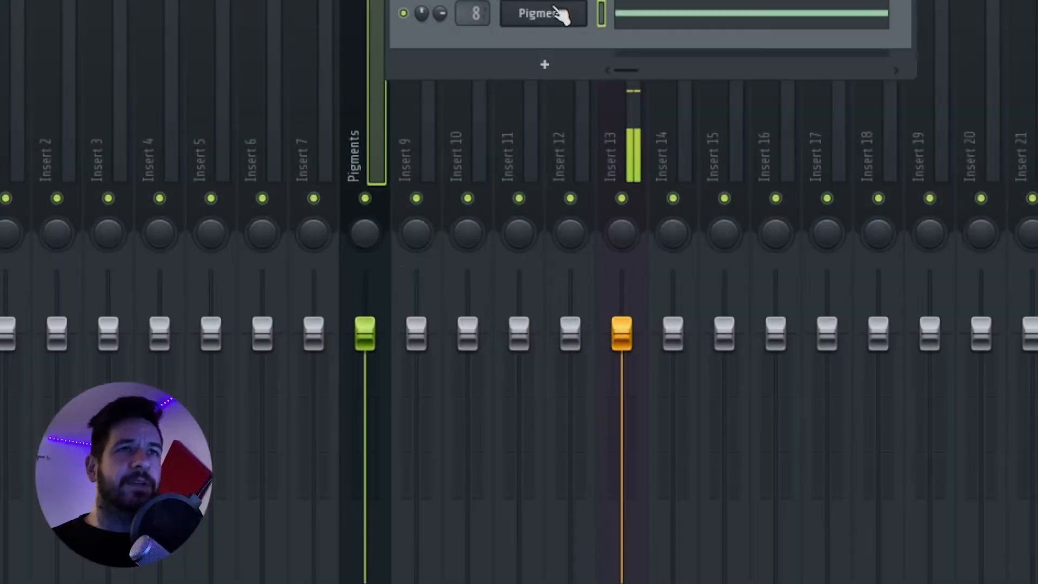
- Open the Pigments synth and examine its preset categories, FX A and FX B effect chains, and macro controls
left_click(554, 18)
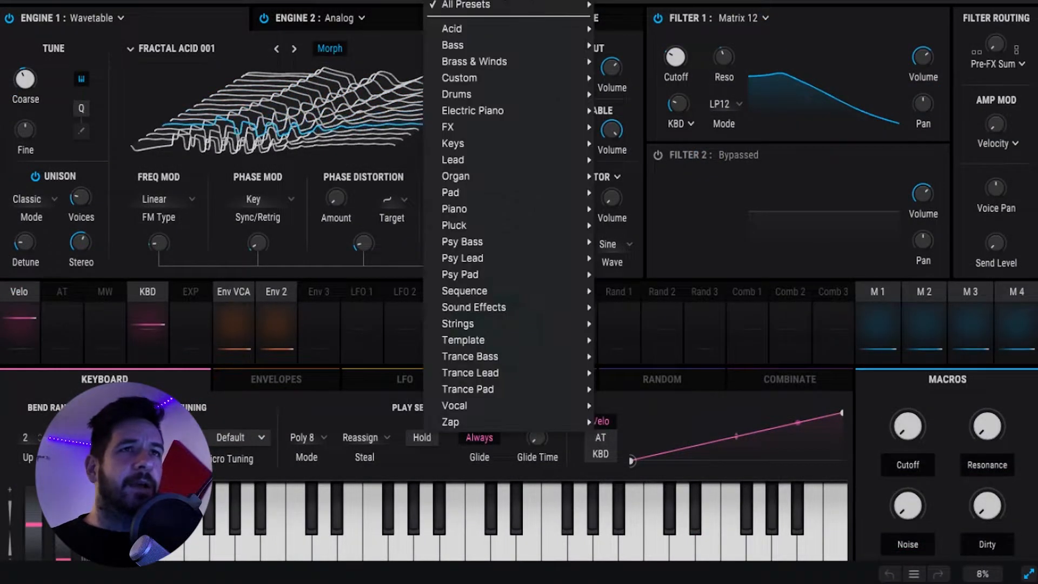
left_click(479, 18)
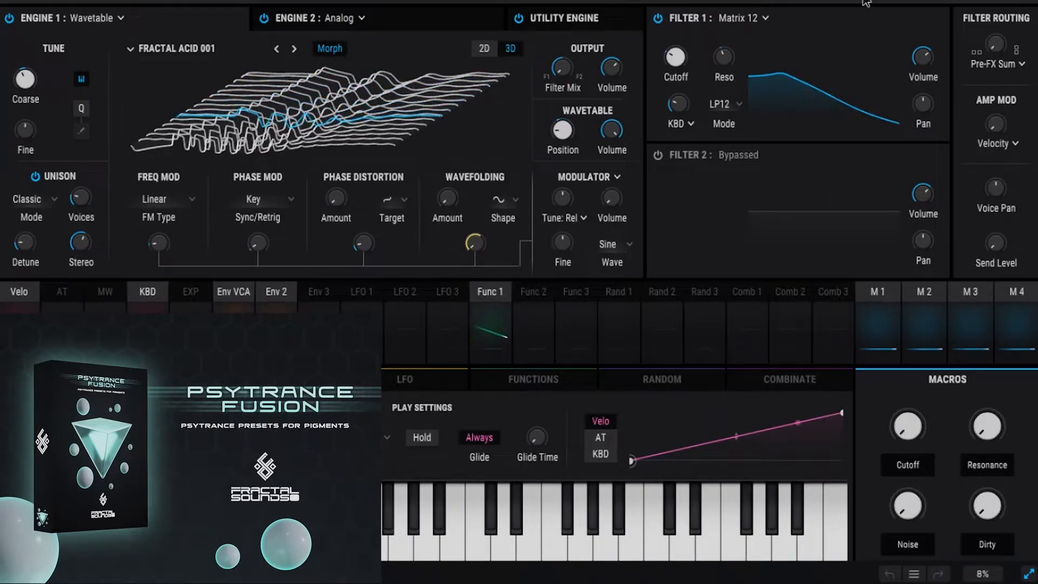
left_click(449, 2)
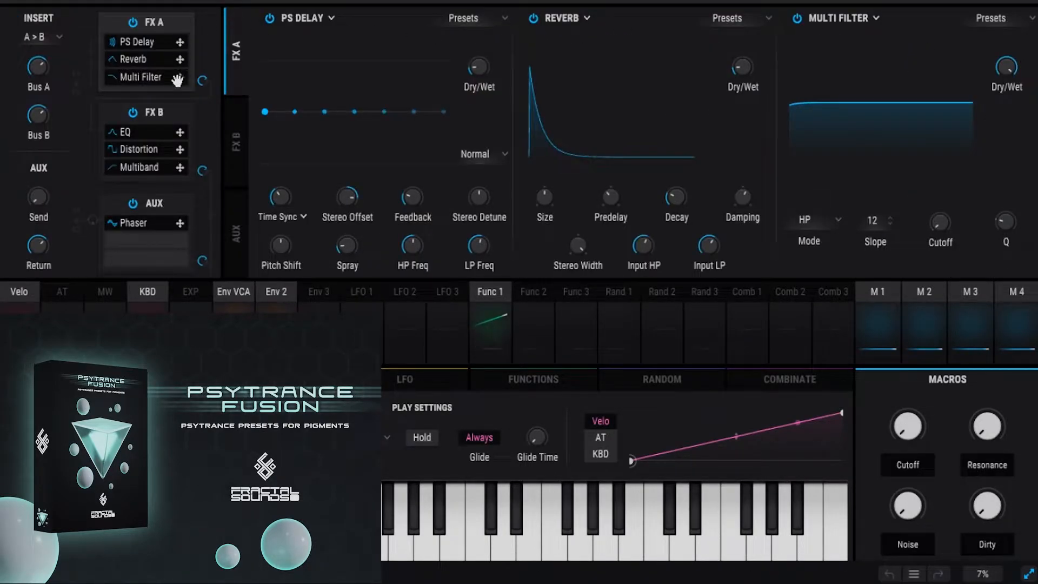
left_click(191, 110)
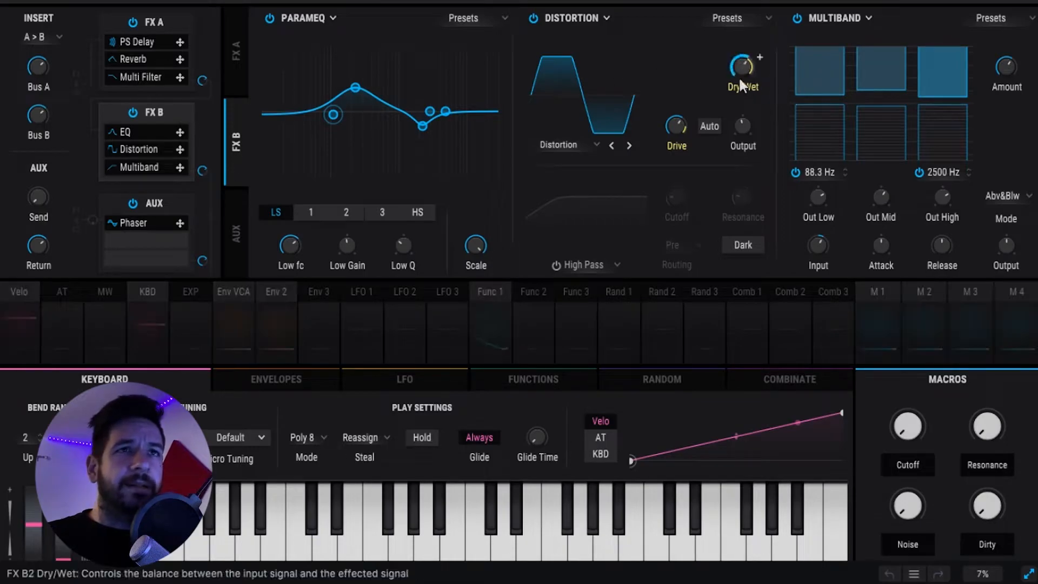
left_click(411, 2)
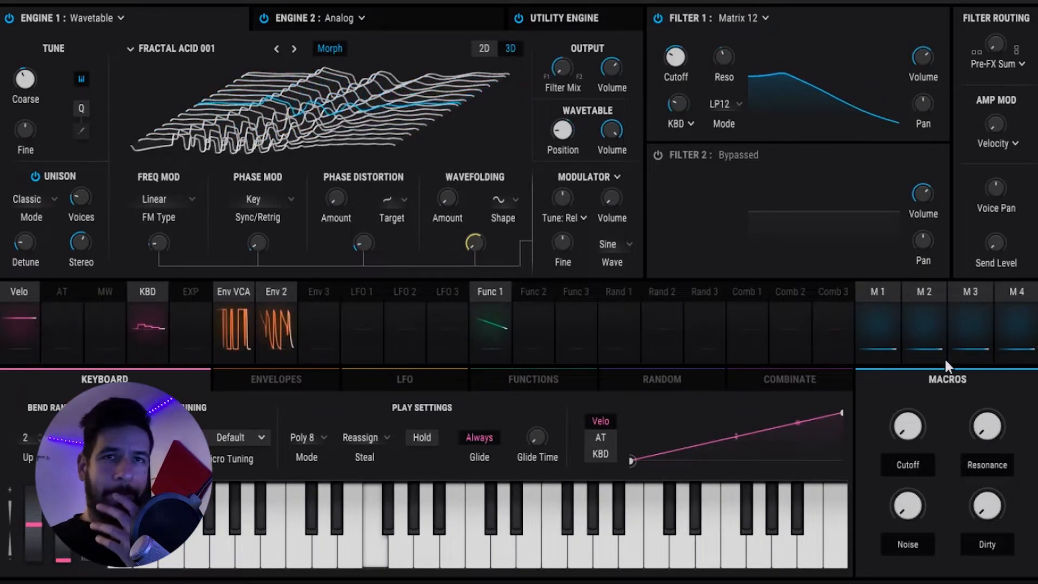
mouse_move(907, 427)
left_mouse_down()
mouse_move(906, 361)
mouse_move(906, 426)
left_mouse_up()
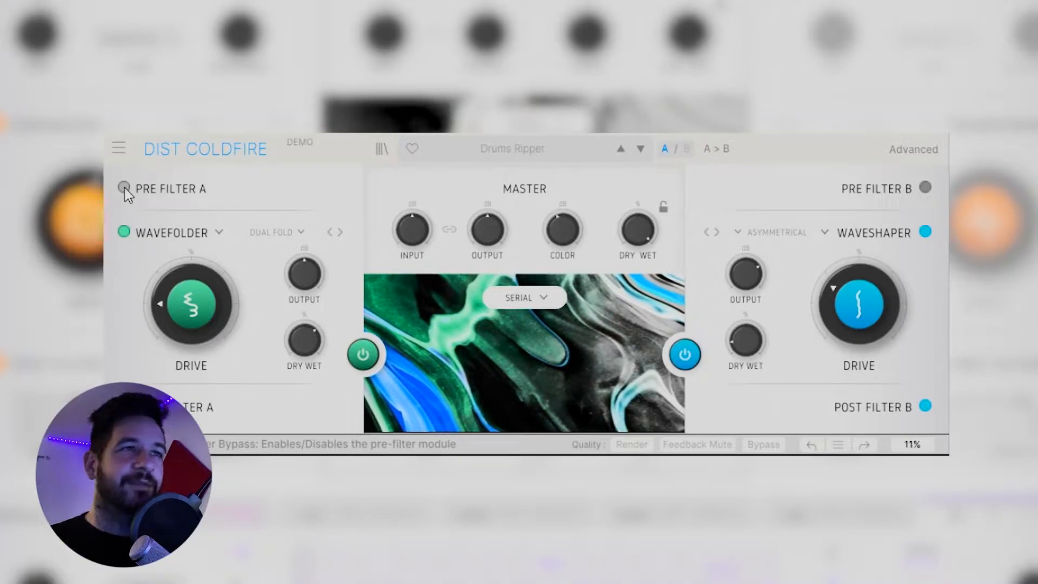
- Set the routing to Stereo, with the Wavefolder drive at 44% and the Waveshaper drive at about 40%
left_click(527, 298)
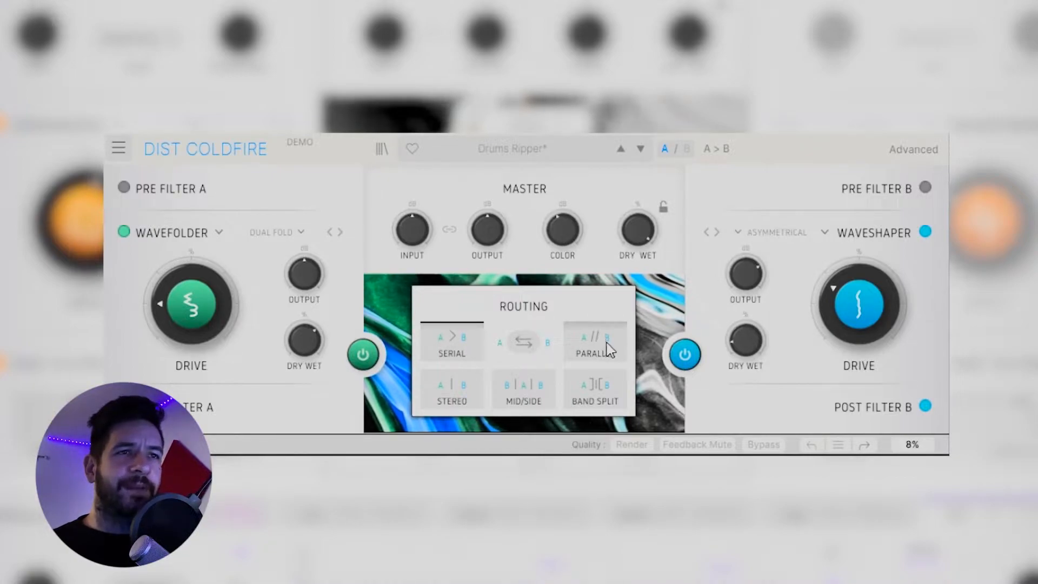
left_click(462, 400)
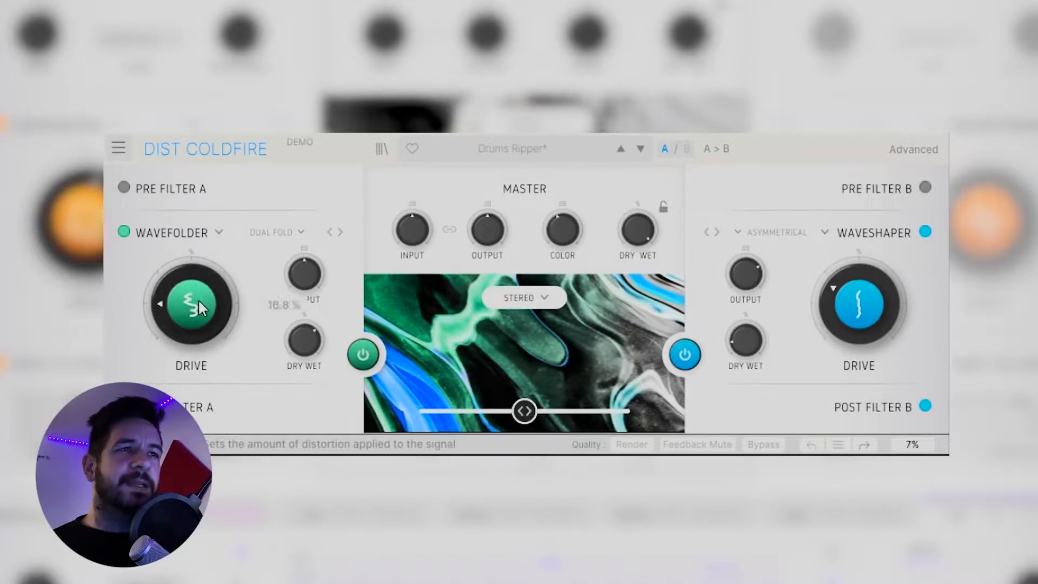
mouse_move(202, 309)
left_mouse_down()
mouse_move(203, 281)
mouse_move(215, 324)
left_mouse_up()
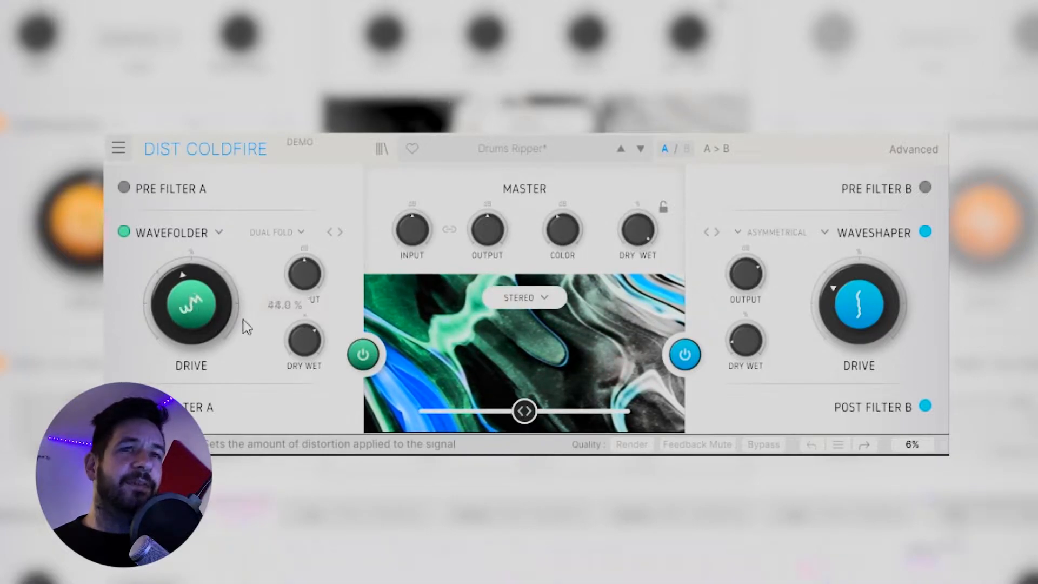
left_click_drag(848, 315, 849, 302)
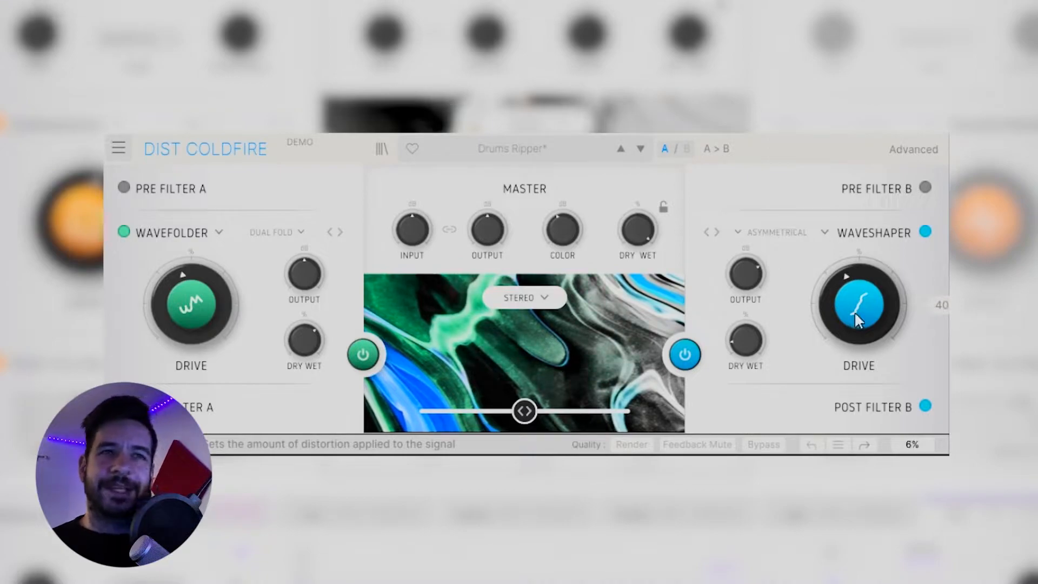
- Change the routing to Band Split and set the split frequency to about 1090 Hz
left_click(527, 301)
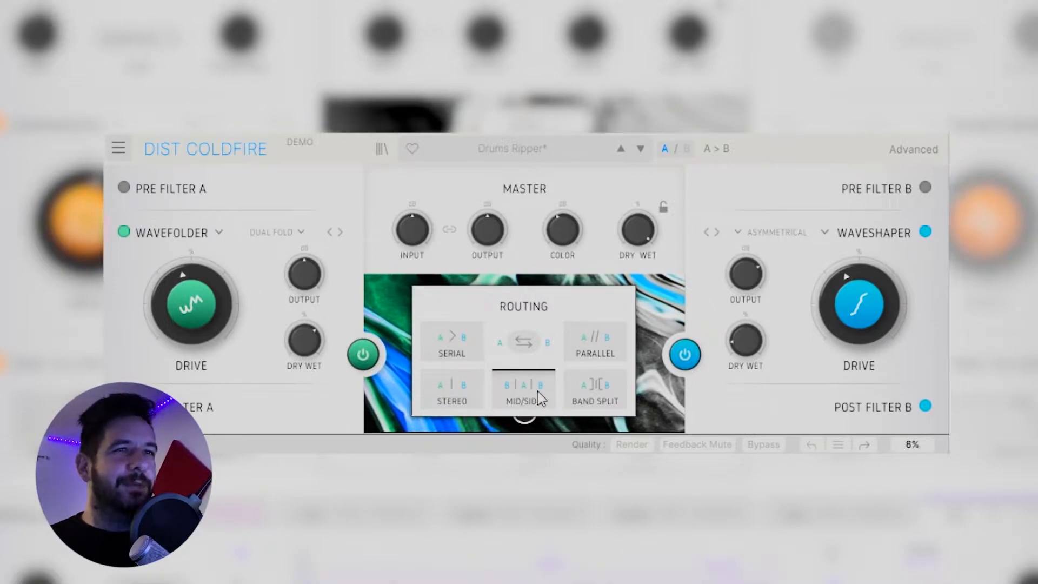
left_click(615, 403)
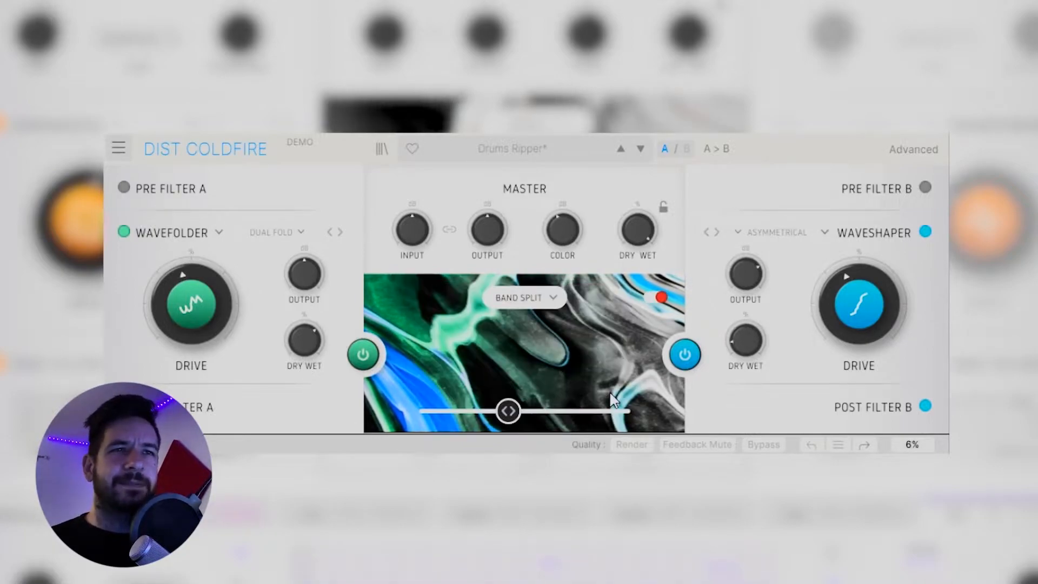
mouse_move(508, 411)
left_mouse_down()
mouse_move(524, 411)
mouse_move(496, 411)
mouse_move(541, 411)
mouse_move(527, 411)
left_mouse_up()
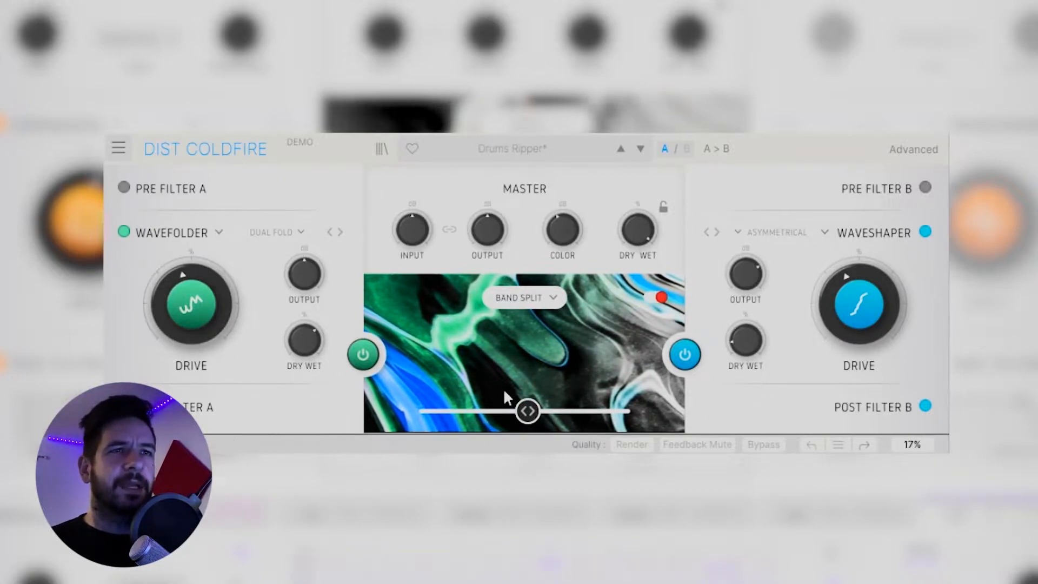
mouse_move(856, 318)
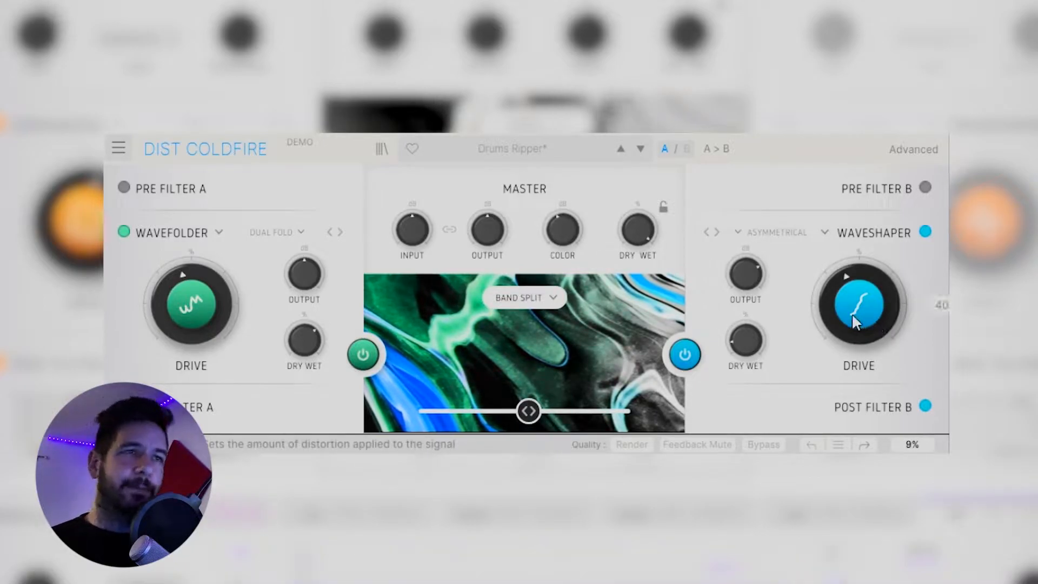
- Change the distortion type of slot A to Transformer
left_click(178, 232)
left_click(219, 177)
left_click(190, 233)
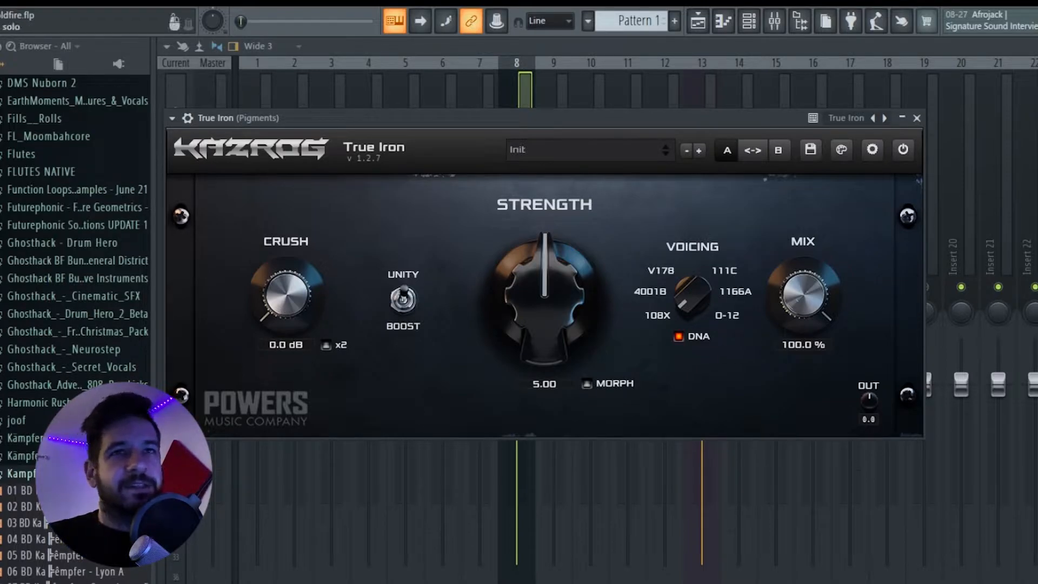
key("Escape")
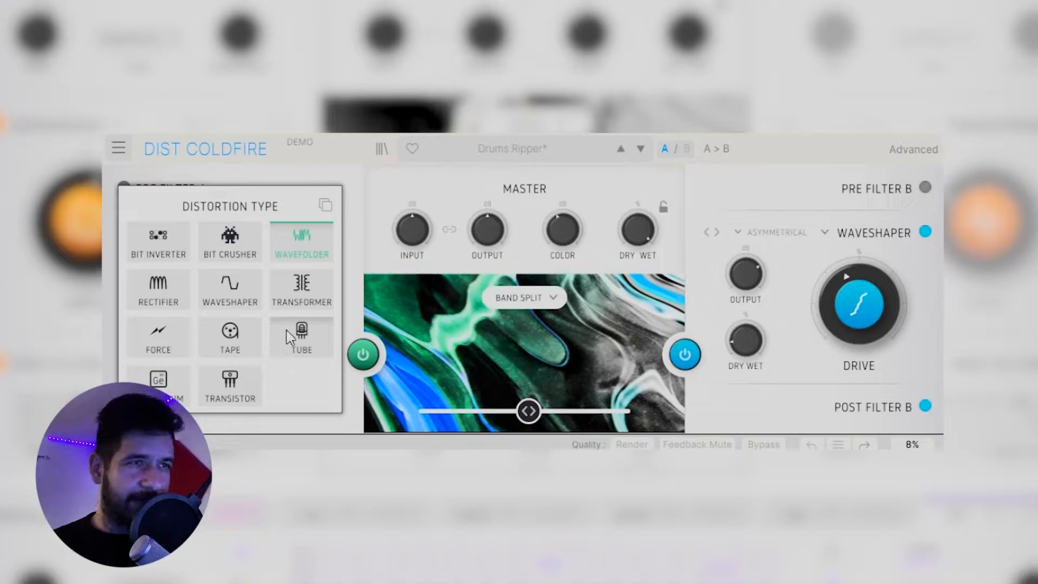
left_click(315, 305)
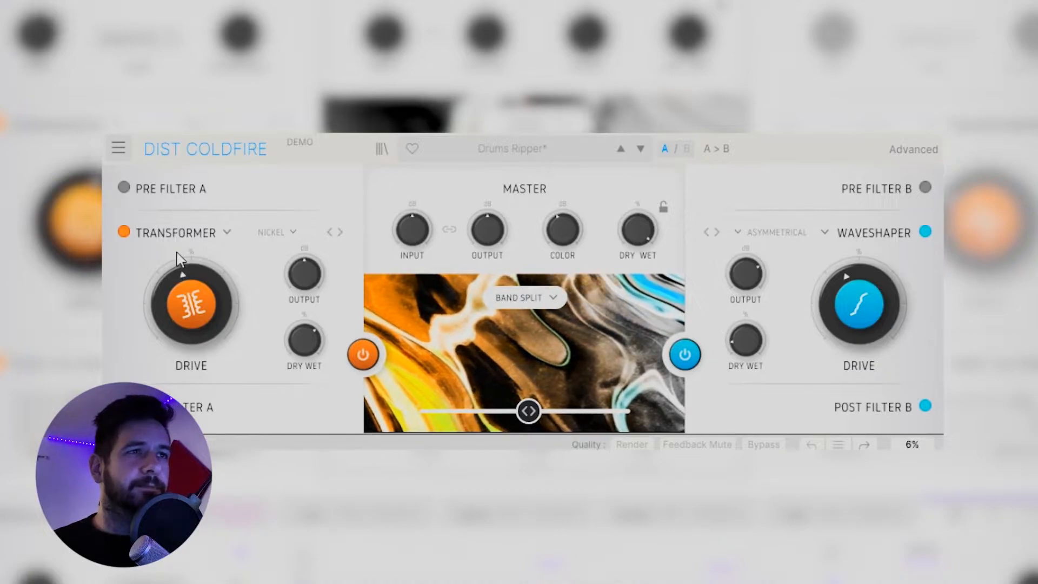
- Set the slot A Transformer's drive to 100% and its type to Iron
left_click_drag(184, 286, 184, 346)
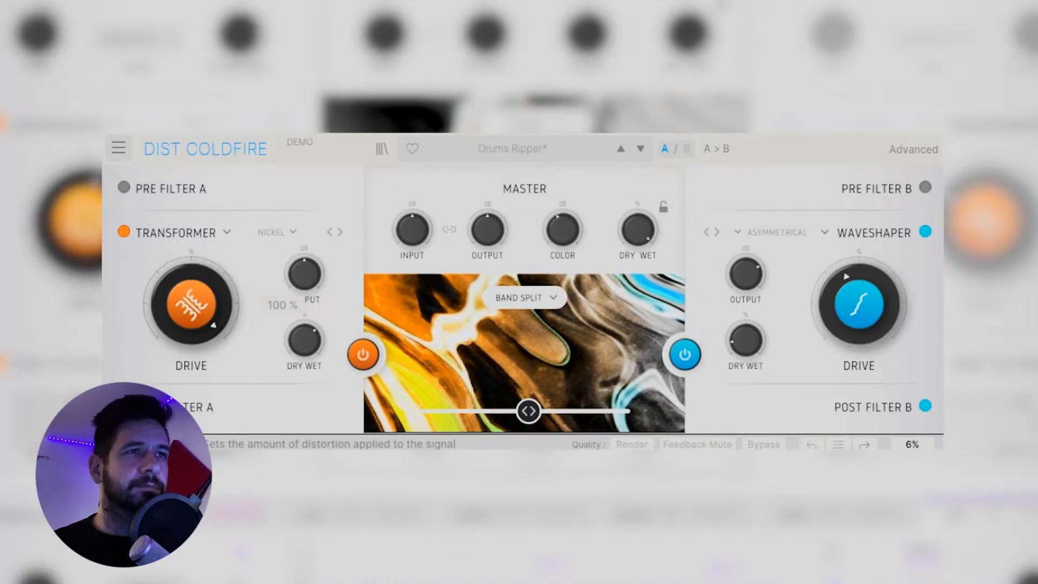
left_click_drag(192, 303, 191, 249)
left_click(268, 242)
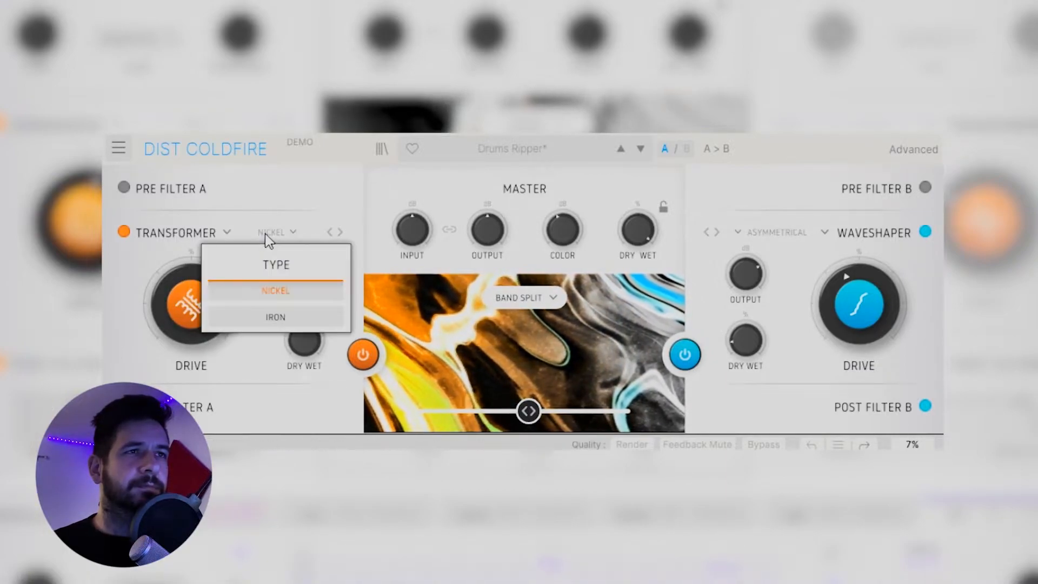
left_click(282, 316)
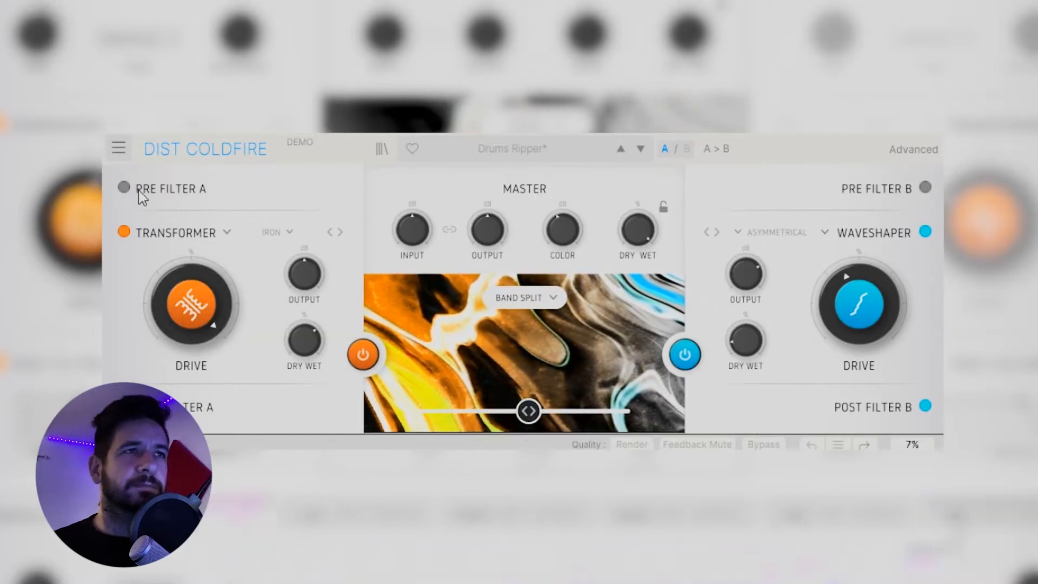
- Set slot A's dry/wet to 100% and compare the sound with the Transformer module and the whole slot bypassed and enabled
left_click(125, 233)
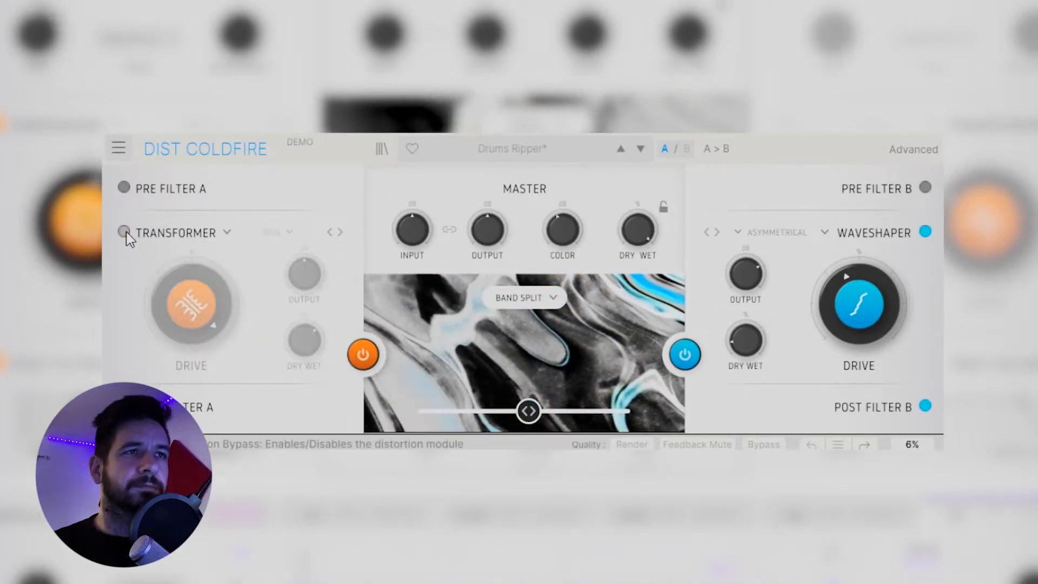
left_click(125, 232)
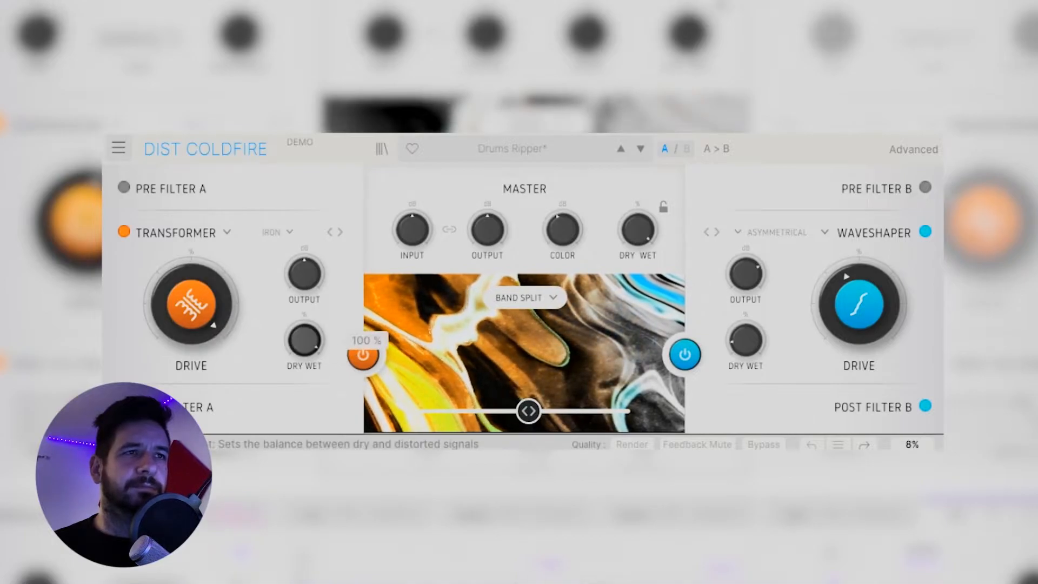
left_click(366, 364)
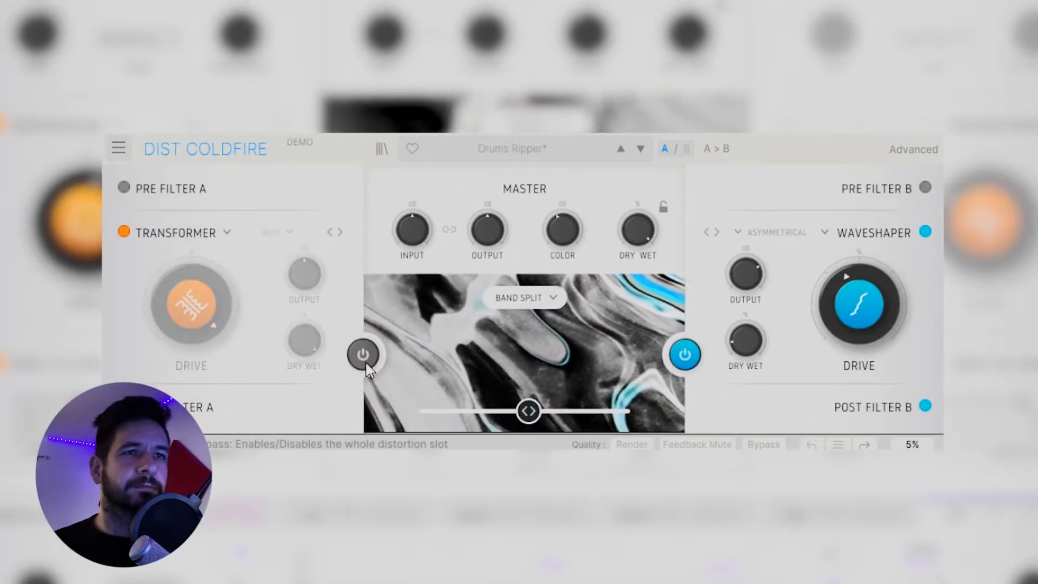
left_click(365, 363)
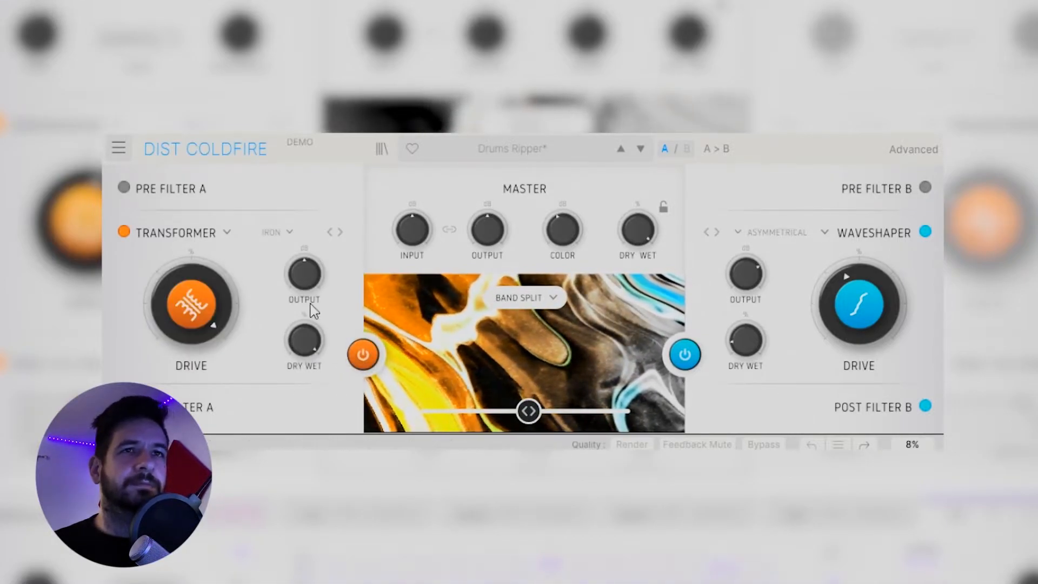
left_click(365, 358)
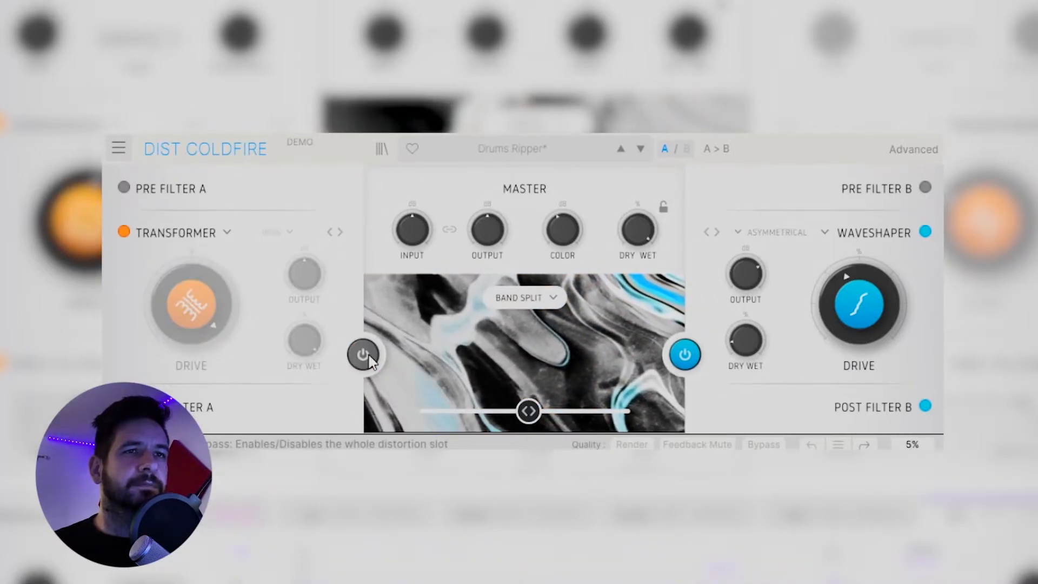
left_click(367, 357)
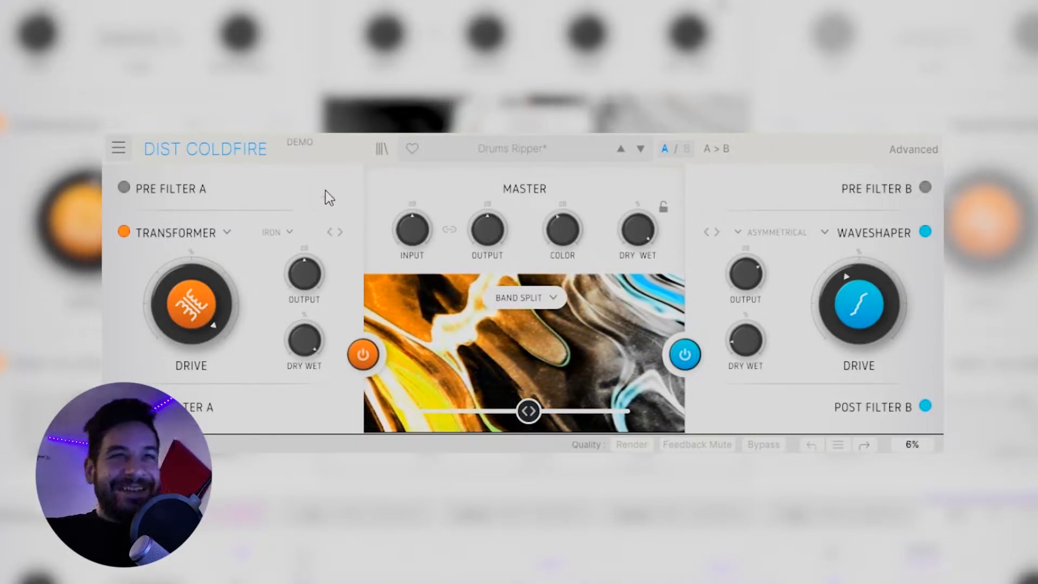
- Switch the slot A Transformer's type to Nickel for comparison and return it to Iron
left_click(290, 233)
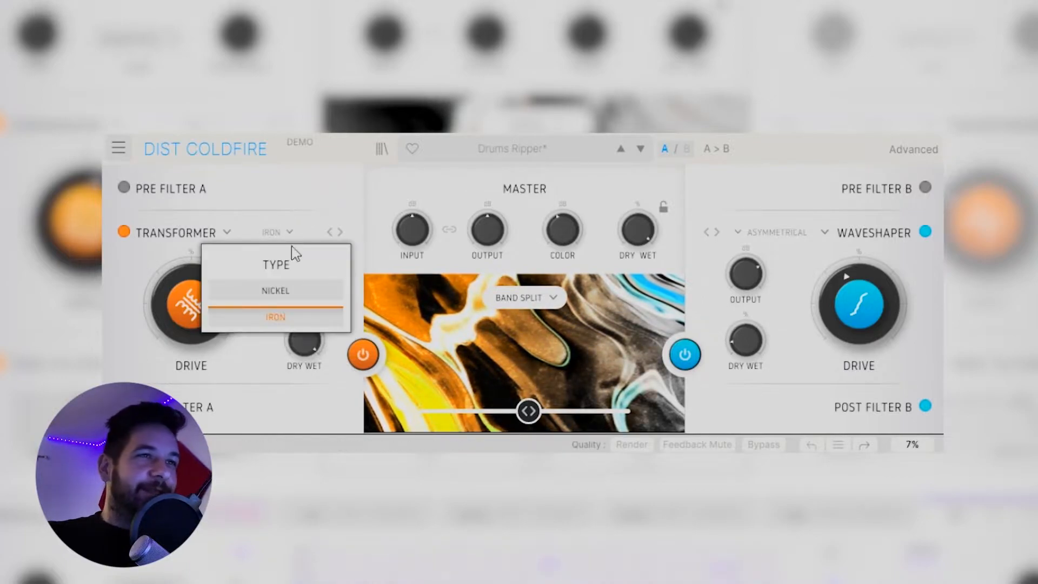
left_click(307, 295)
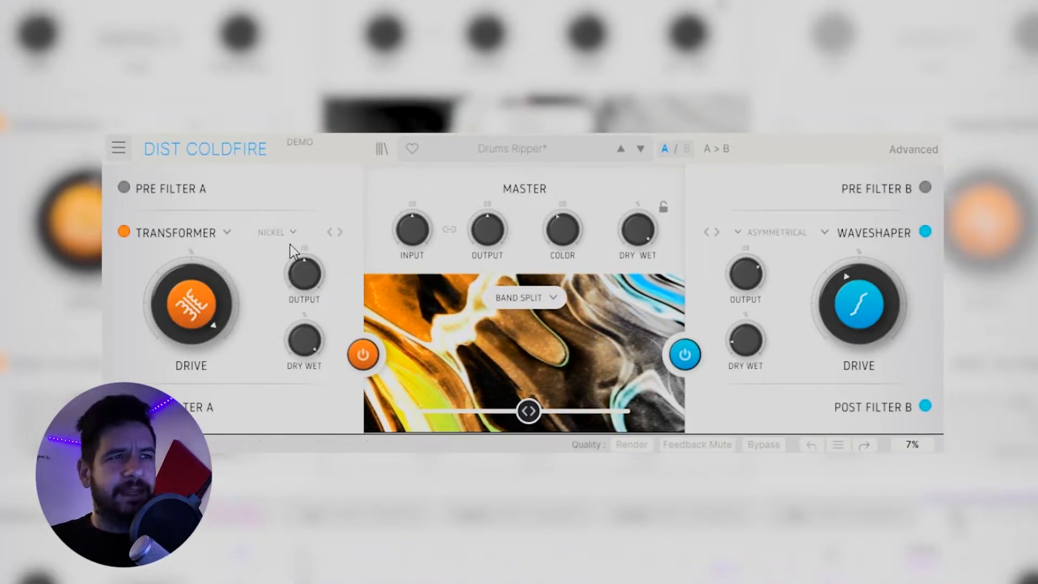
left_click(279, 233)
left_click(309, 322)
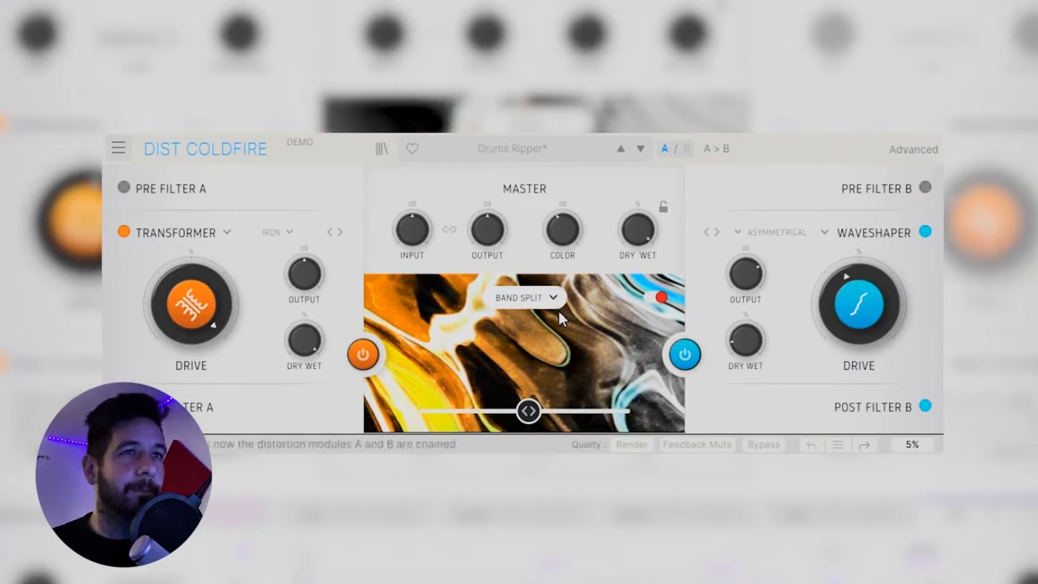
- Change the routing between distortion slots A and B to Mid/Side
mouse_move(595, 408)
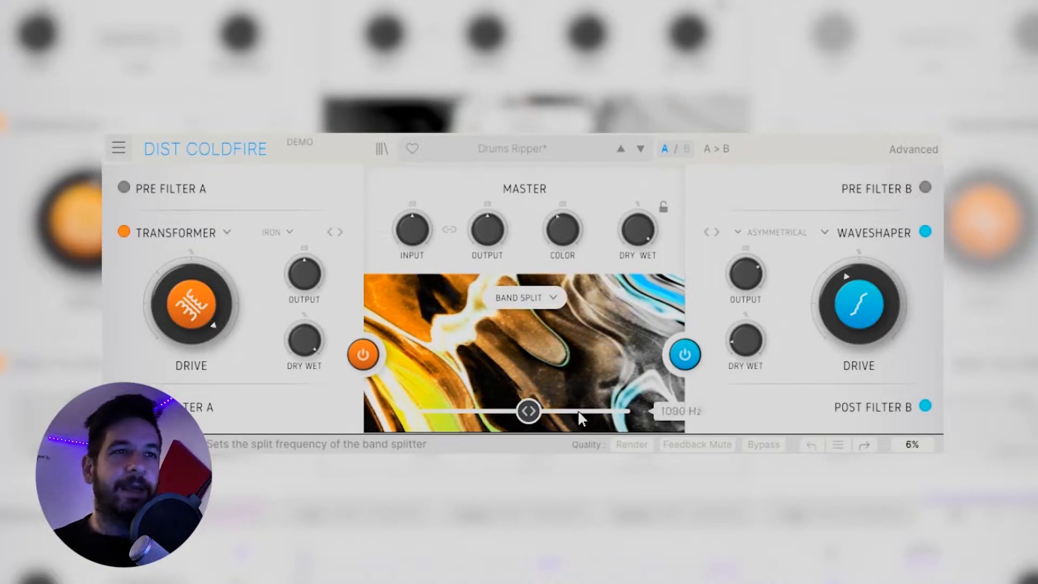
left_click(525, 297)
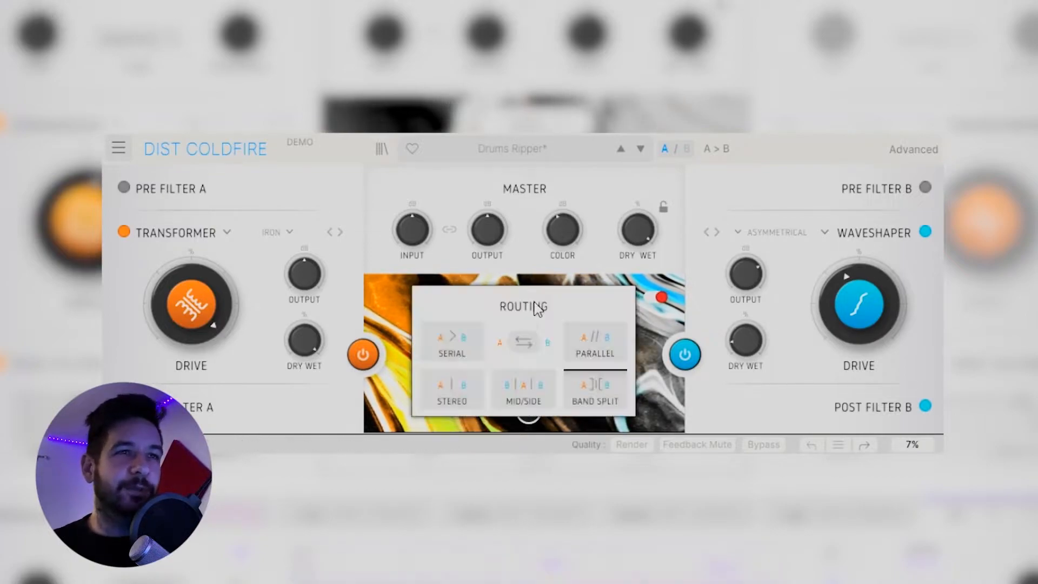
left_click(528, 388)
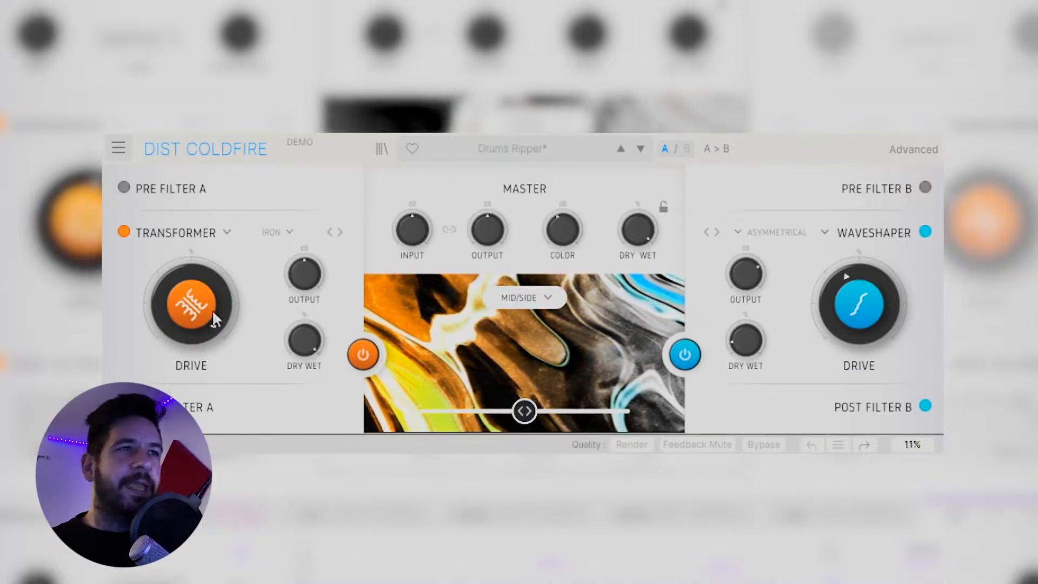
- Change slot B's distortion type to Transformer with the Nickel type and turn its drive to maximum
left_click(807, 234)
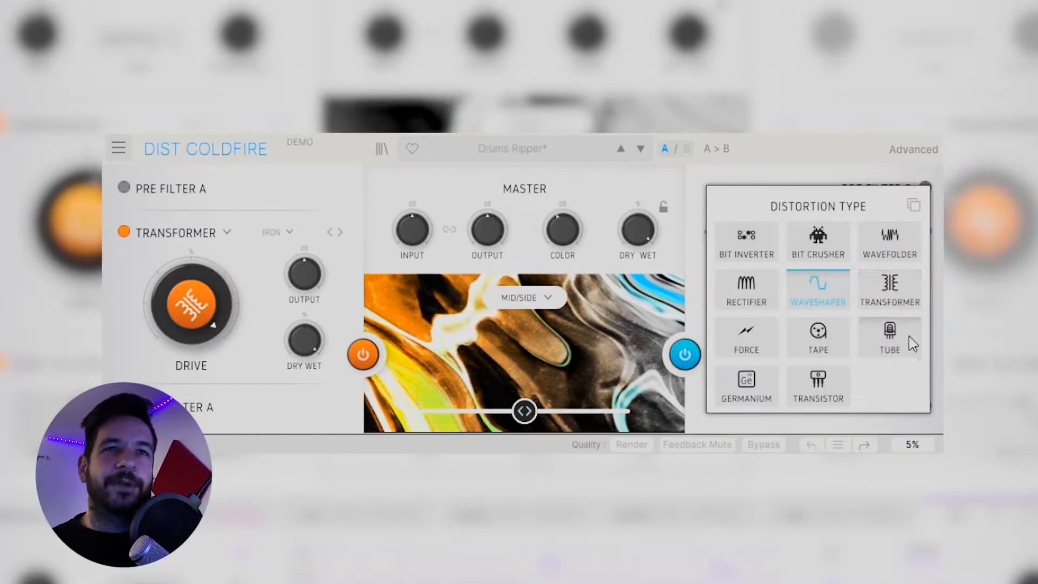
left_click(894, 304)
left_click(780, 234)
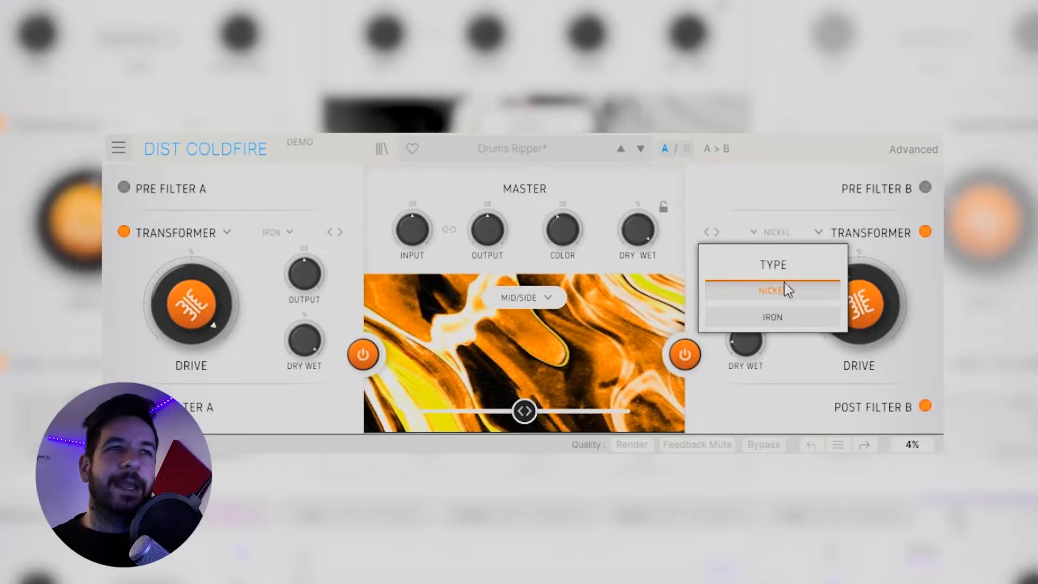
left_click(789, 289)
left_click_drag(884, 301, 884, 238)
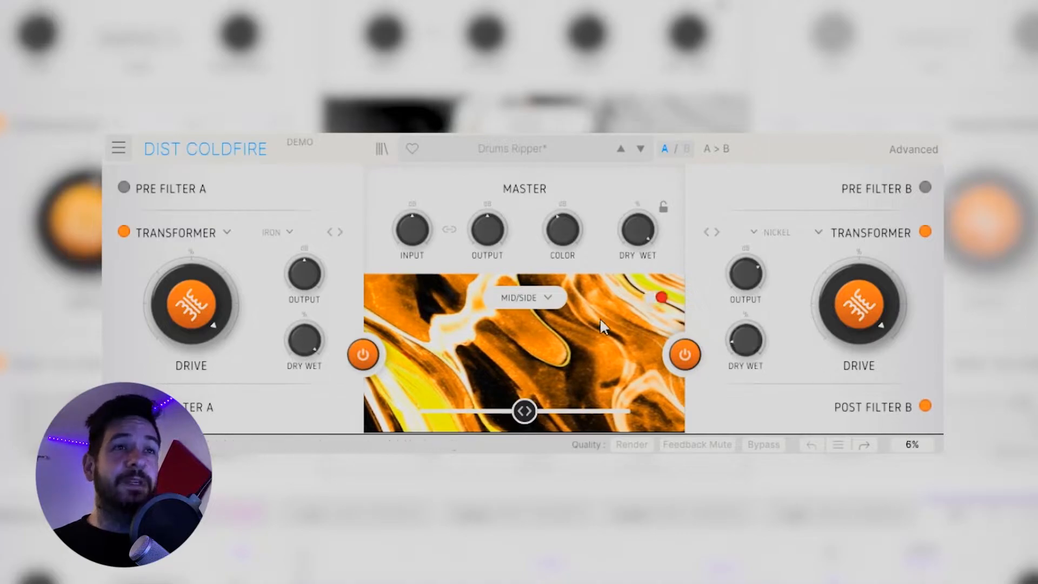
- Lower slot A's Transformer drive to about 46%, and rebalance slot B by raising its dry/wet and reducing its output
mouse_move(745, 269)
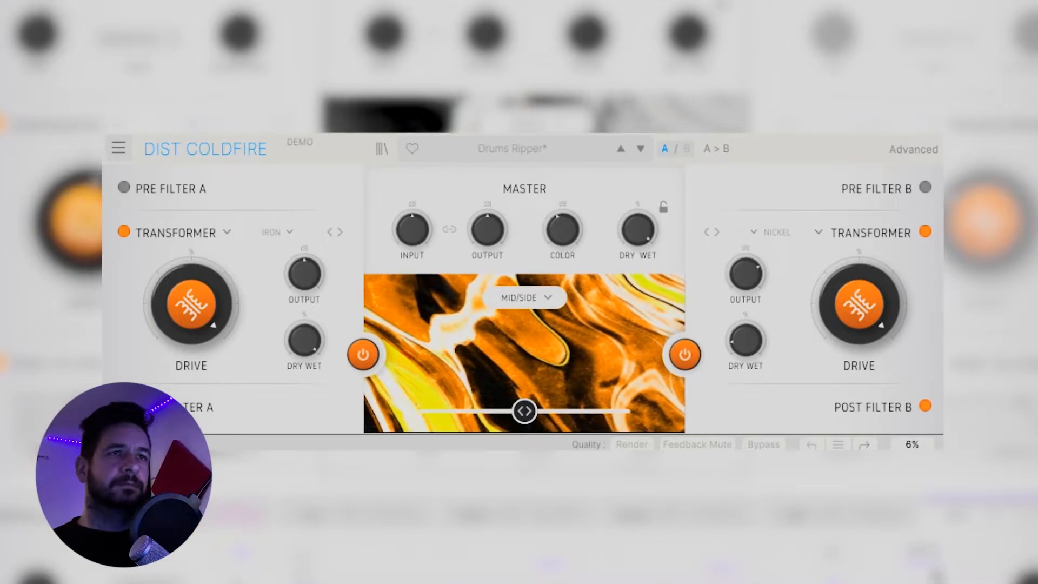
left_click_drag(209, 303, 209, 330)
left_click_drag(745, 339, 745, 283)
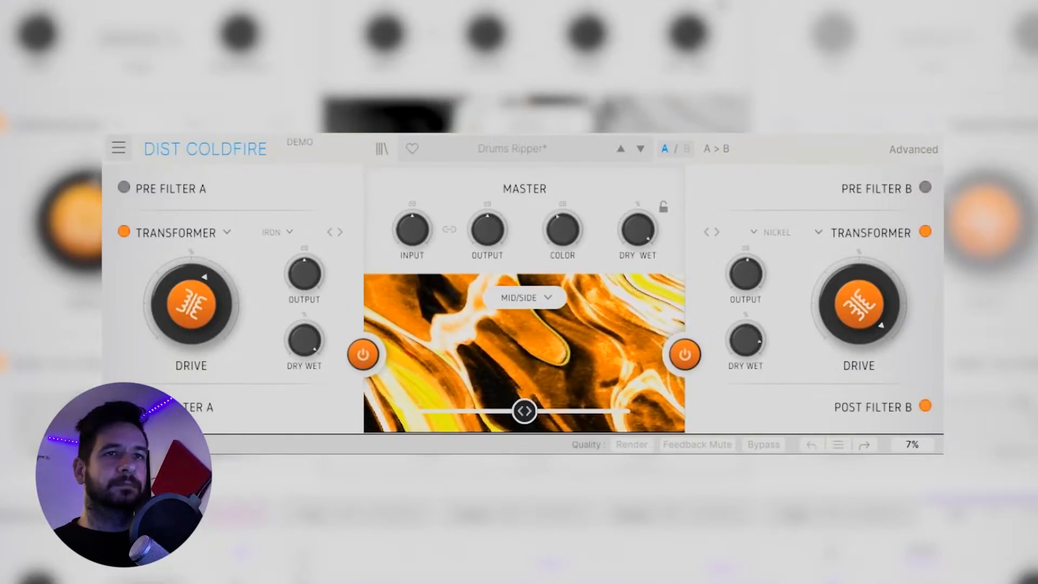
mouse_move(748, 338)
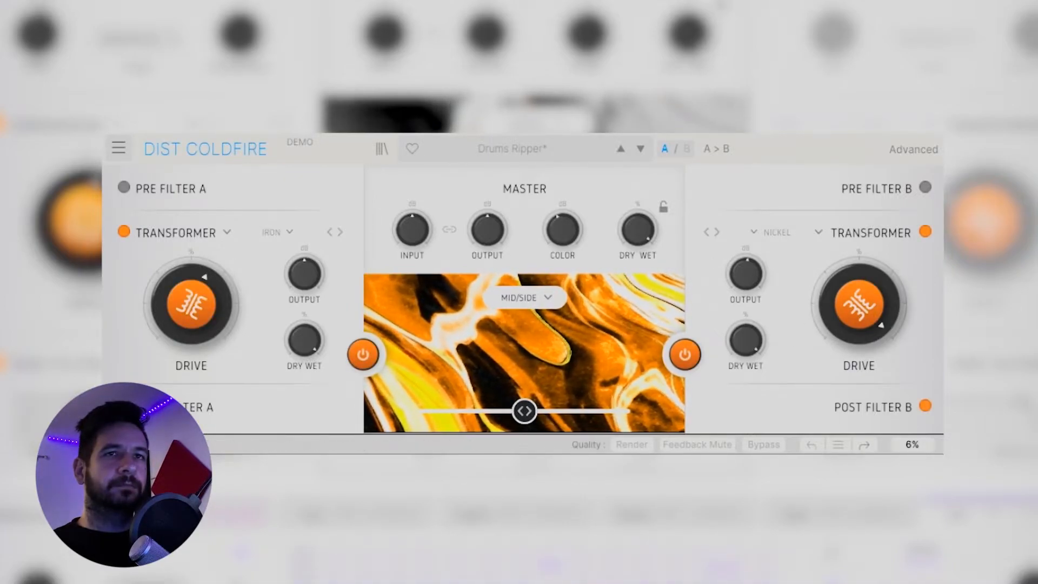
scroll(192, 303, "down", 5)
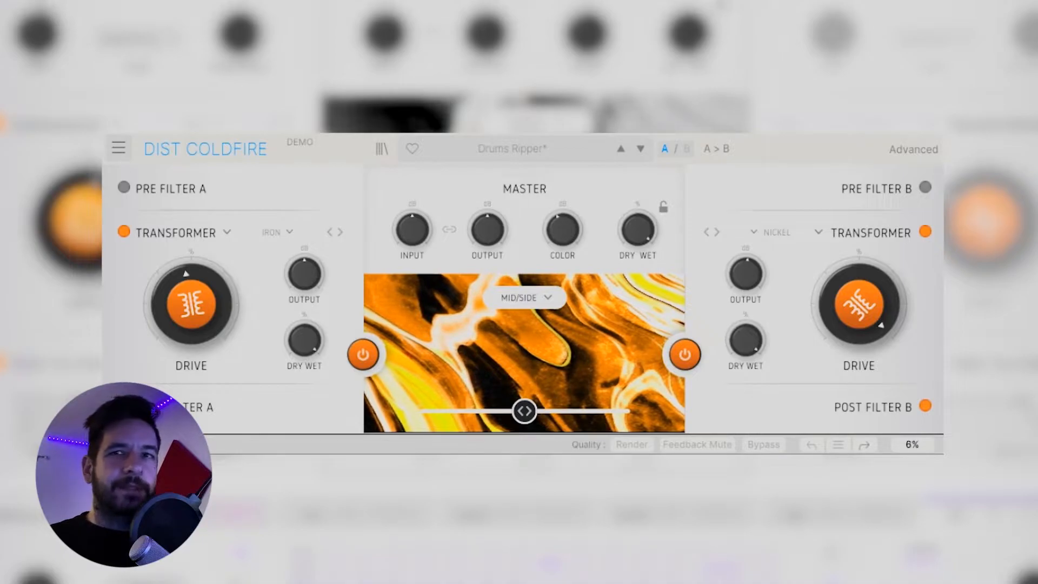
- Change the routing between the distortion slots to Serial and slot A's distortion type to Wavefolder
left_click(520, 297)
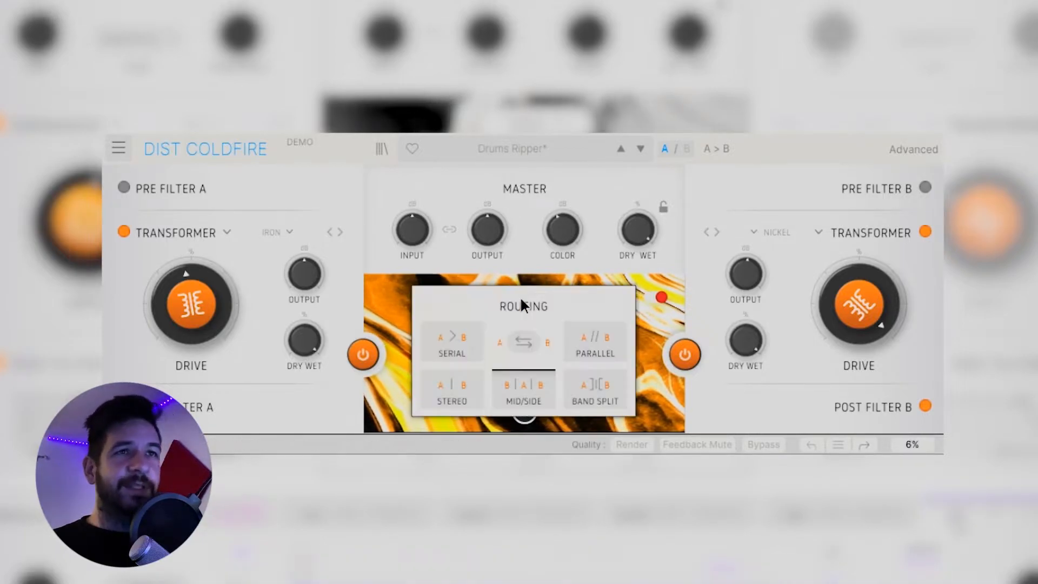
left_click(465, 340)
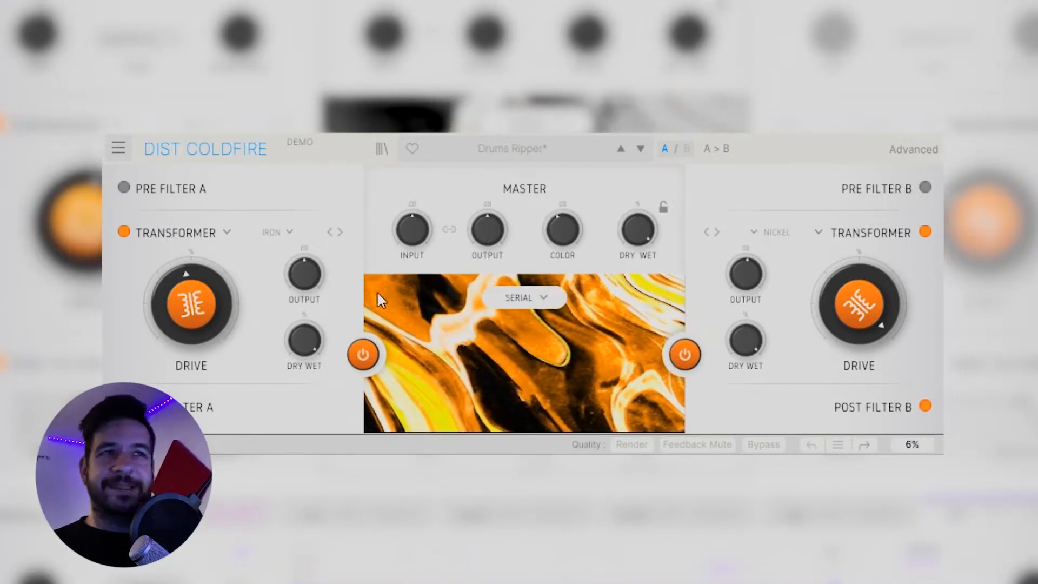
left_click(226, 232)
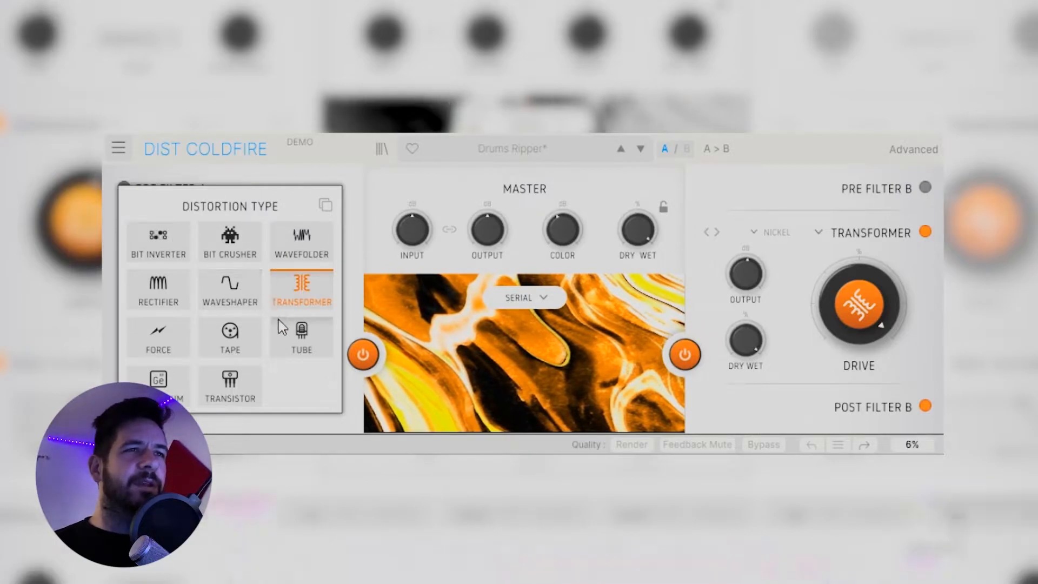
left_click(299, 245)
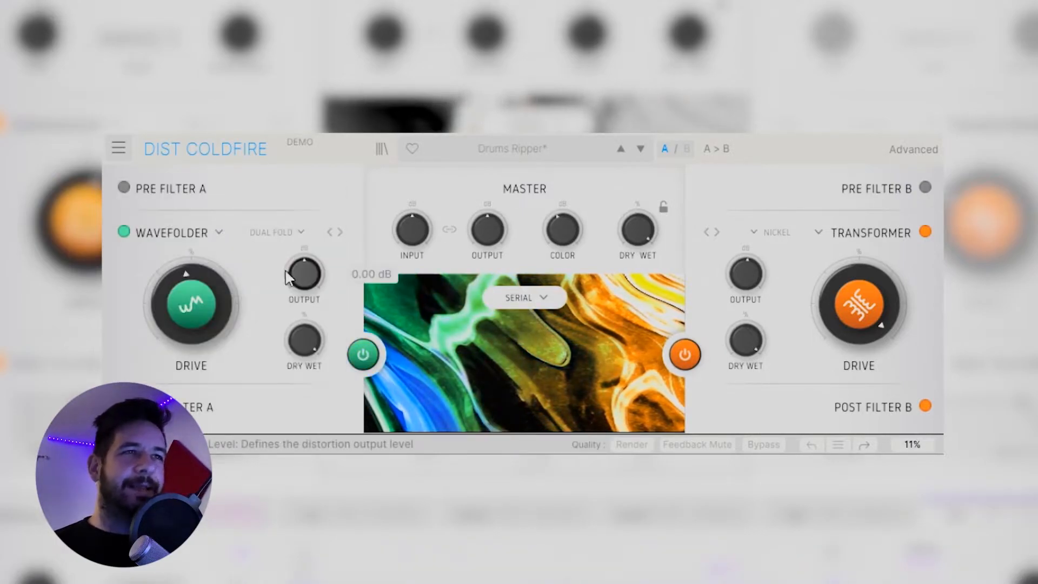
- Reset the slot A Wavefolder's drive to 0% and look over the available distortion and Wavefolder types
mouse_move(197, 295)
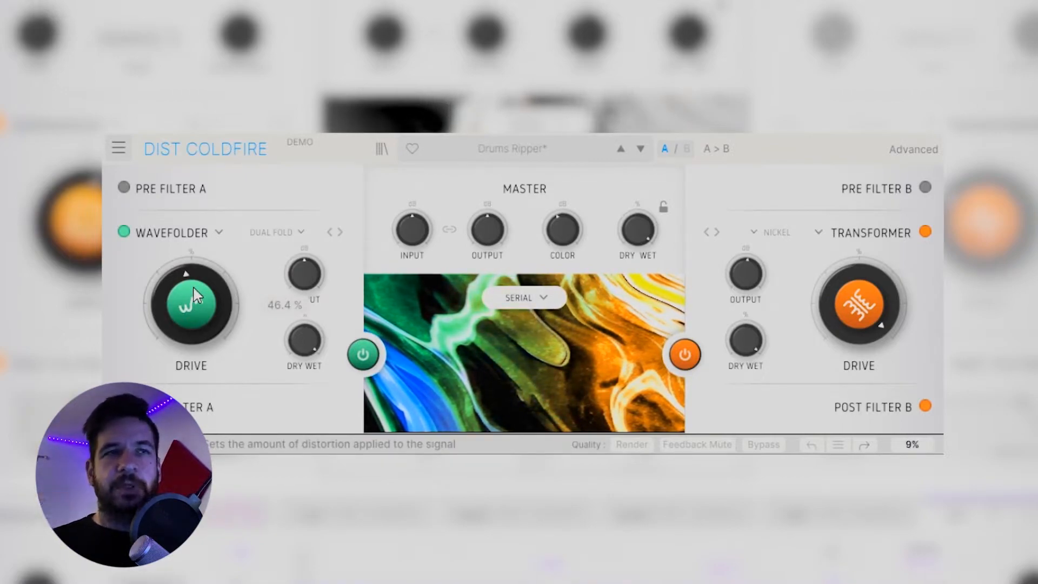
double_click(183, 293)
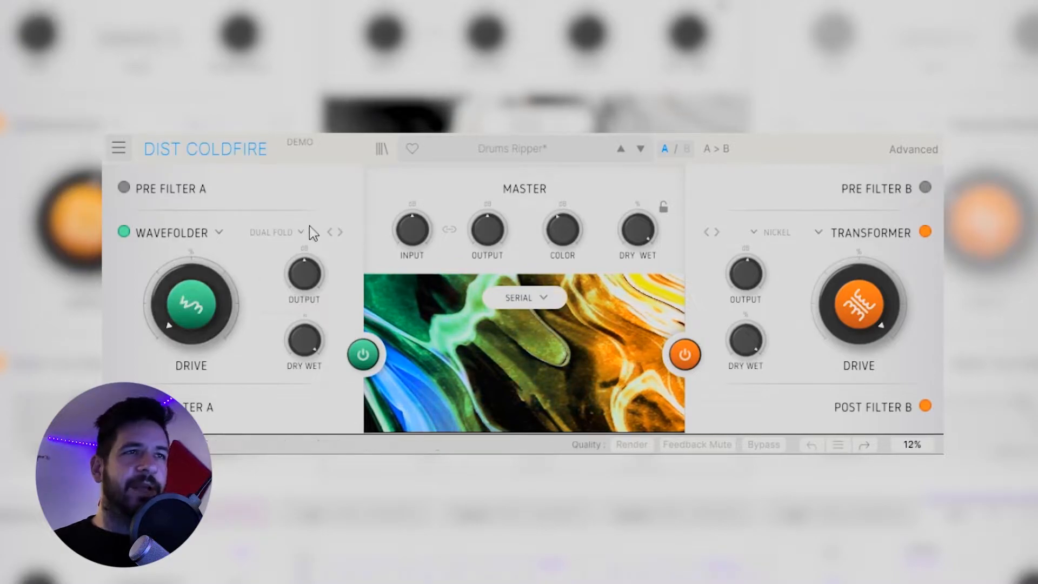
left_click(218, 234)
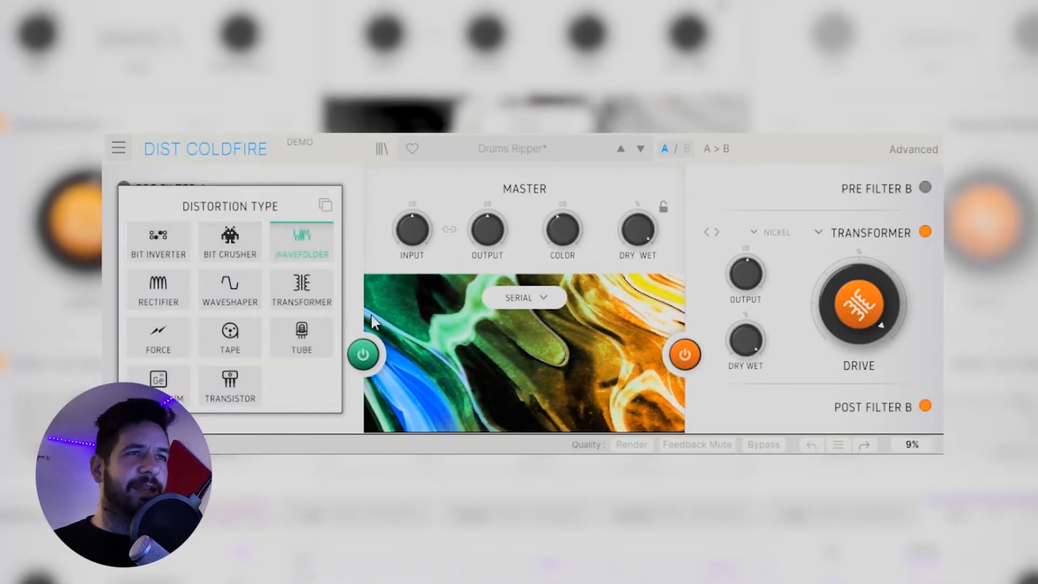
left_click(369, 175)
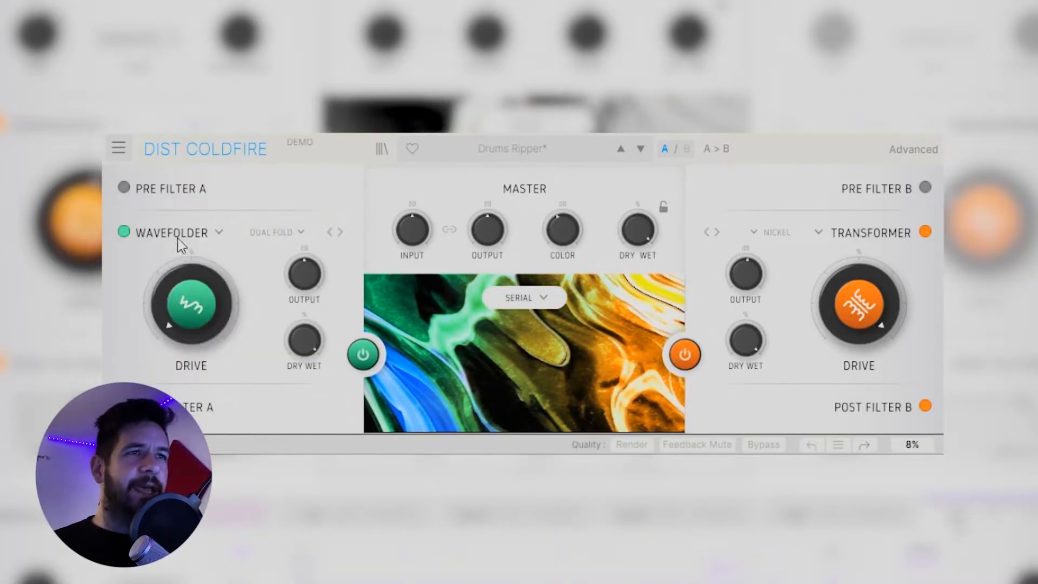
left_click(282, 236)
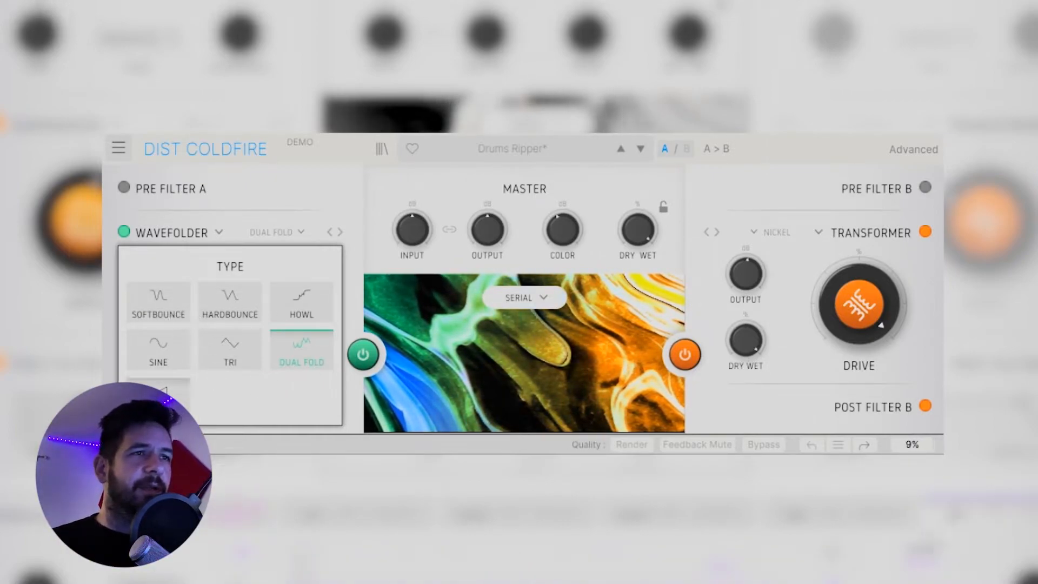
left_click(297, 192)
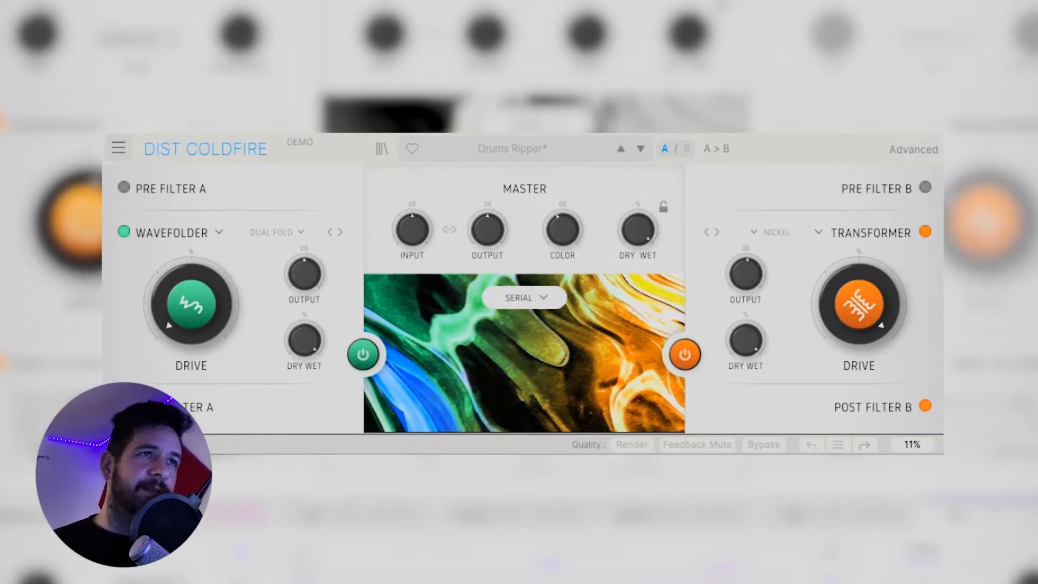
- Raise the Wavefolder's drive to about 50%, set its type to Hardbounce, and compare the sound with the module bypassed
mouse_move(190, 311)
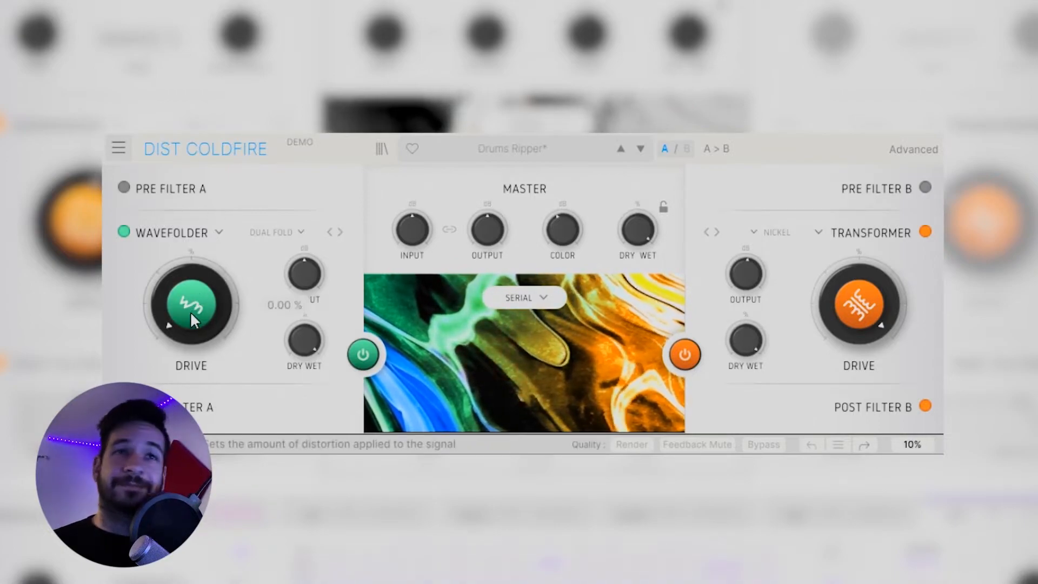
left_click_drag(177, 300, 189, 265)
left_click(290, 230)
left_click(234, 296)
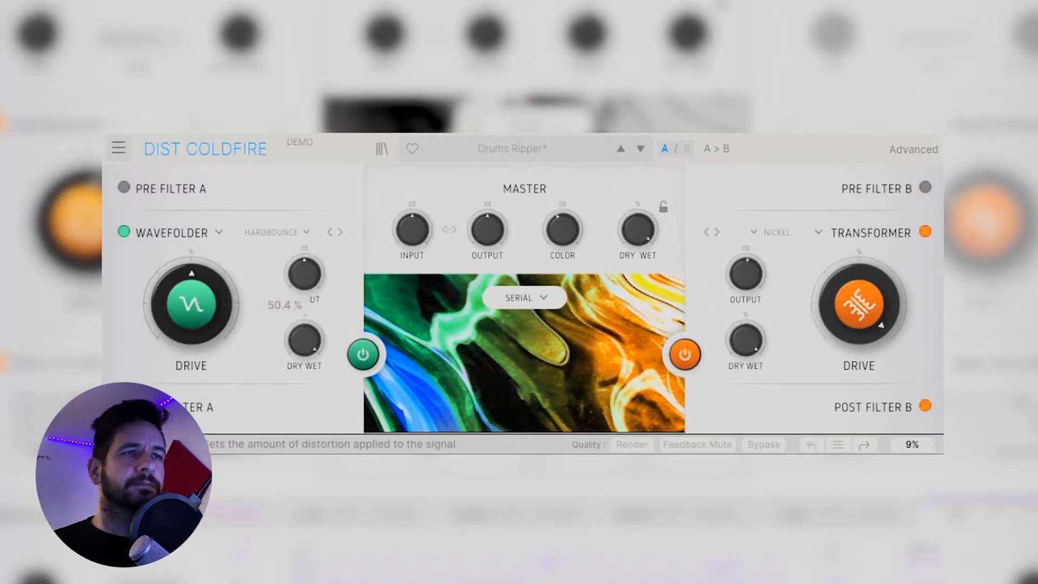
left_click(124, 232)
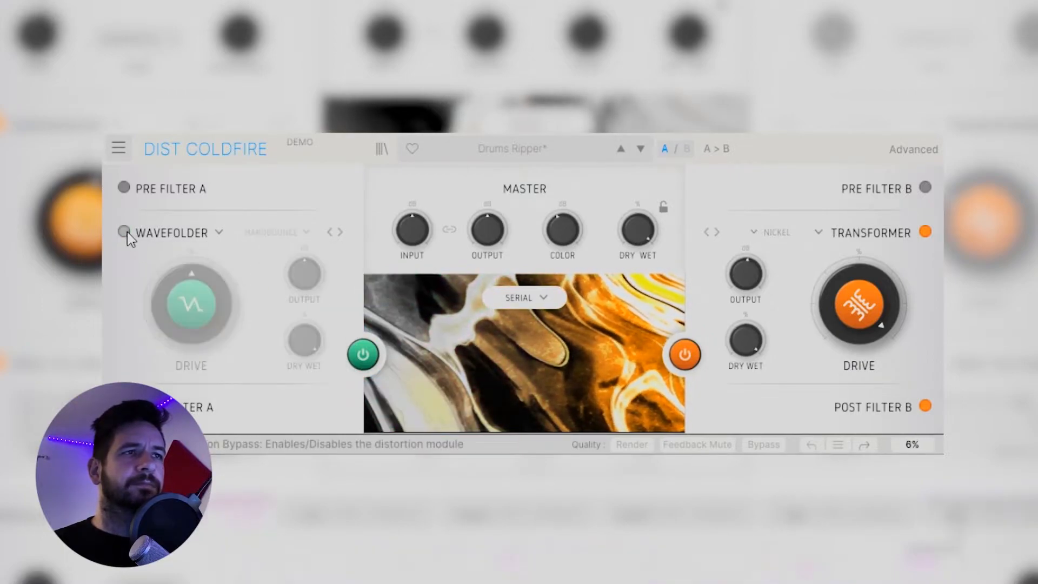
left_click(124, 231)
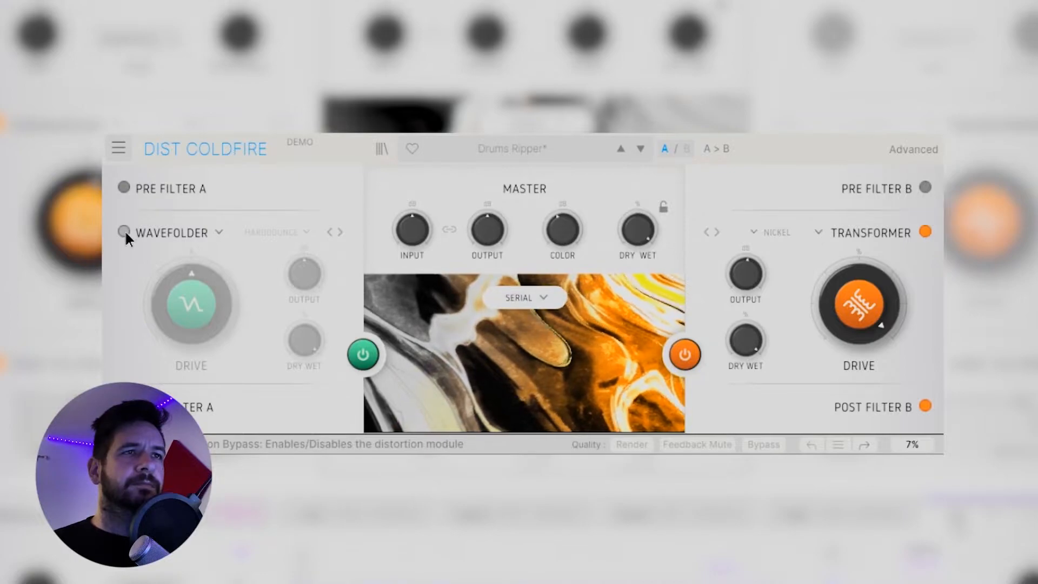
- Set the Wavefolder's type to Softbounce with slightly more drive, and compare the sound with the module bypassed and enabled
left_click(276, 234)
left_click(173, 307)
mouse_move(177, 297)
left_mouse_down()
mouse_move(177, 278)
mouse_move(177, 294)
left_mouse_up()
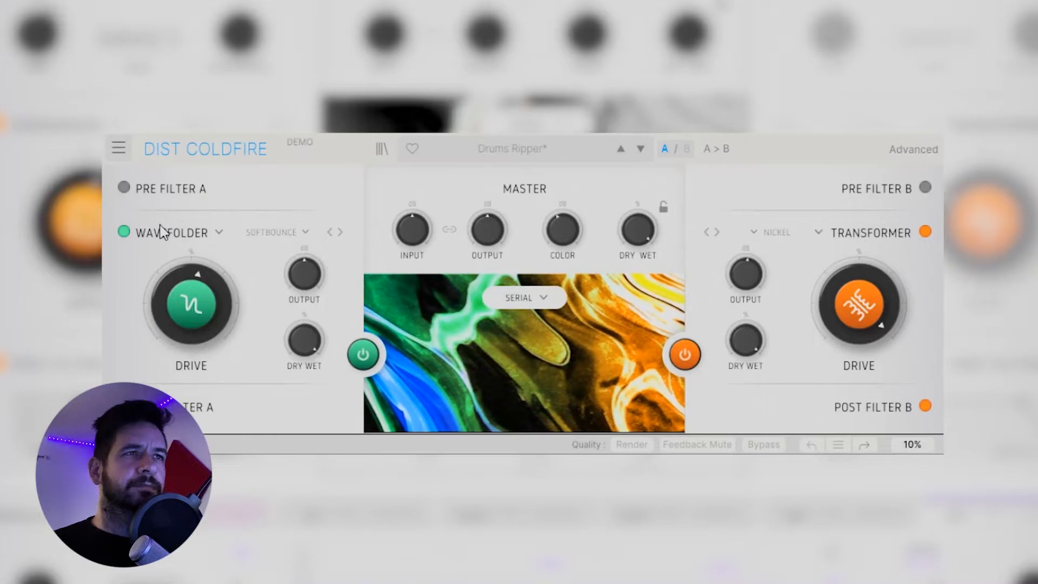
left_click(124, 231)
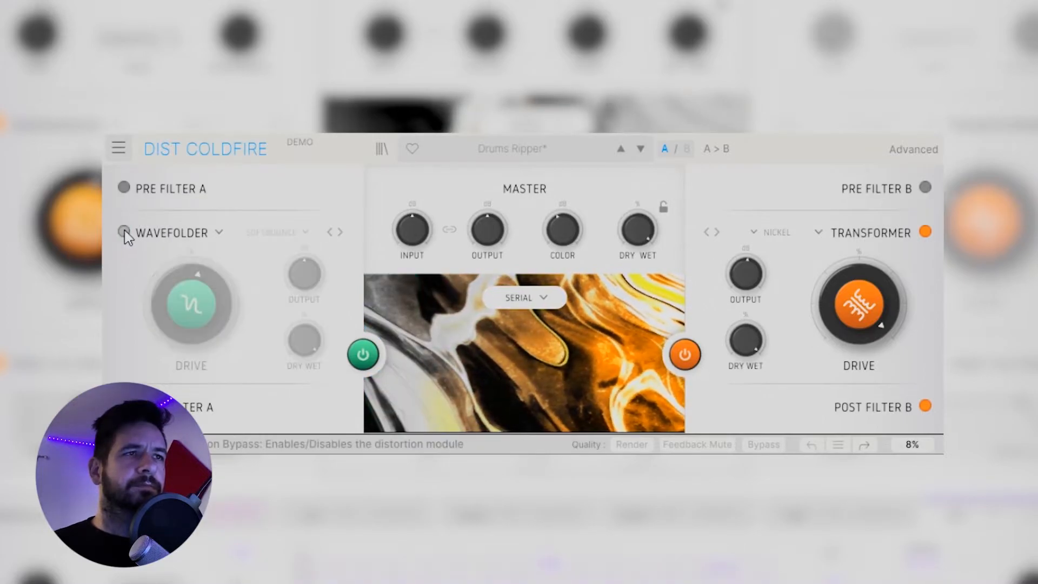
left_click(125, 233)
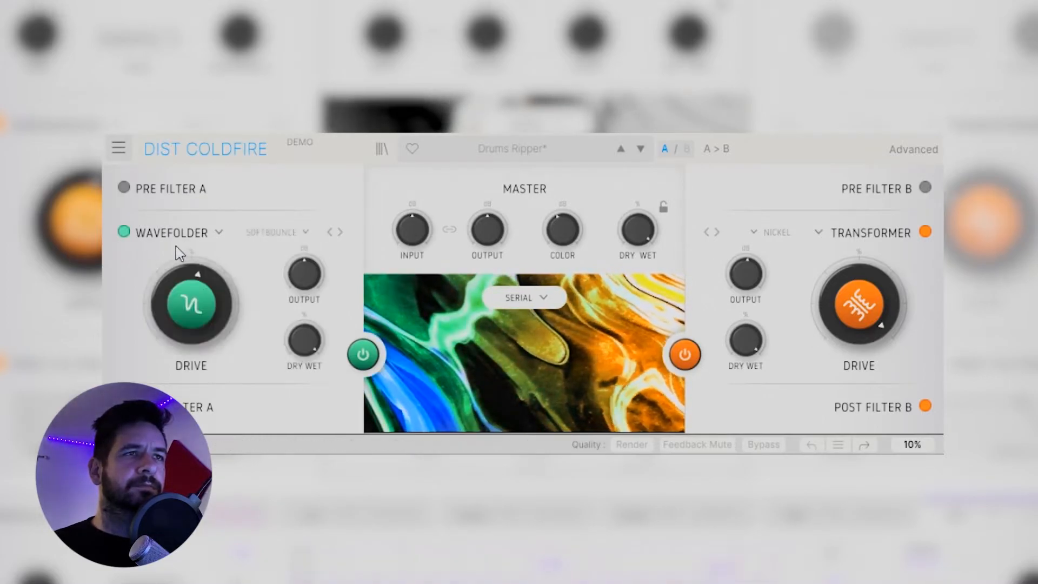
- Change slot A's distortion type to Rectifier and try its center and slope, ending with the slope at 71.6%
left_click(192, 303)
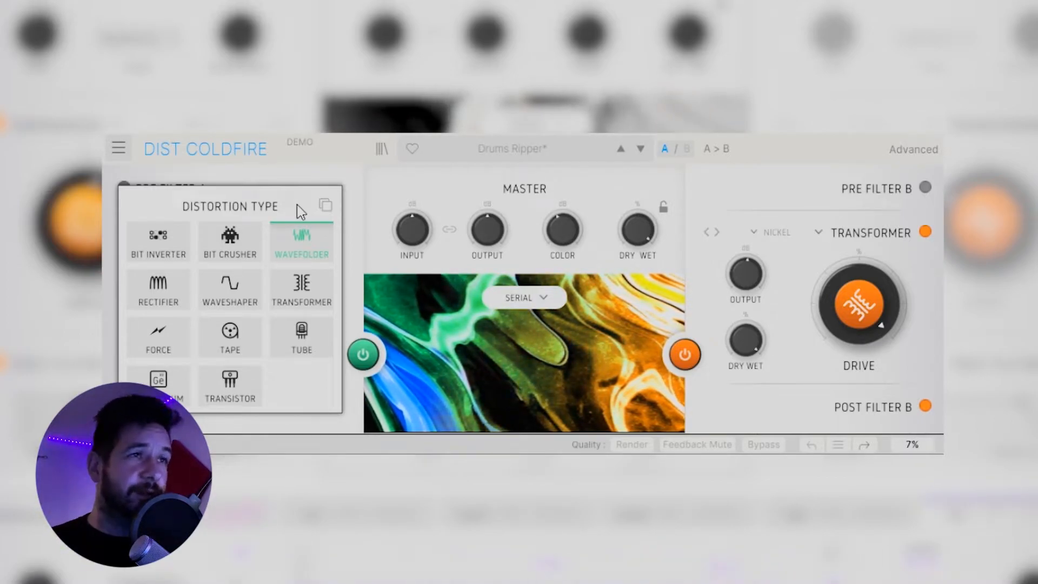
left_click(158, 287)
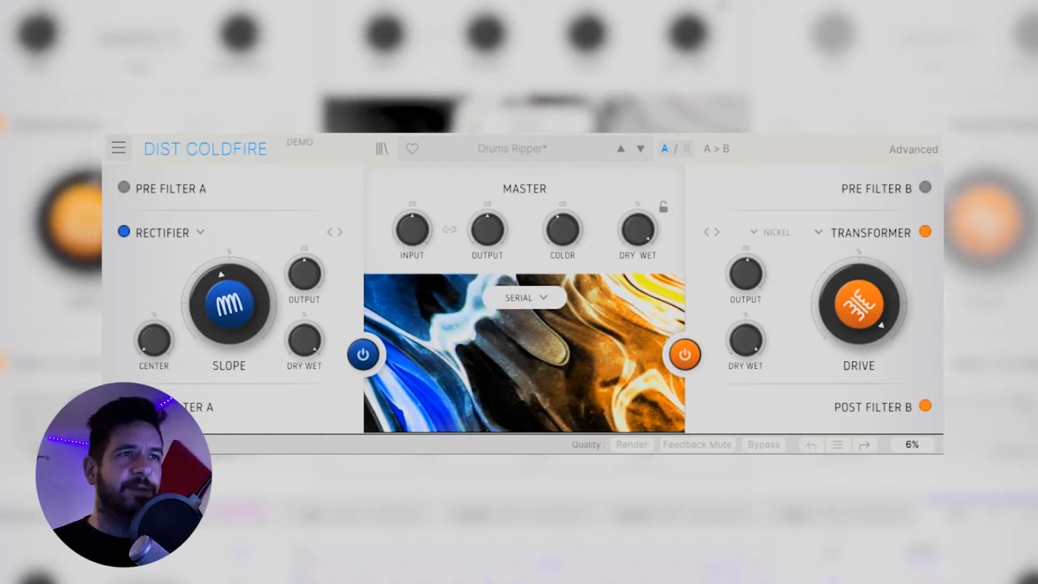
left_click_drag(229, 303, 229, 262)
mouse_move(154, 339)
left_mouse_down()
mouse_move(154, 317)
mouse_move(154, 340)
left_mouse_up()
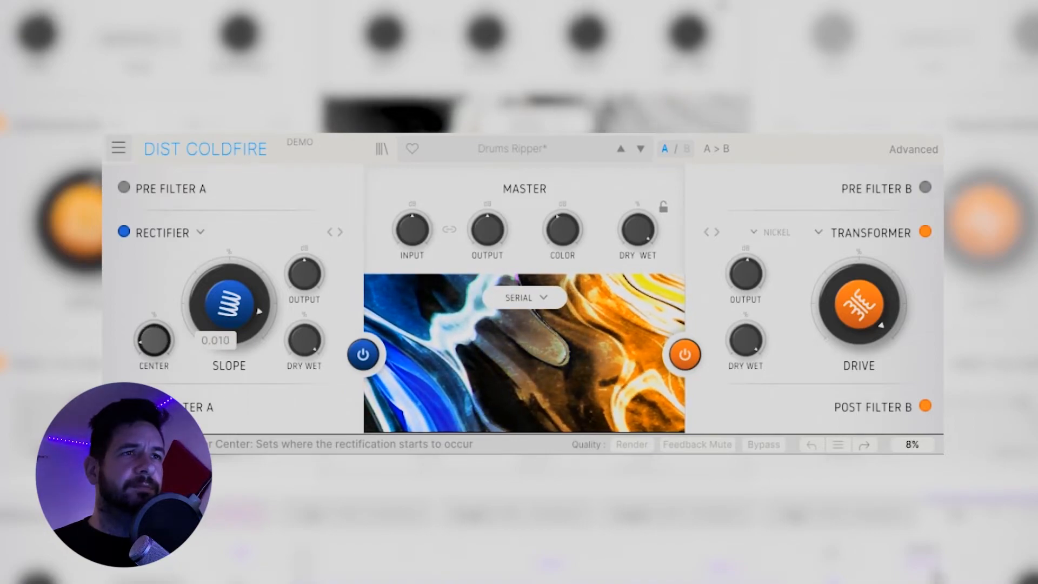
left_click_drag(253, 295, 253, 287)
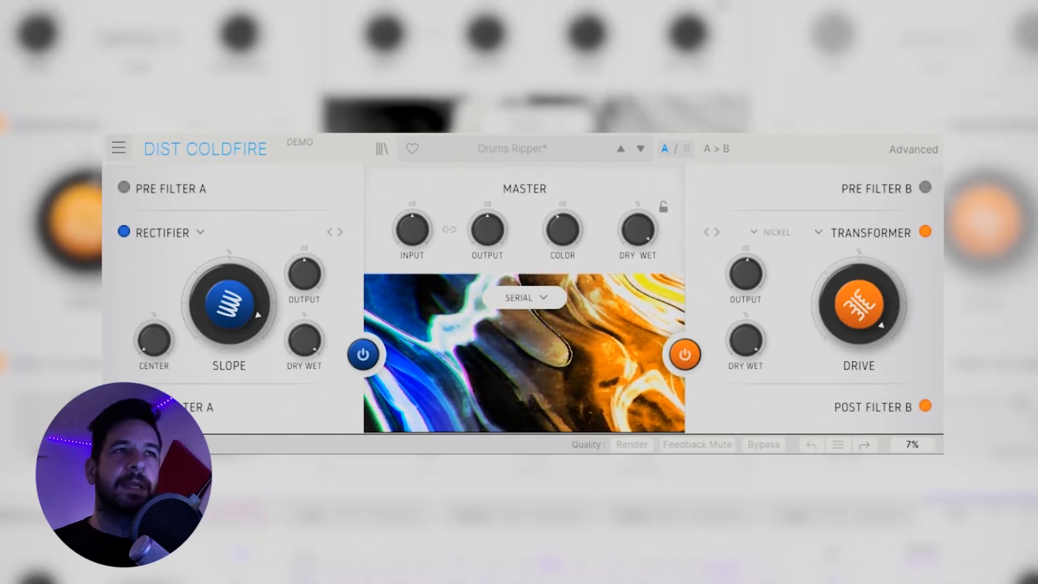
left_click(125, 232)
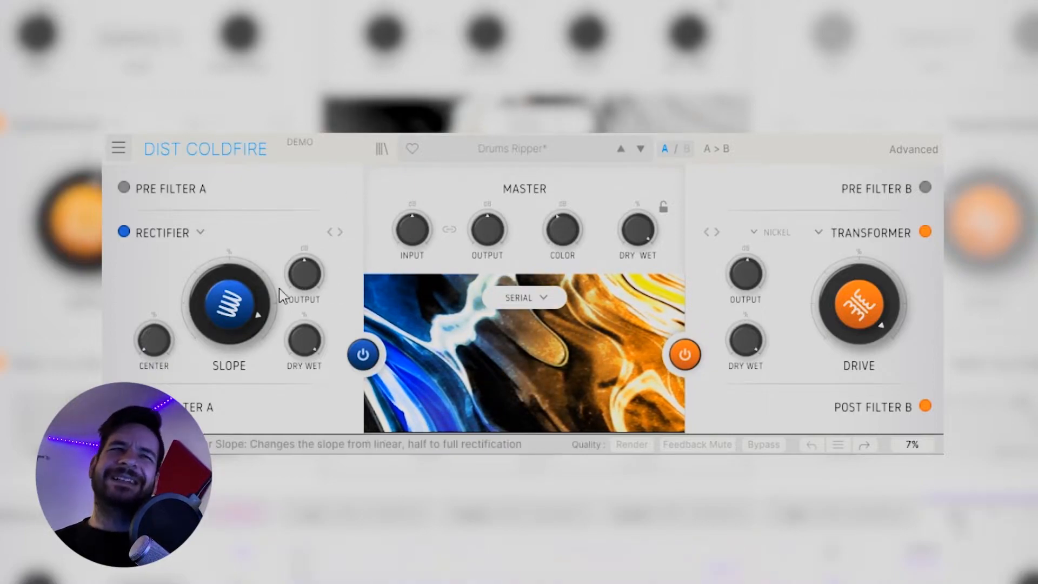
left_click_drag(247, 278, 241, 294)
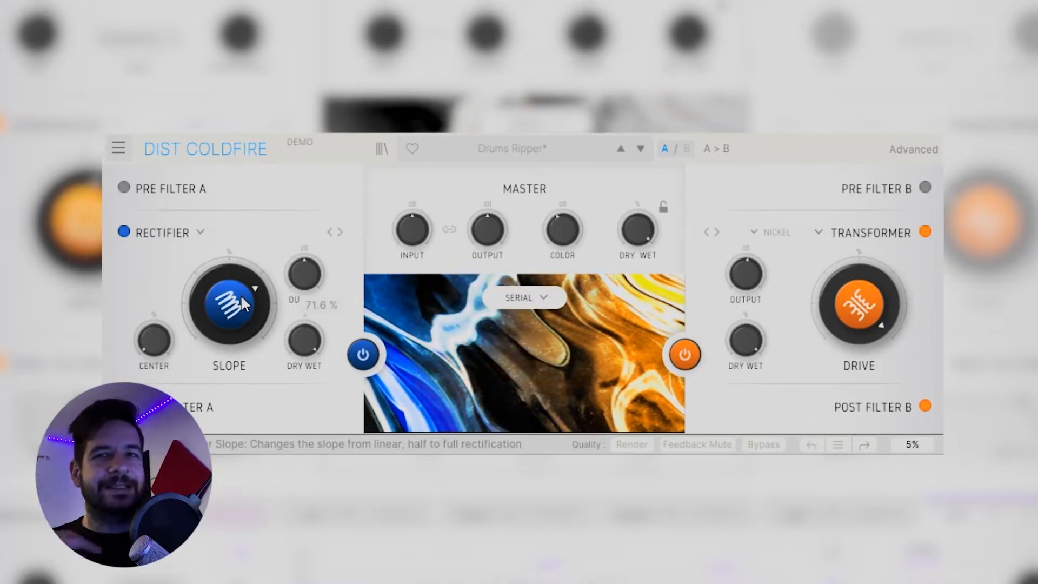
- Change slot A's distortion type to Waveshaper and set its drive to 61.6%
left_click(188, 236)
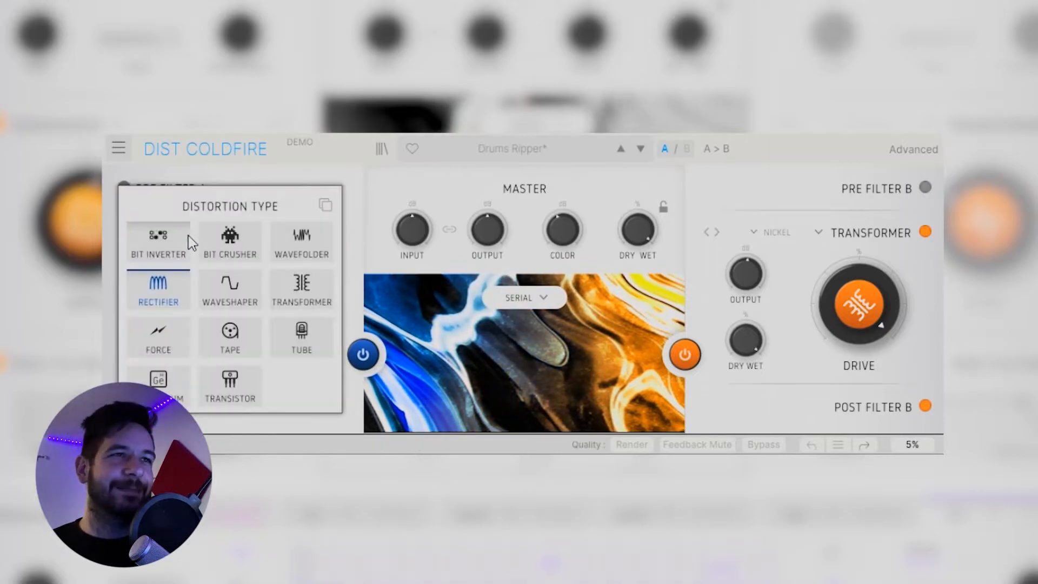
left_click(239, 303)
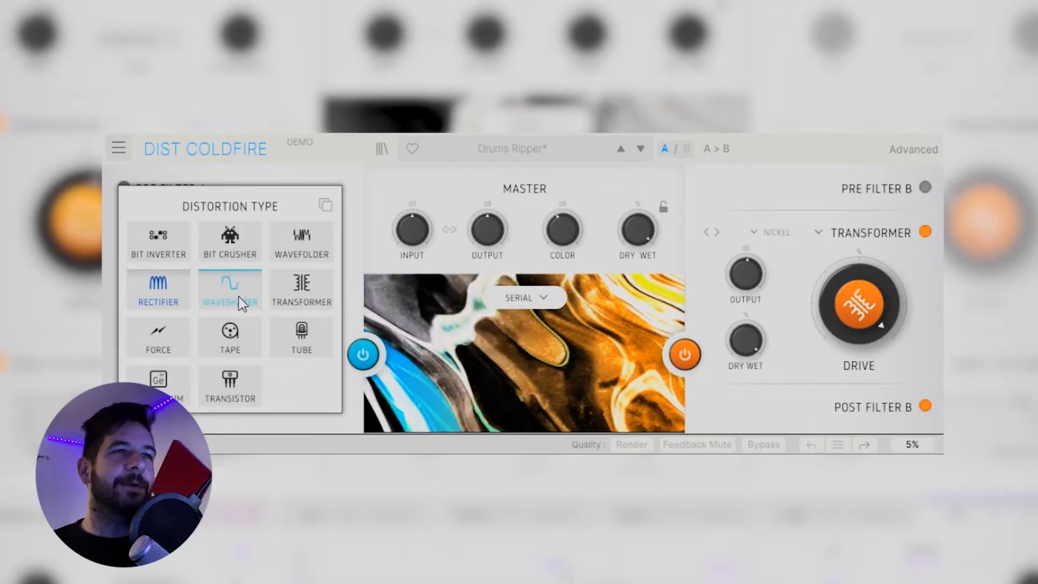
left_click_drag(191, 304, 192, 297)
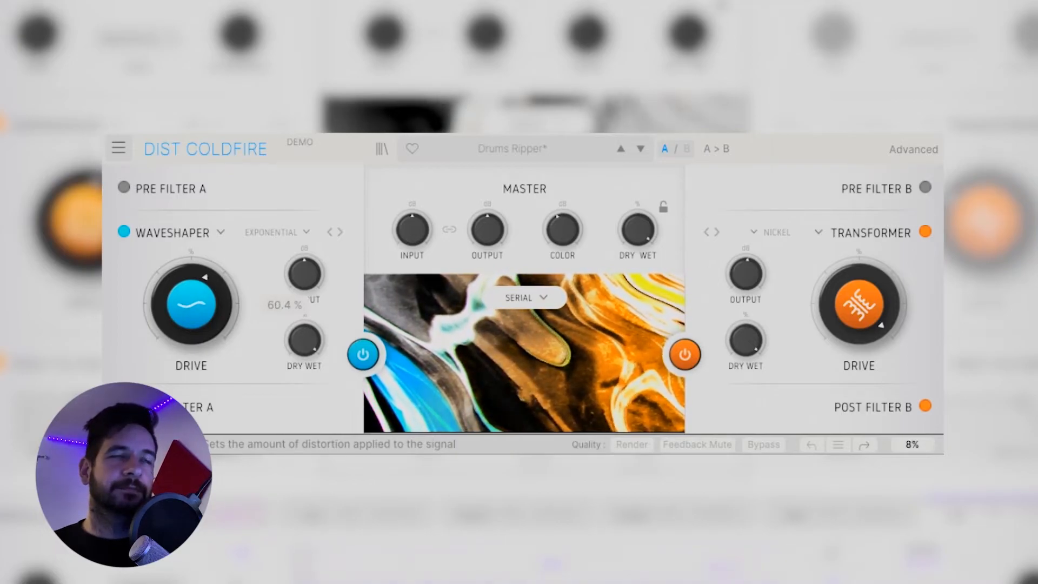
left_click_drag(191, 304, 191, 302)
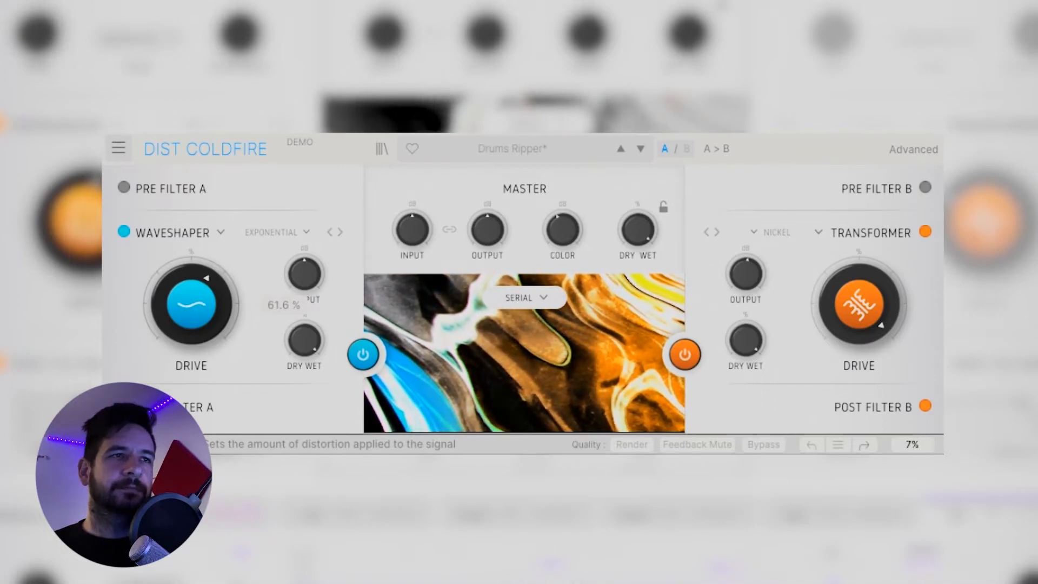
- Compare the sound with the slot A Waveshaper bypassed and enabled, and set its type to Soft Clip
left_click(125, 232)
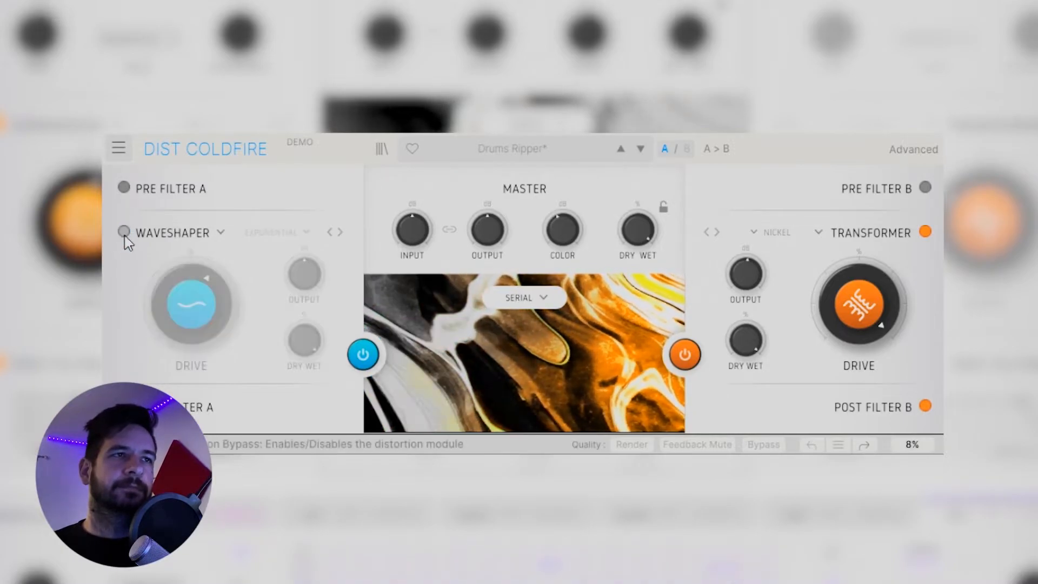
left_click(125, 233)
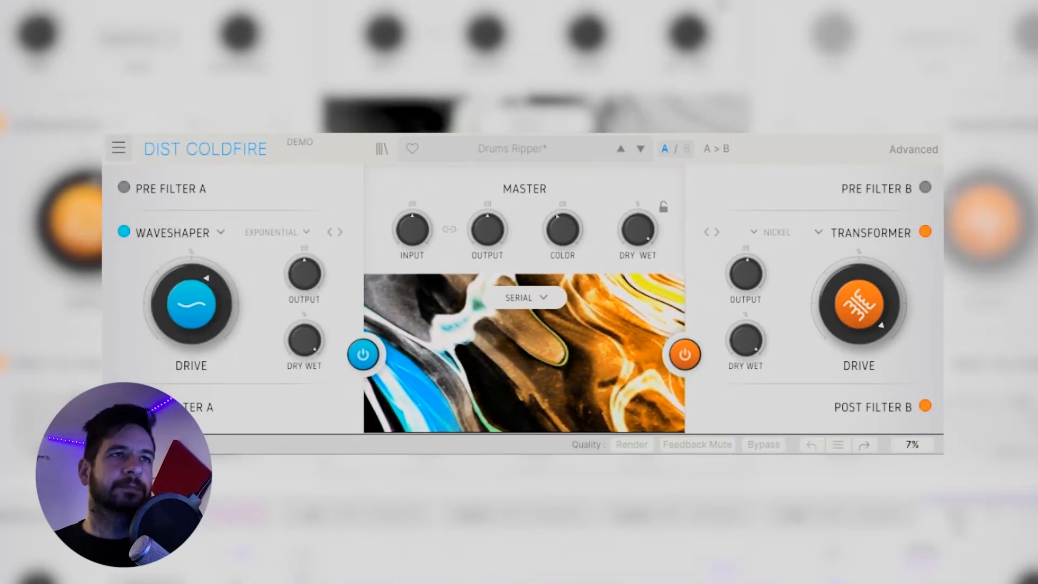
left_click(246, 236)
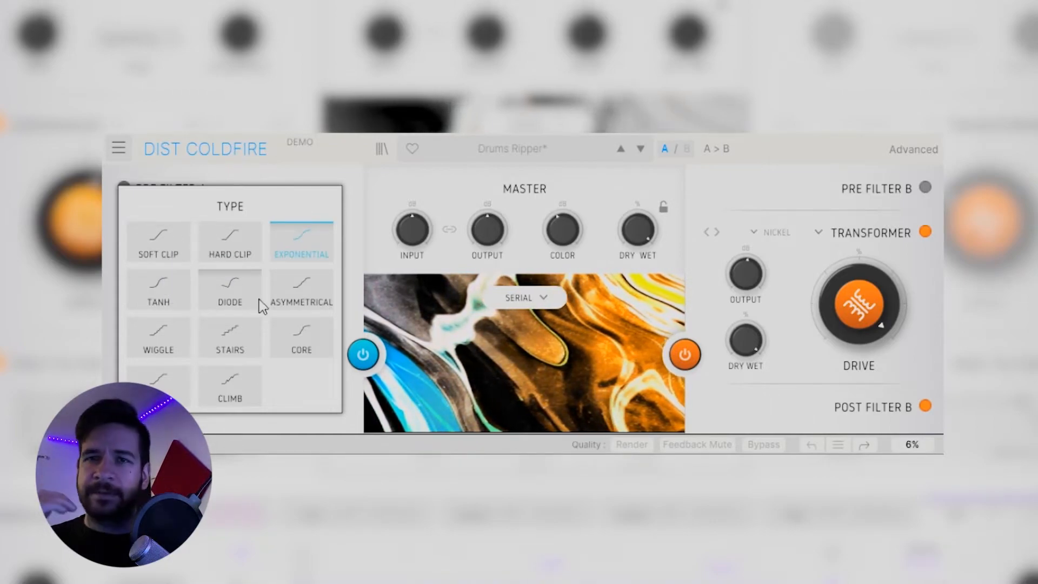
left_click(170, 254)
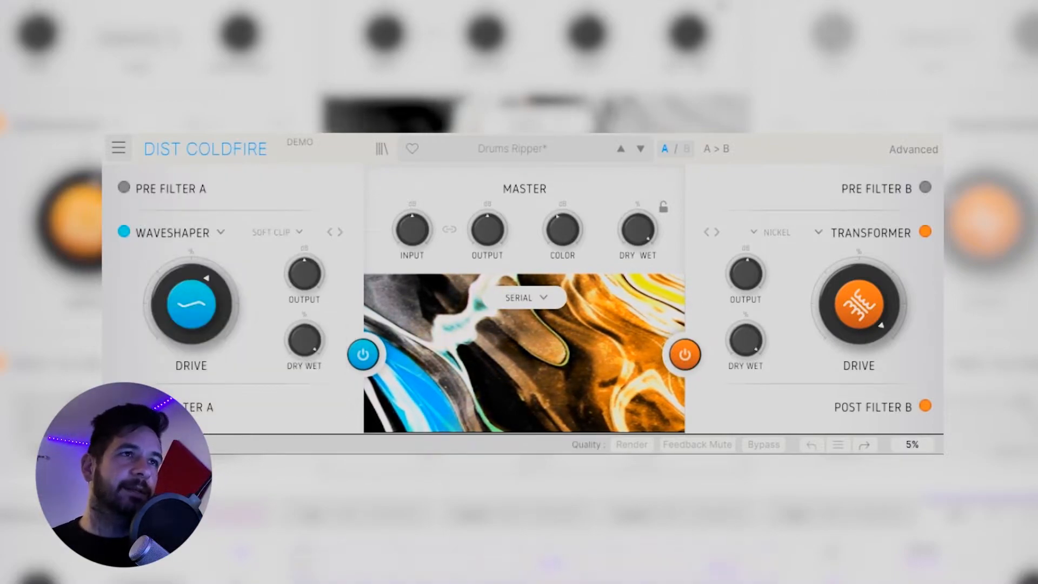
- Audition the Waveshaper's Diode type against Soft Clip while adjusting its drive, and return the type to Soft Clip
left_click_drag(162, 273, 162, 270)
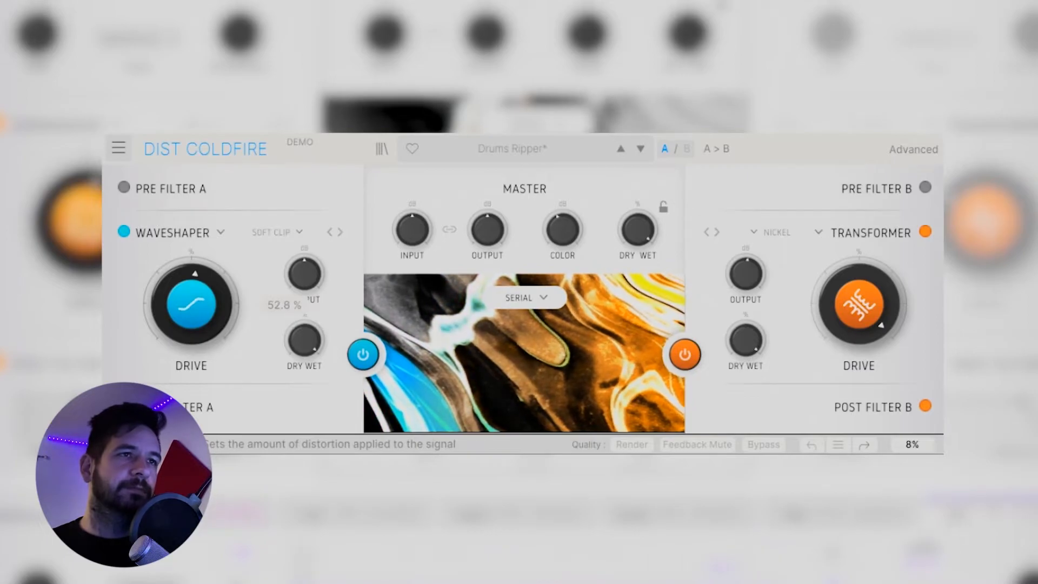
left_click(287, 233)
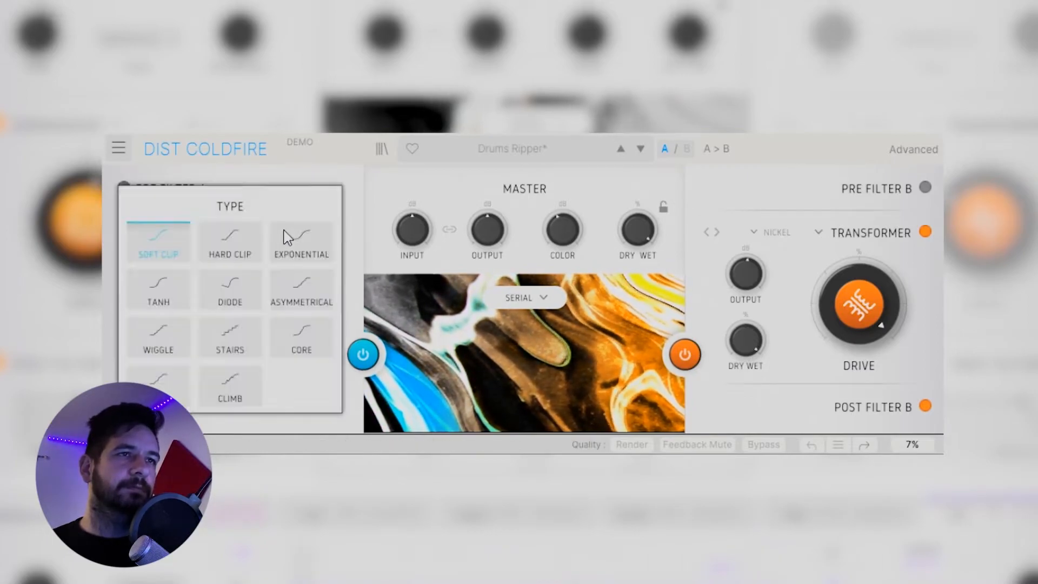
left_click(251, 301)
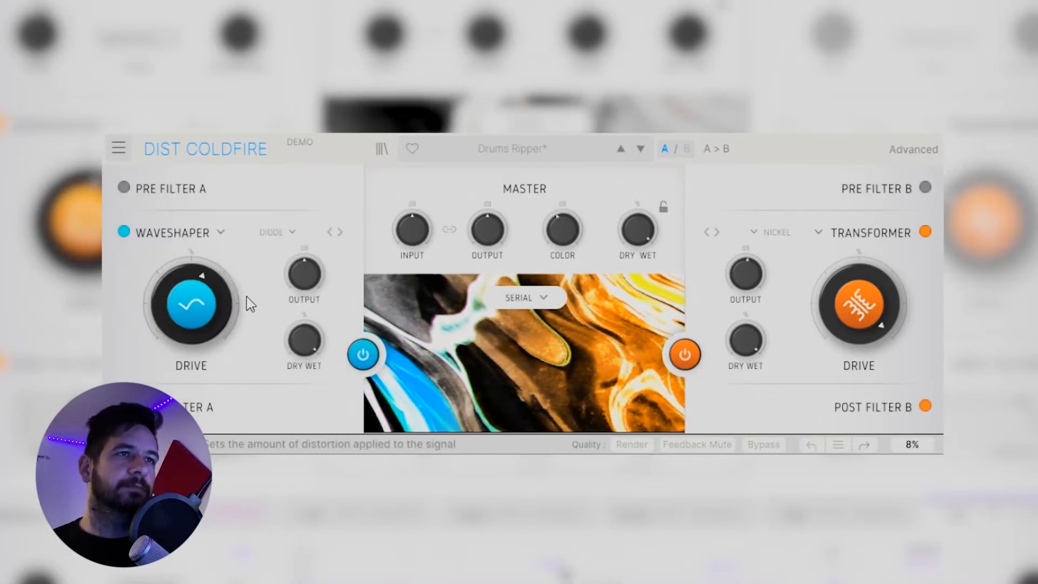
left_click(276, 233)
left_click(185, 252)
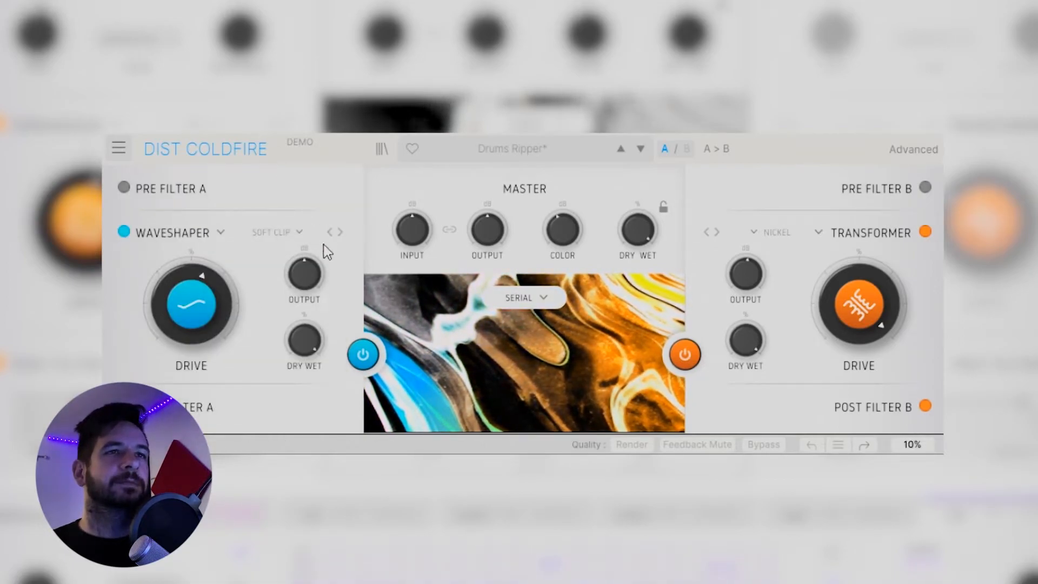
- Change slot A's distortion type to Force and raise its drive to 100%
left_click(178, 232)
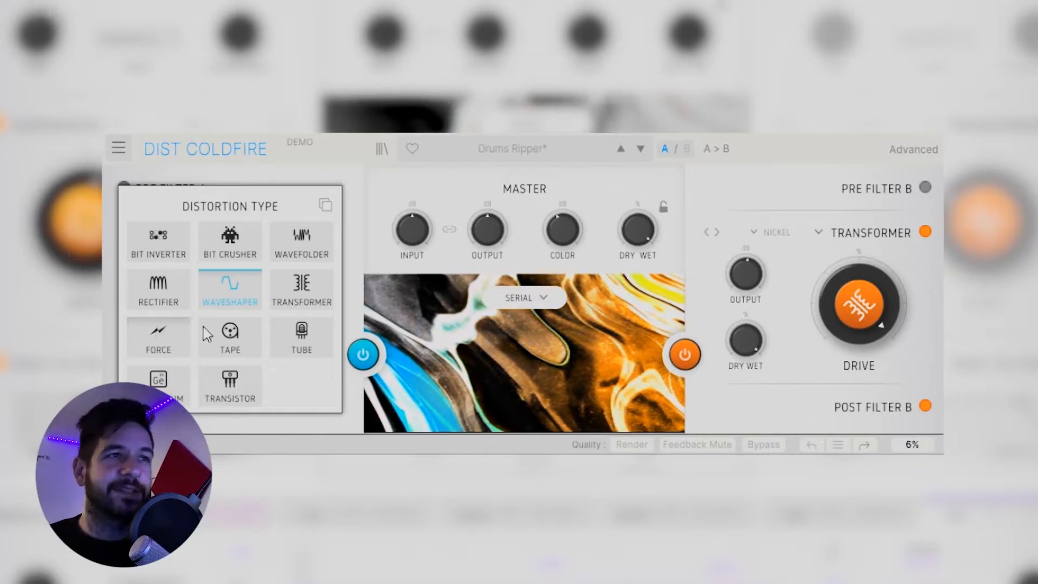
left_click(174, 339)
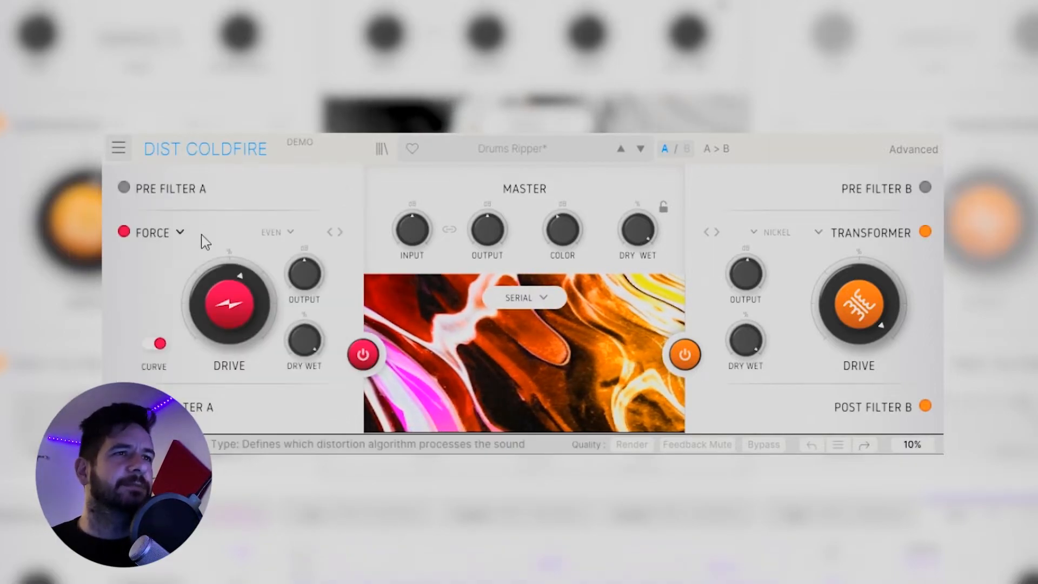
left_click_drag(214, 306, 234, 291)
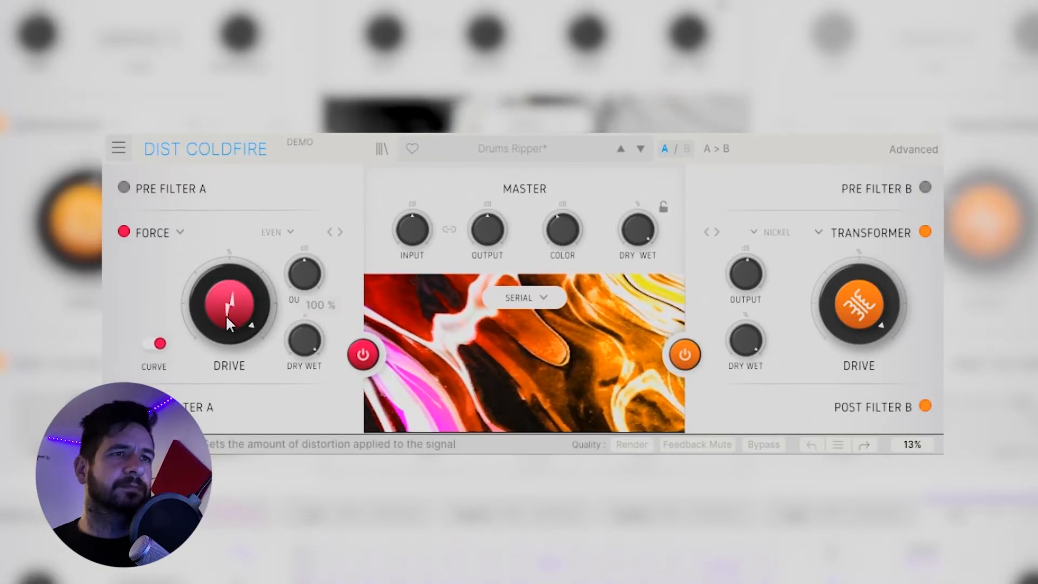
- Try the Odd, Thick and Overdrive types on slot A's Force module, lowering the drive to 39.2% with Overdrive
left_click(283, 233)
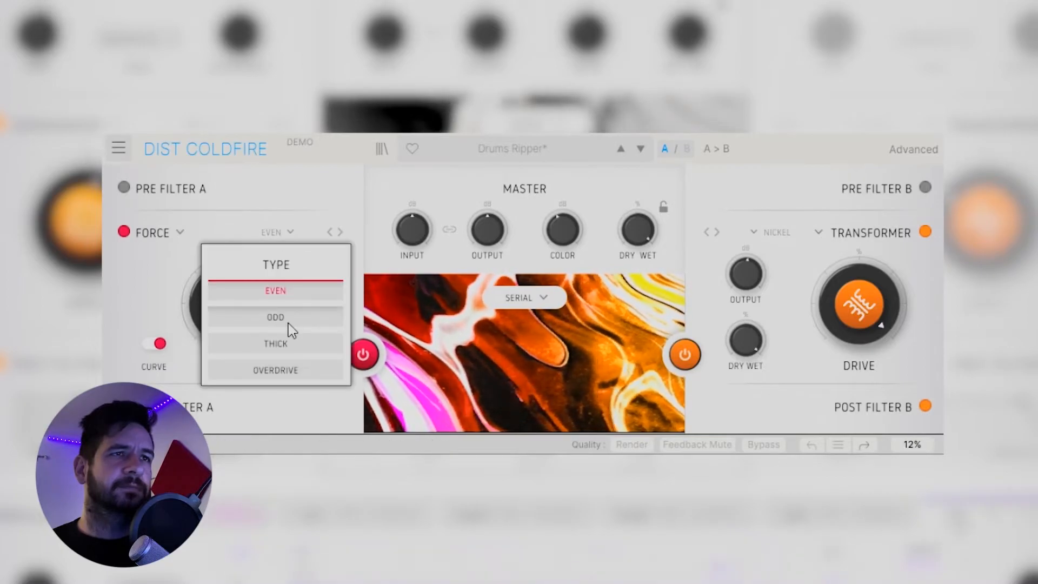
left_click(286, 317)
left_click(277, 232)
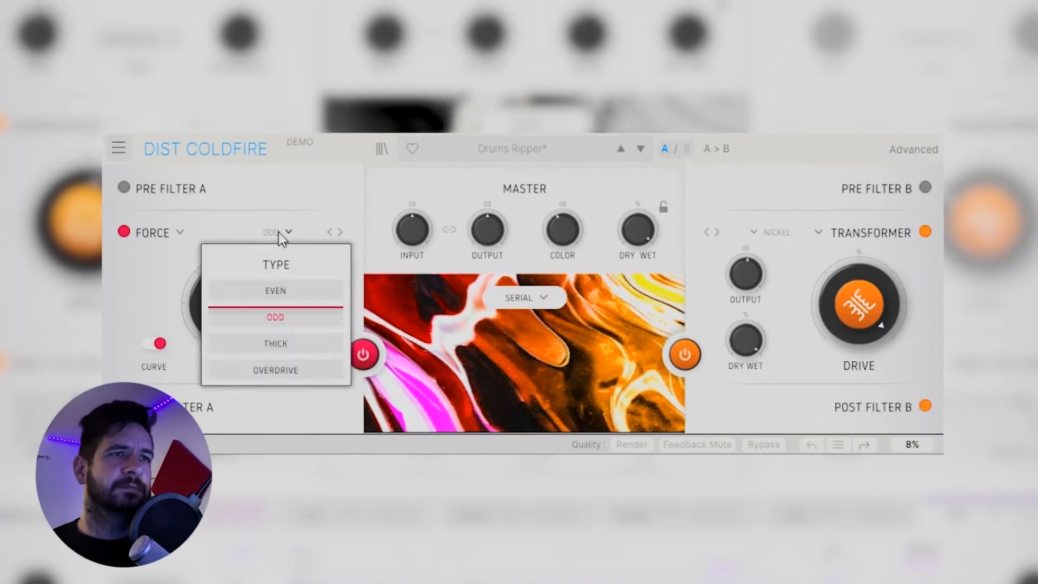
left_click(313, 342)
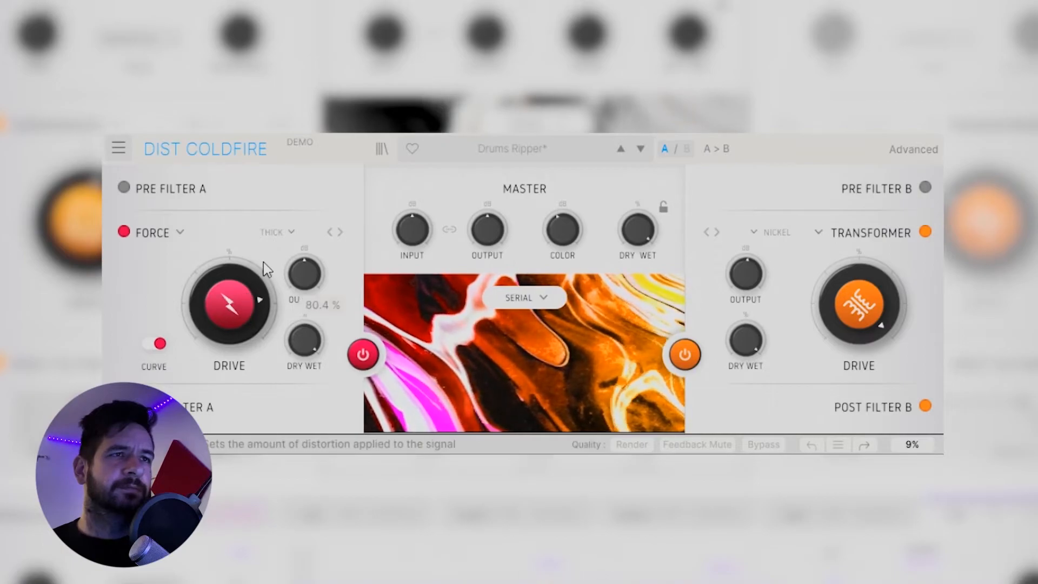
left_click(277, 231)
left_click(289, 369)
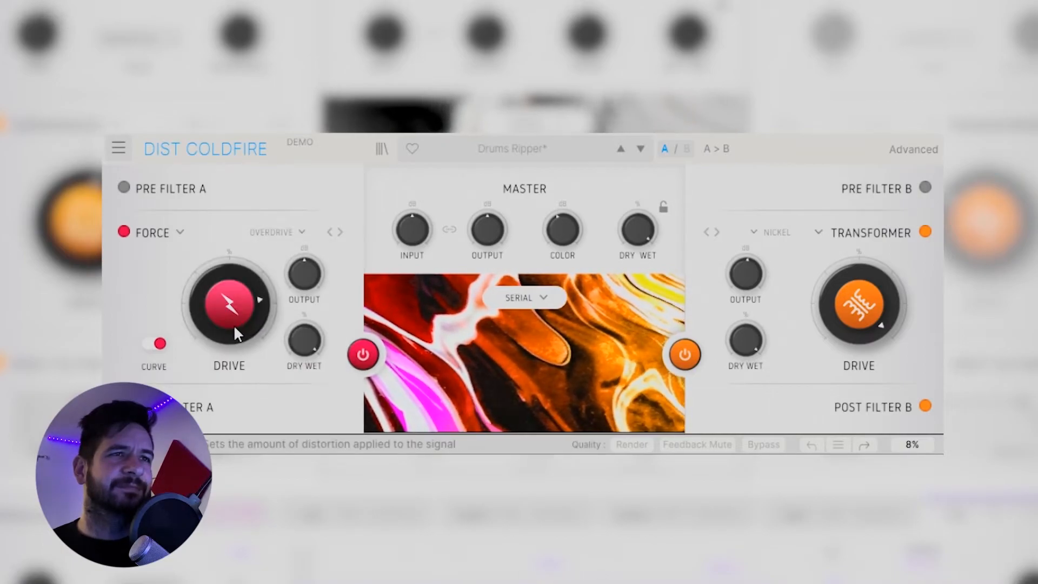
left_click_drag(234, 324, 232, 301)
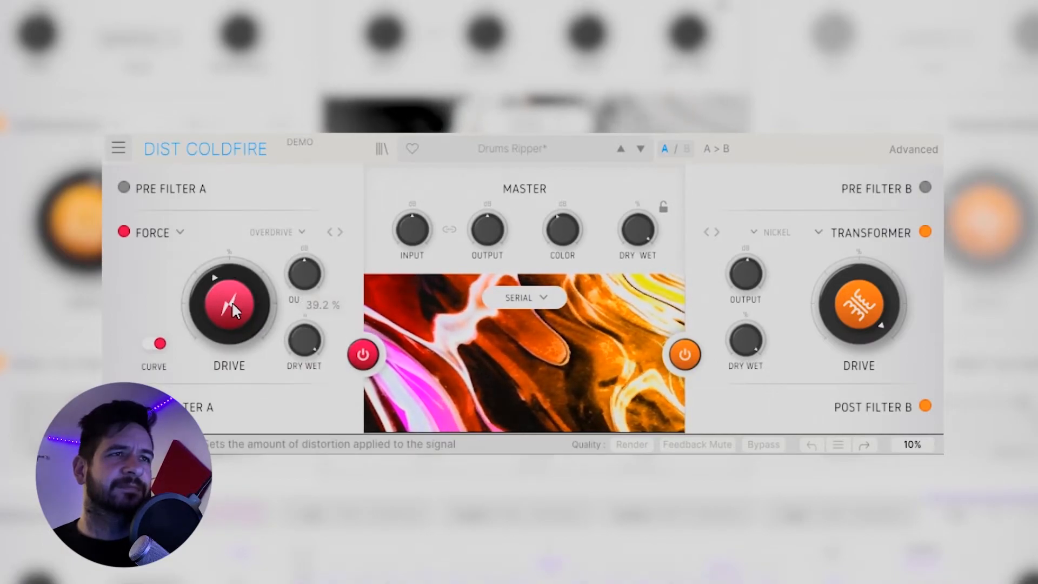
- Set the Force module's type to Odd, switch its Curve off and raise its drive
left_click(277, 230)
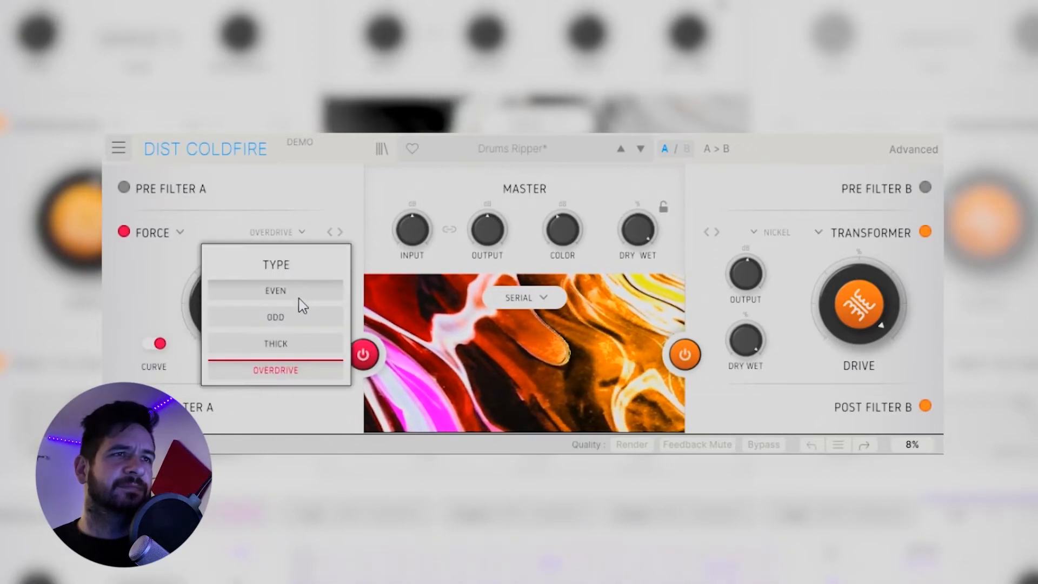
left_click(276, 317)
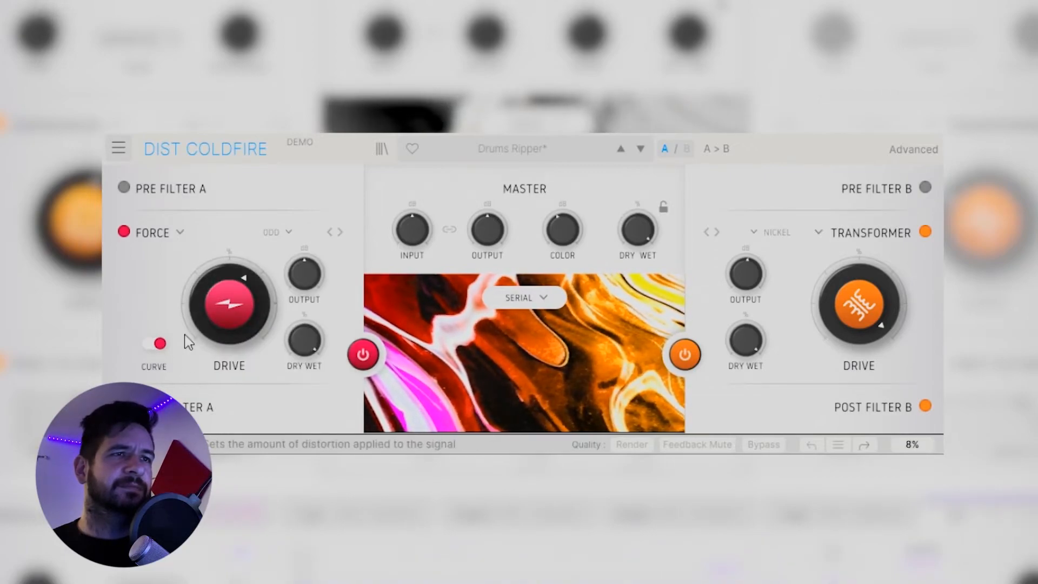
left_click(151, 348)
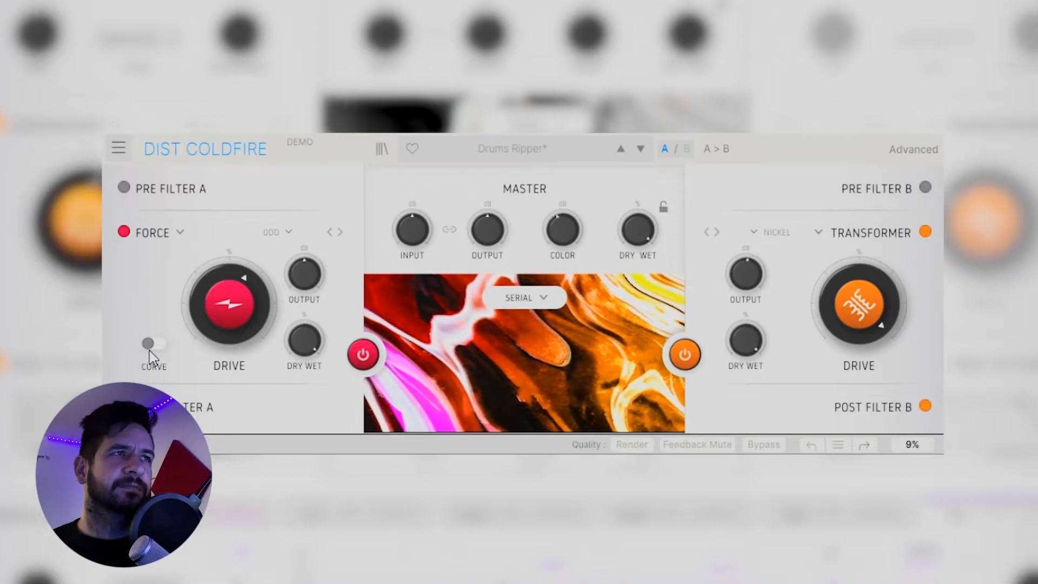
left_click_drag(229, 305, 229, 281)
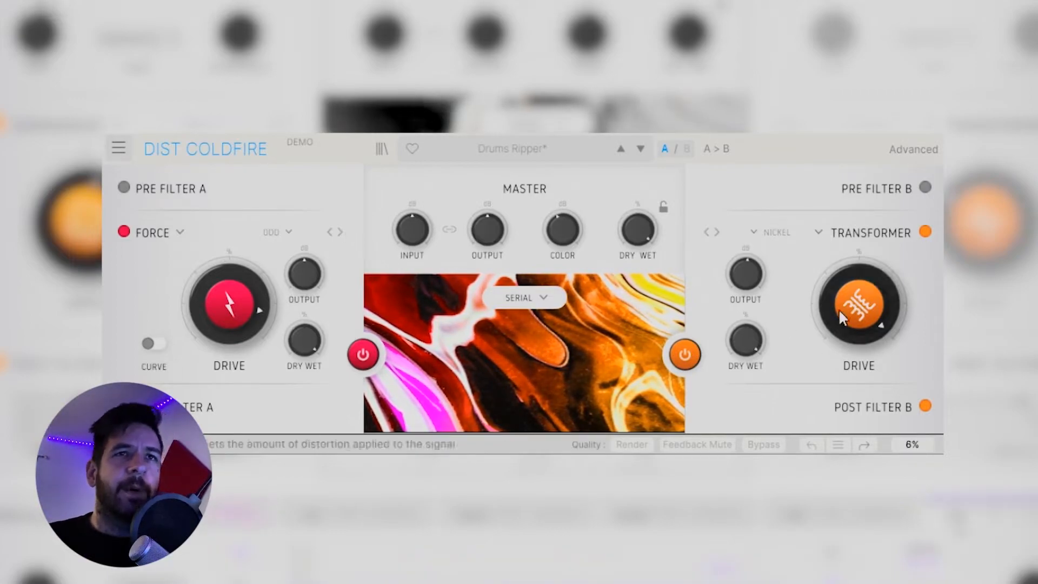
- Review the routing options between slots A and B, keeping Serial selected
left_click(542, 297)
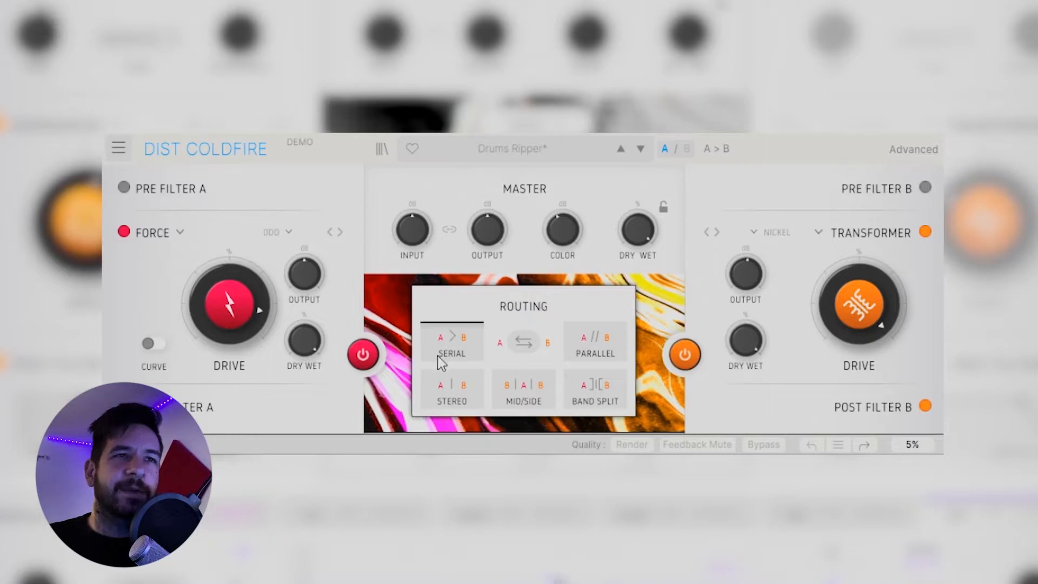
left_click(452, 345)
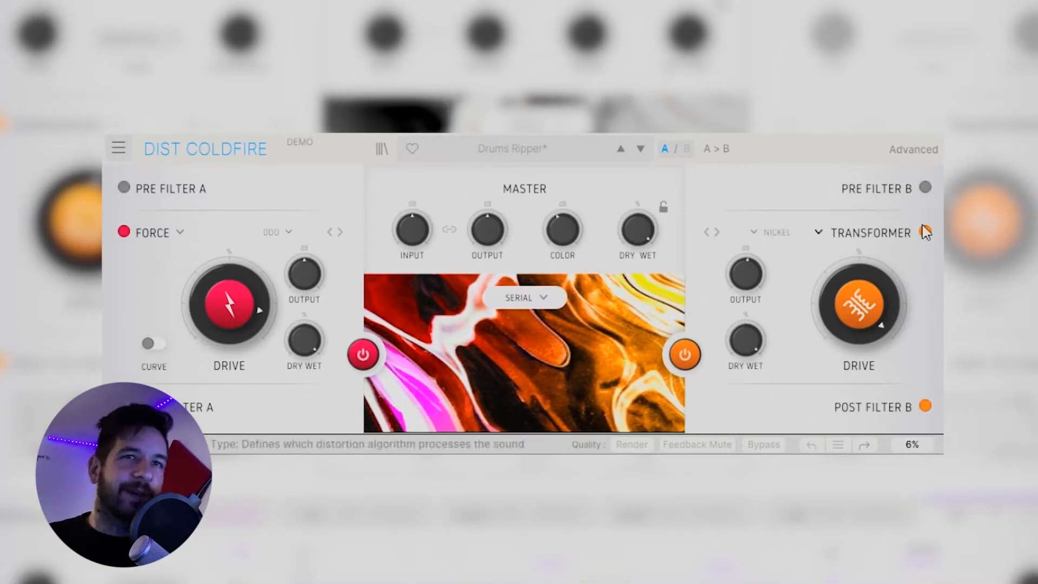
left_click(912, 150)
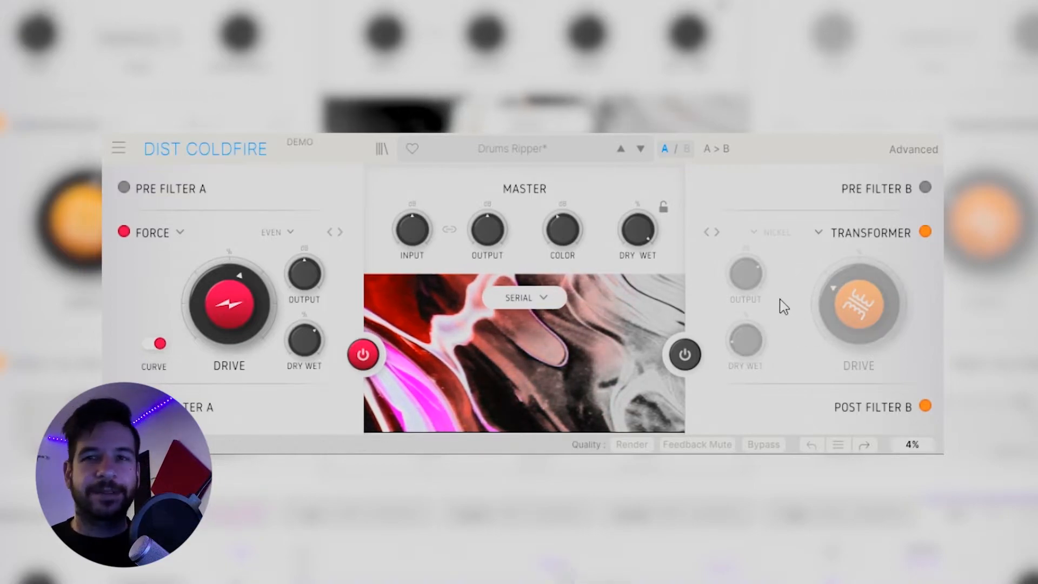
- Change slot A's distortion type to Tape and raise its drive to 87.6%
left_click(171, 232)
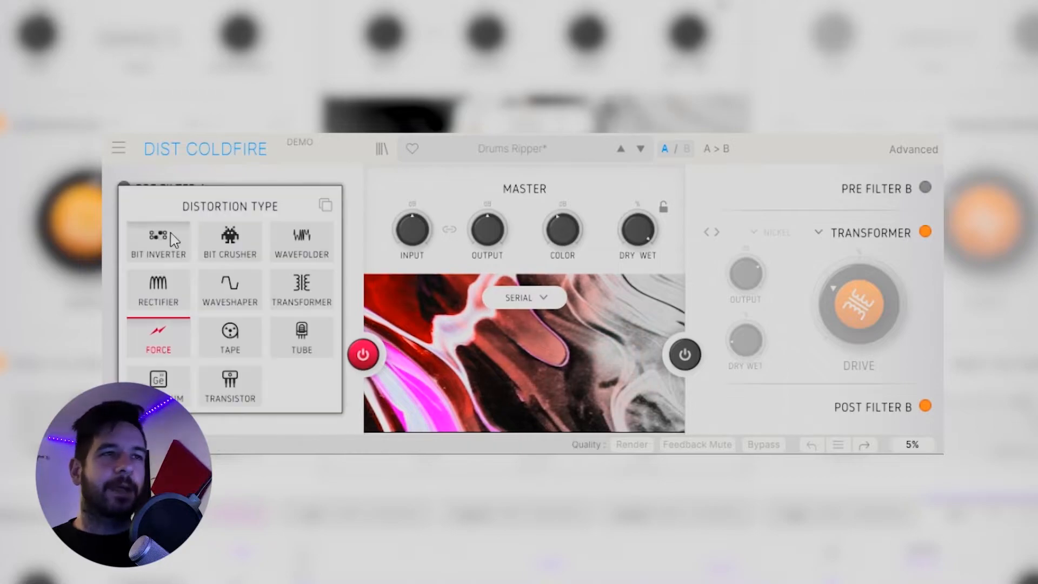
left_click(230, 335)
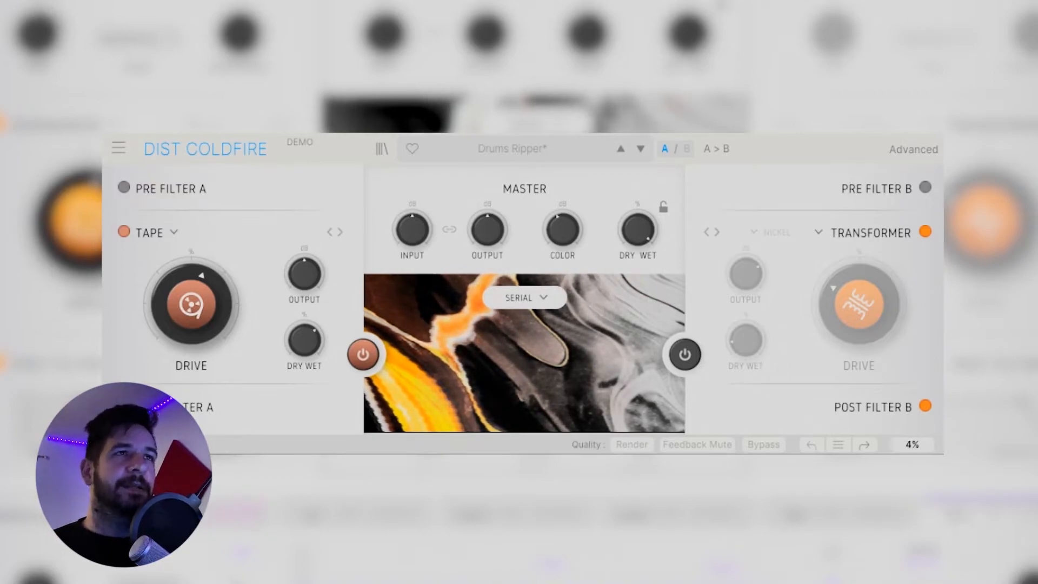
left_click_drag(155, 280, 156, 238)
left_click_drag(189, 312, 189, 310)
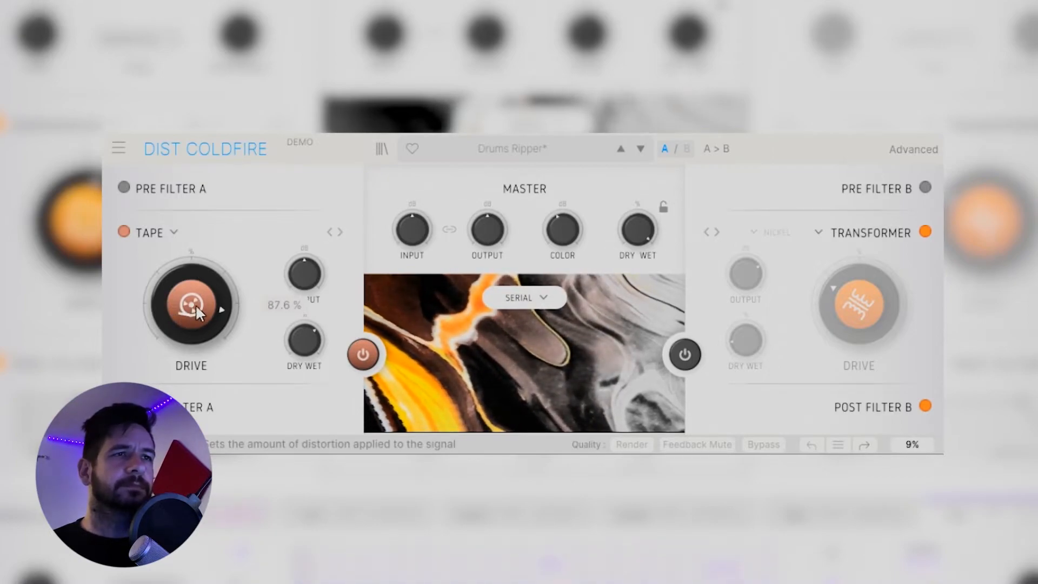
- Compare the sound with the slot A Tape module bypassed and enabled
left_click(125, 230)
left_click(126, 230)
left_click_drag(201, 311, 204, 309)
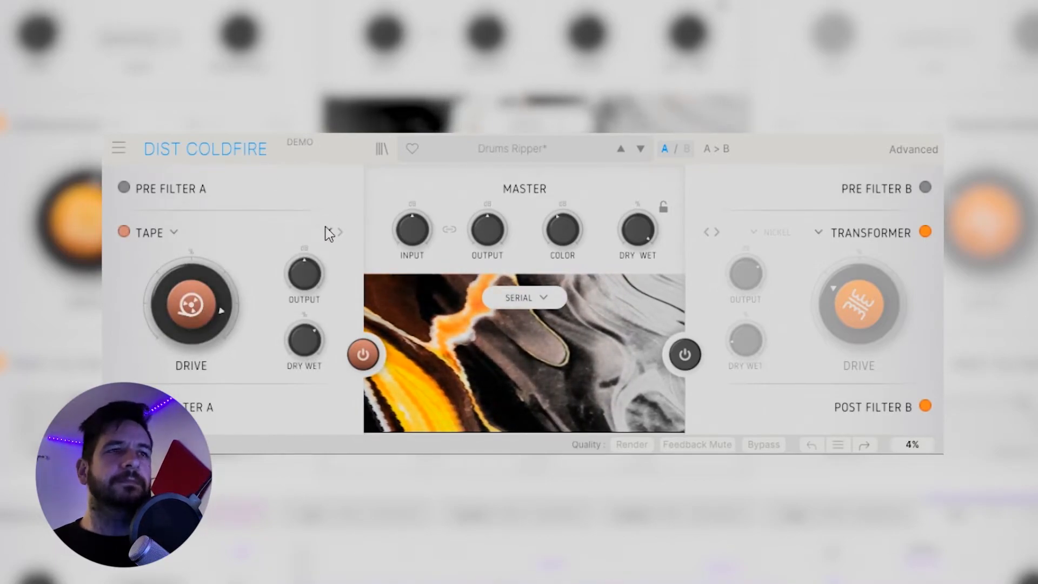
mouse_move(326, 284)
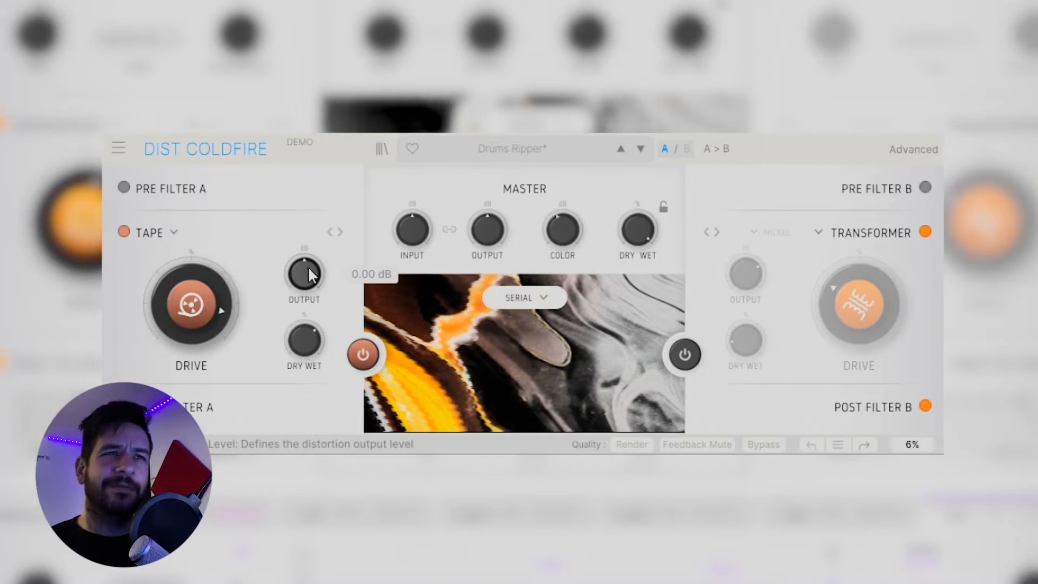
- Change slot A's distortion type to Tube and lower its drive slightly
left_click(174, 232)
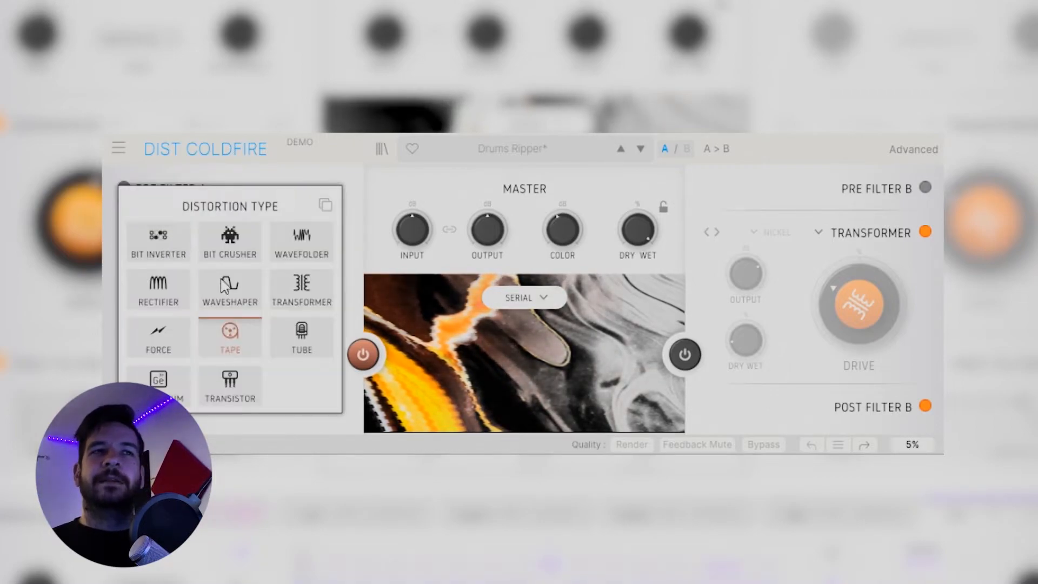
left_click(301, 346)
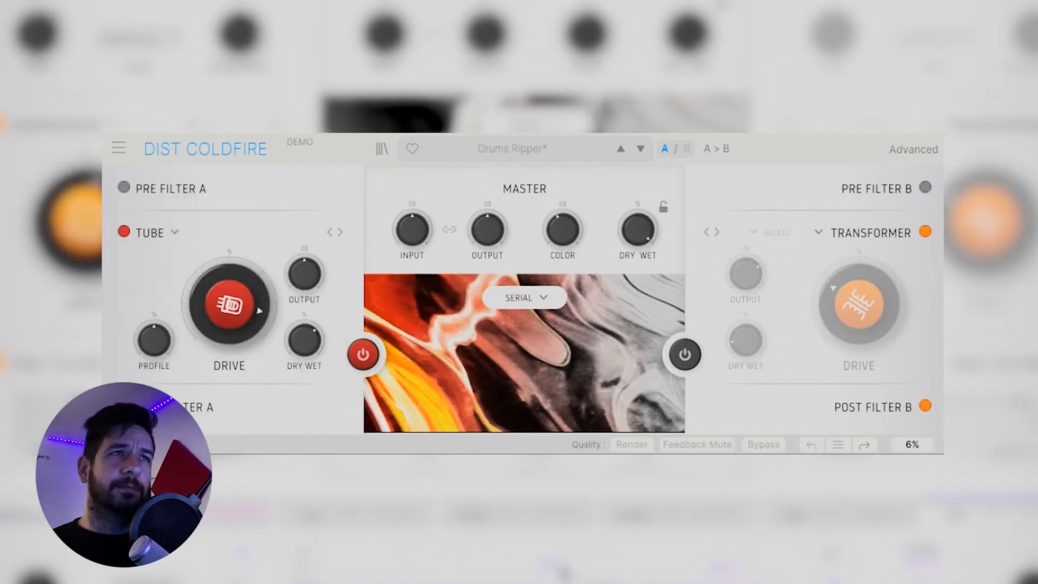
left_click_drag(229, 304, 229, 324)
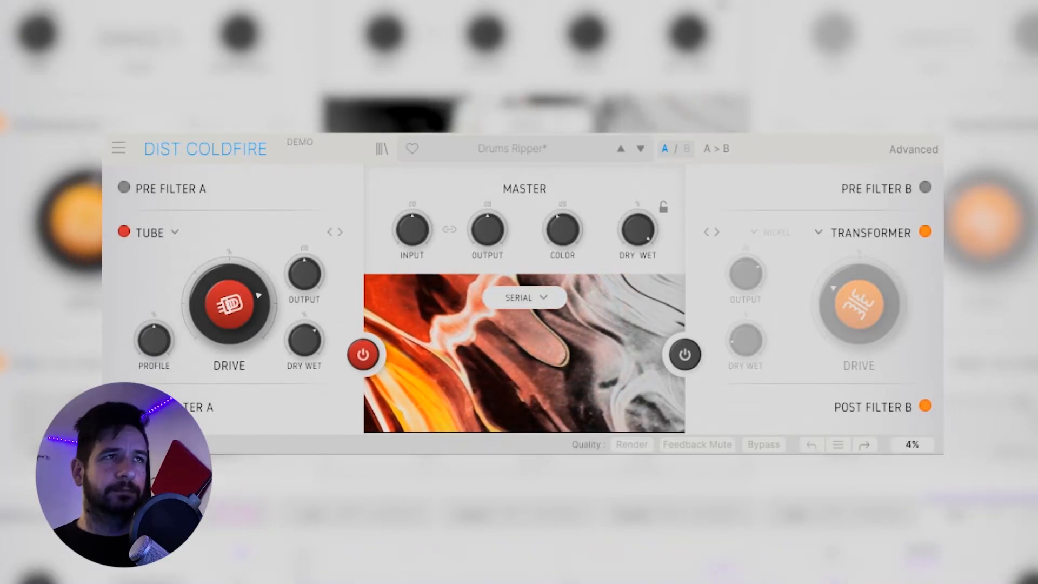
mouse_move(204, 340)
left_click_drag(154, 339, 154, 315)
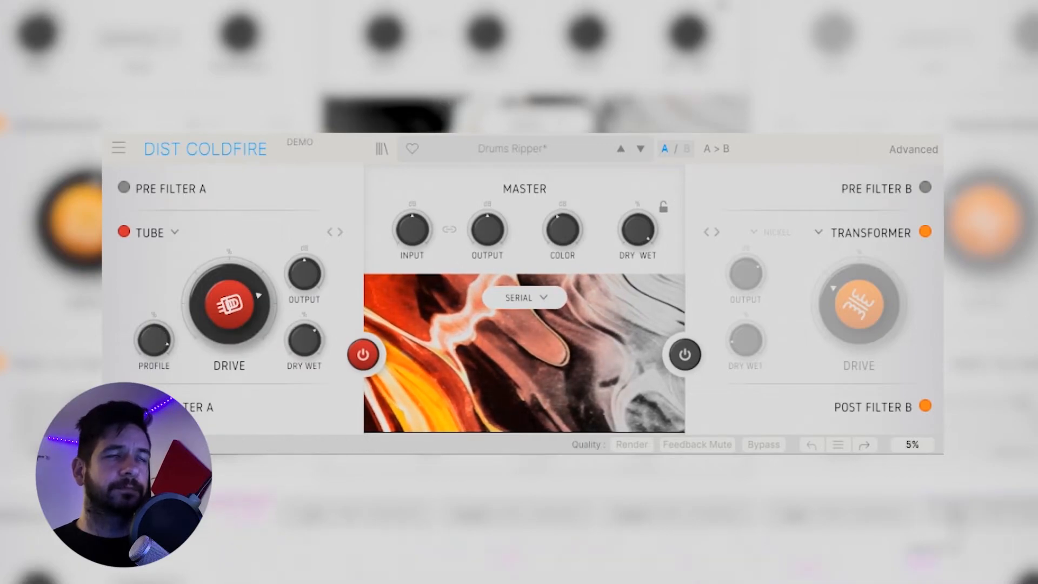
mouse_move(163, 358)
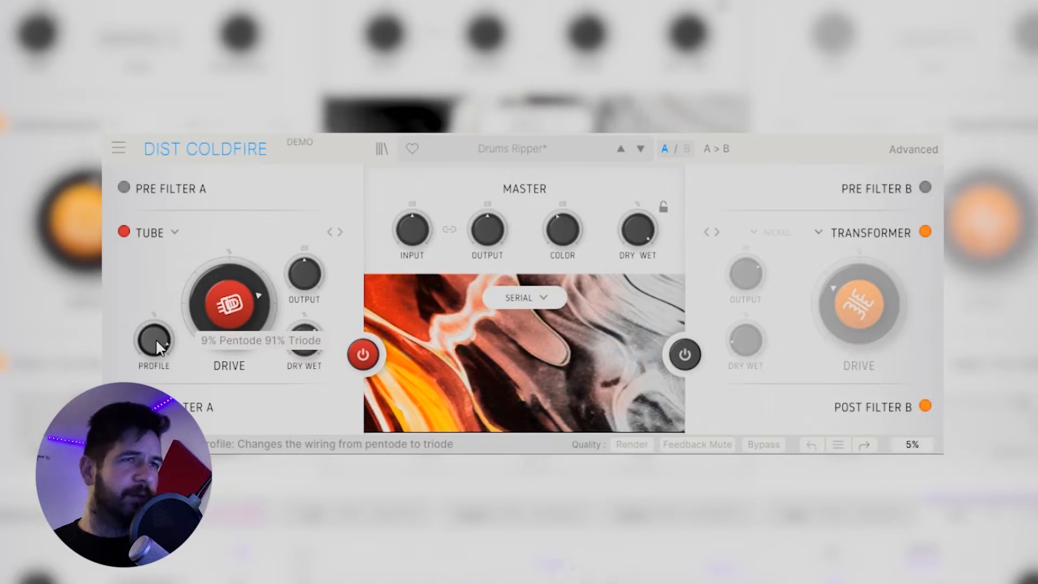
scroll(156, 339, "down", 3)
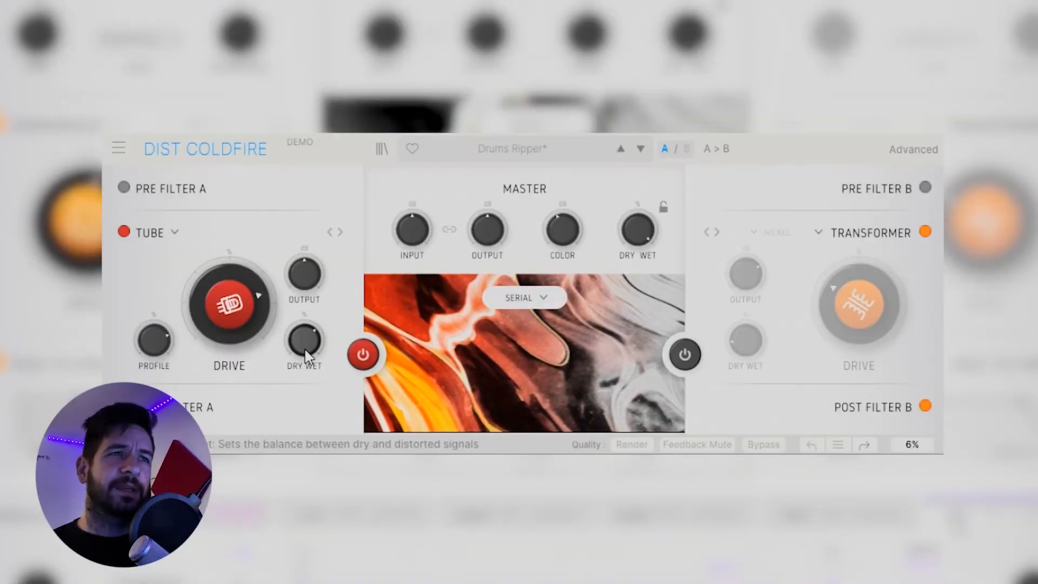
left_click_drag(160, 357, 160, 366)
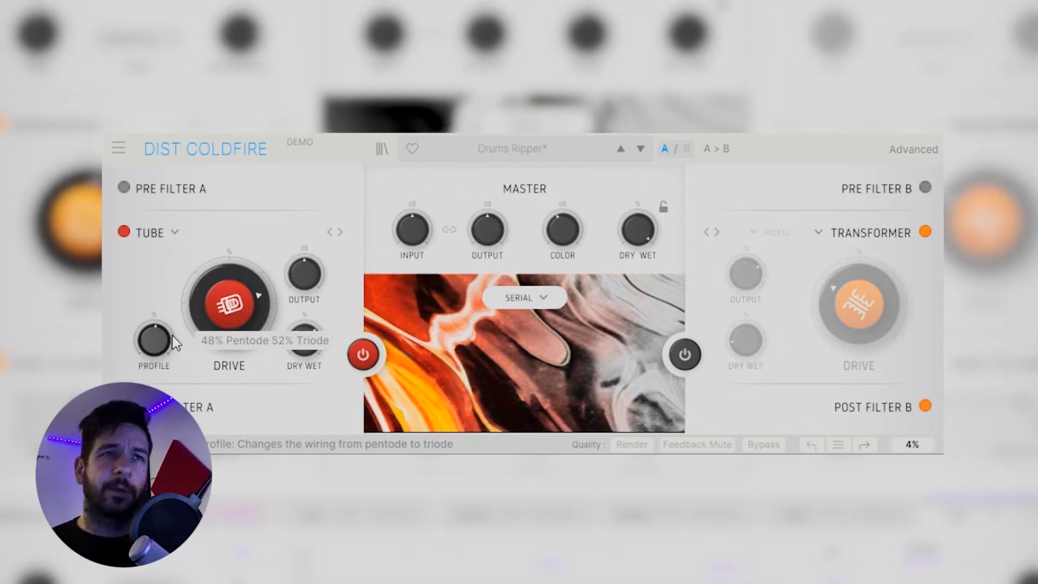
- Change slot A's distortion type to Germanium and try its drive at 24.0% and 52.8%, ending slightly higher
left_click(176, 232)
left_click(176, 392)
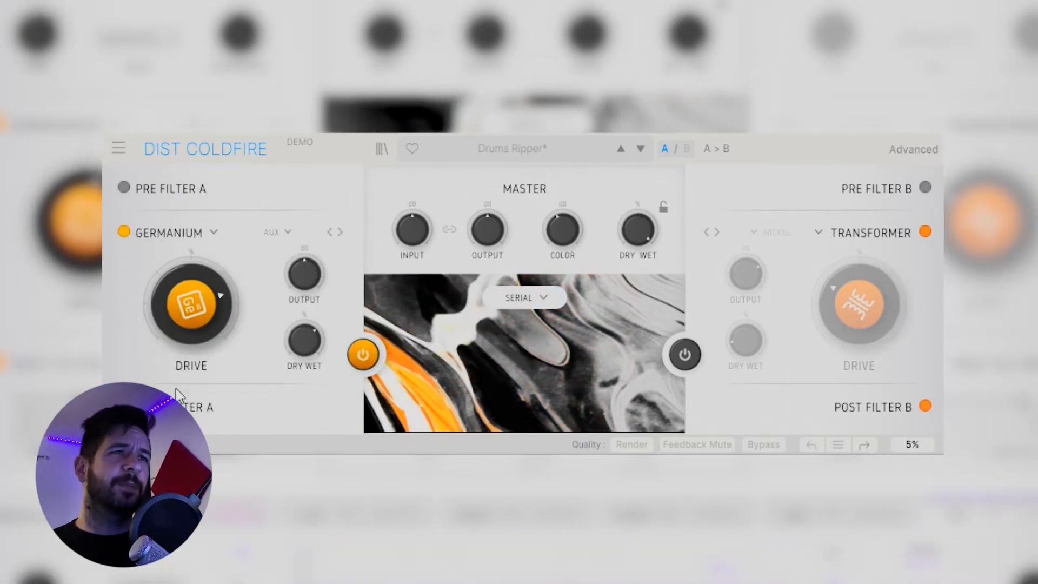
left_click_drag(194, 341, 194, 378)
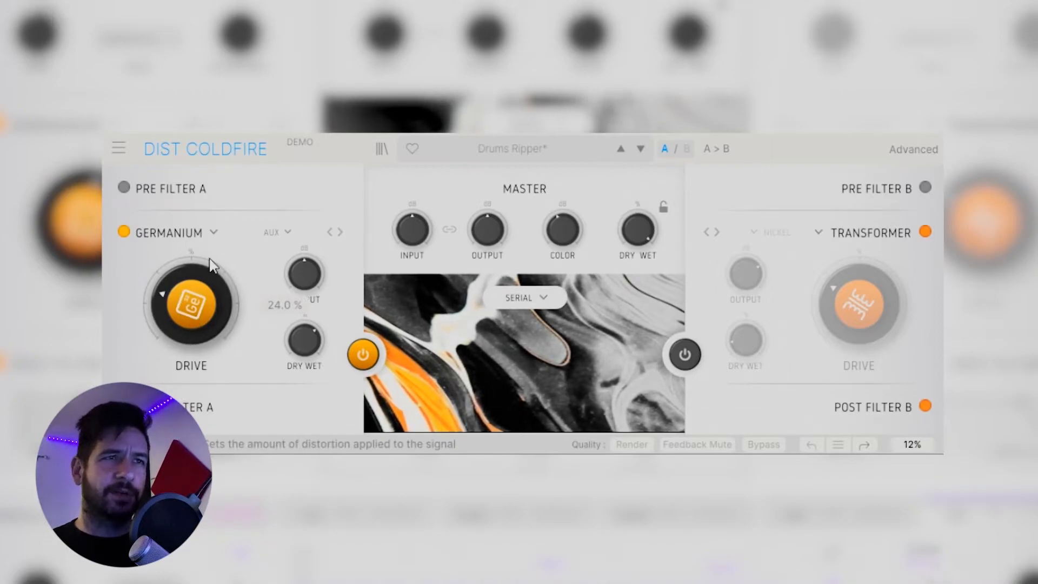
mouse_move(191, 305)
left_mouse_down()
mouse_move(192, 264)
mouse_move(192, 289)
left_mouse_up()
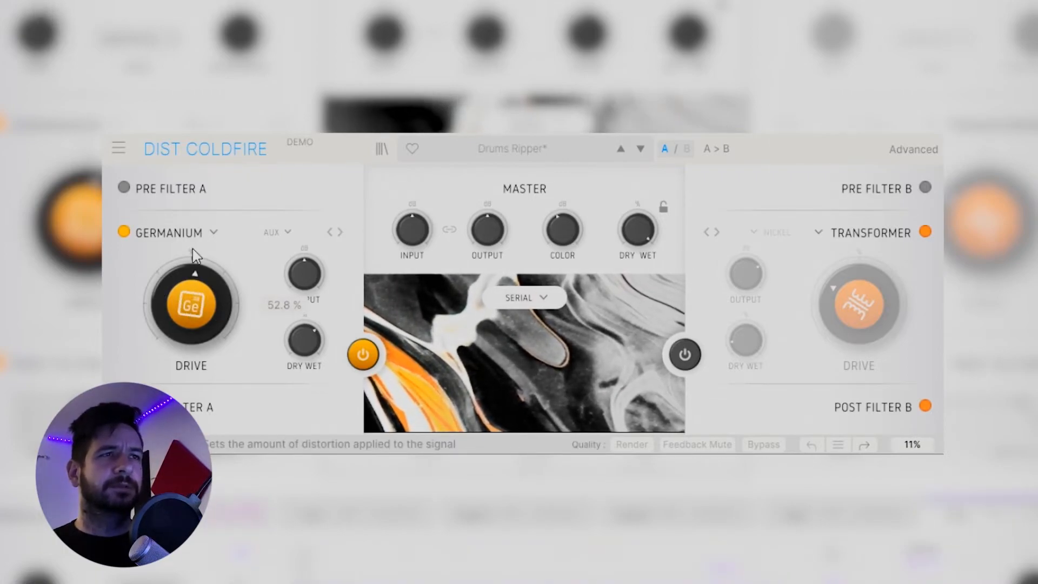
left_click_drag(192, 245, 192, 233)
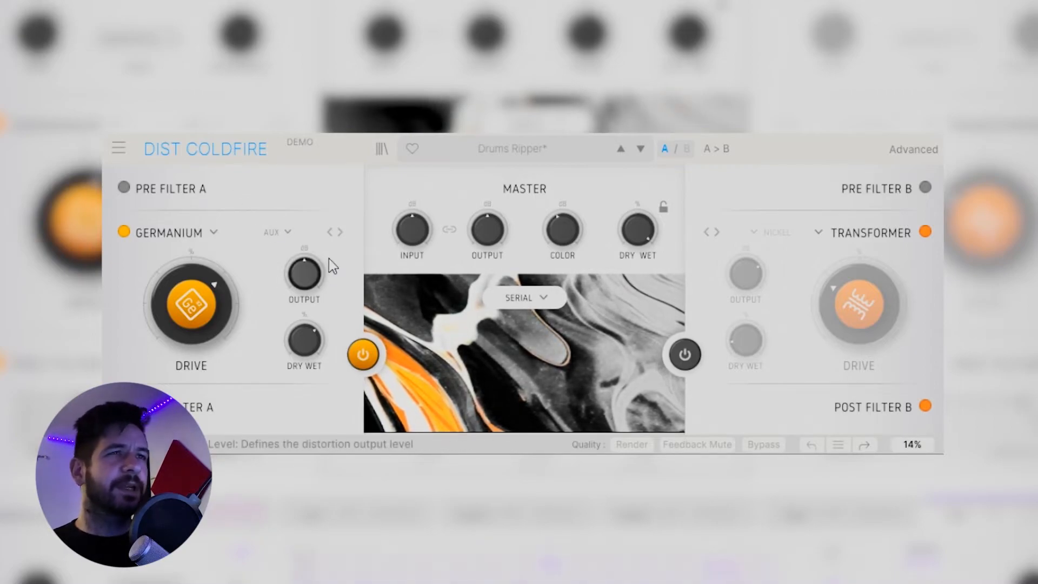
- Switch slot A's Germanium preamp type from Aux to Mic and adjust its drive to slightly below halfway
left_click(288, 232)
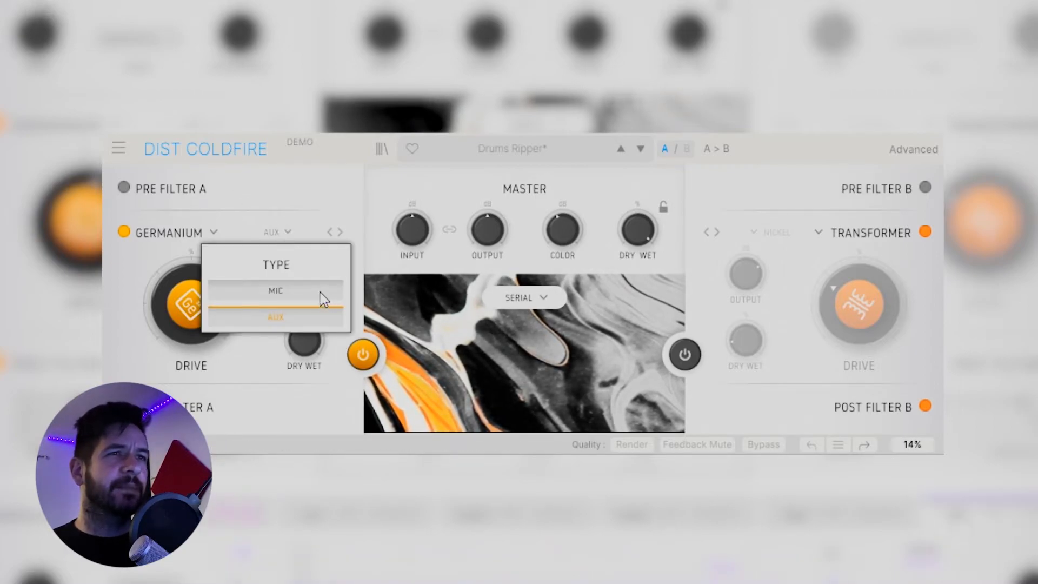
left_click(285, 229)
left_click(286, 231)
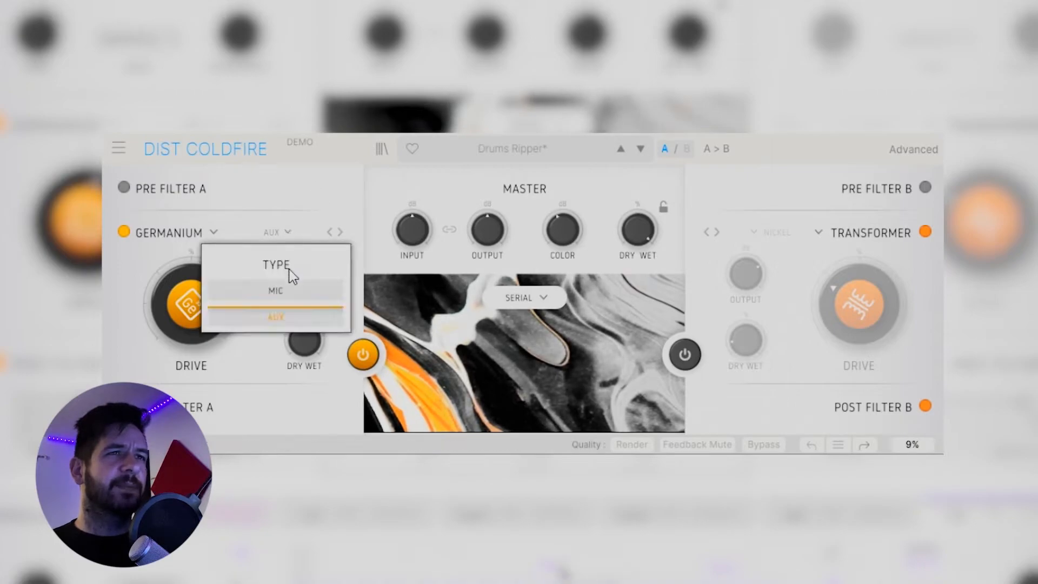
left_click(298, 296)
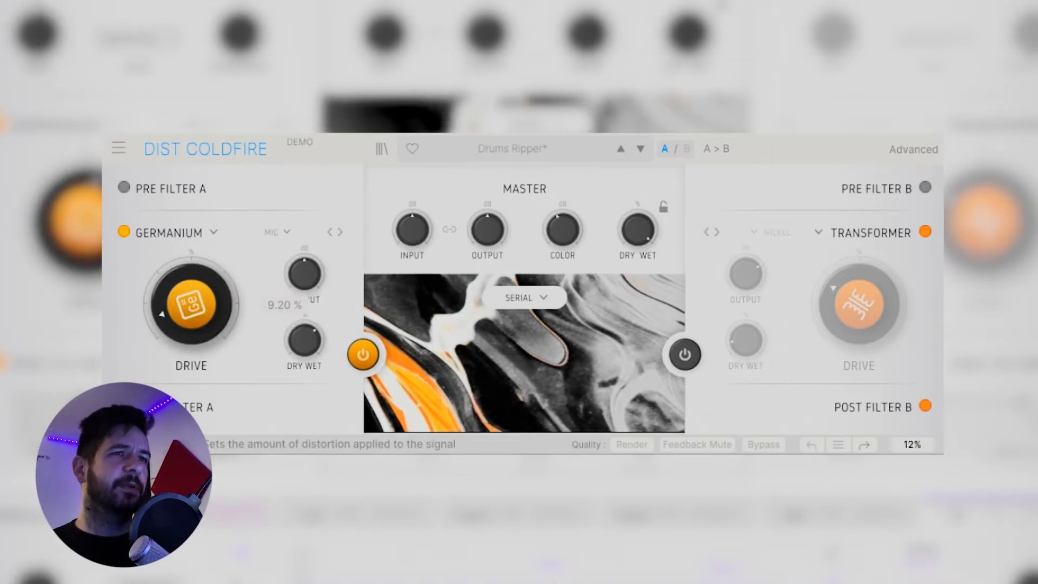
left_click_drag(192, 304, 191, 281)
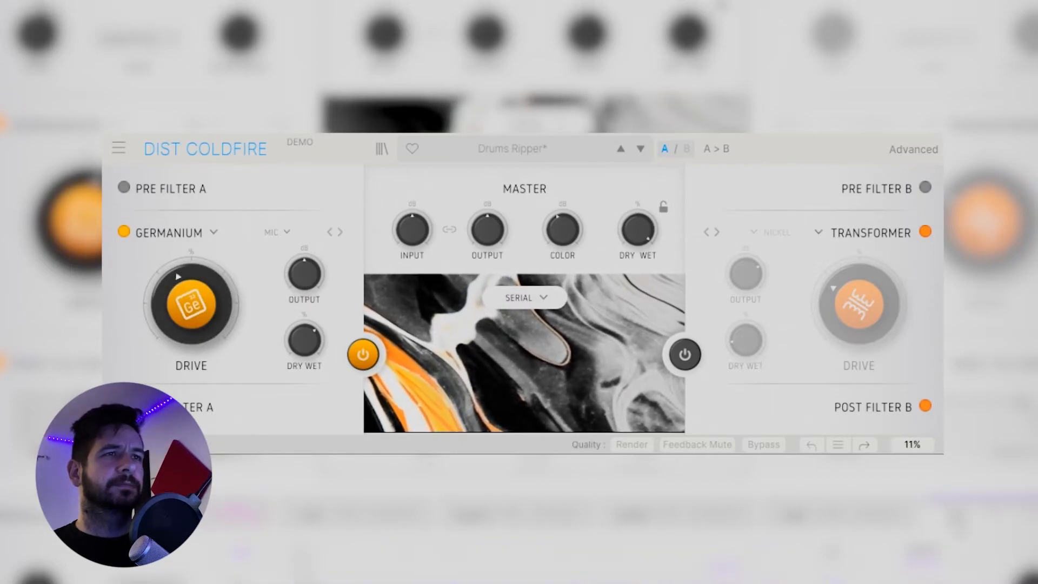
- Show the advanced controls, enable Pre Filter A and set its mode to Comb FB
left_click(913, 149)
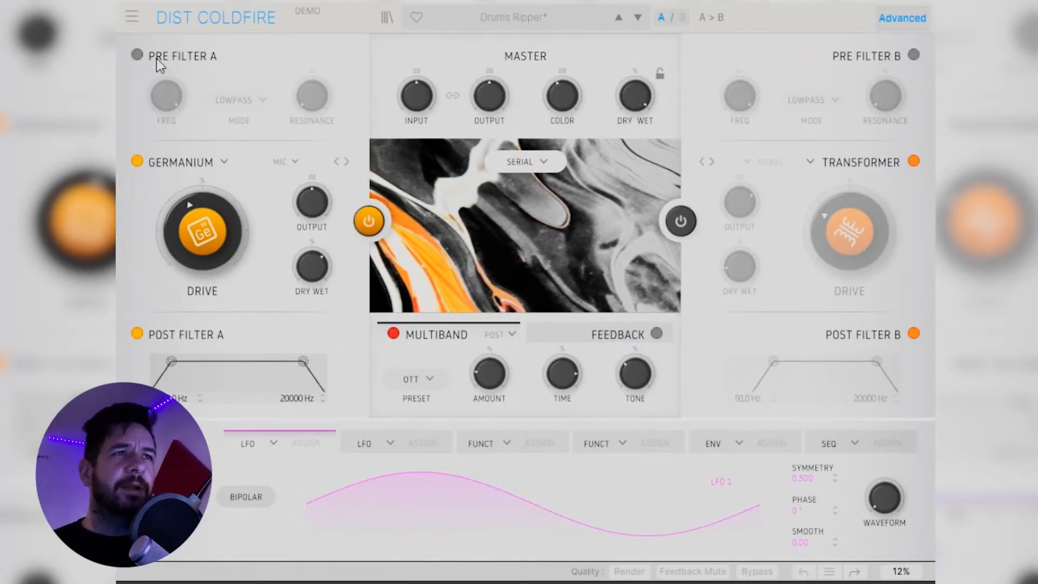
left_click(137, 55)
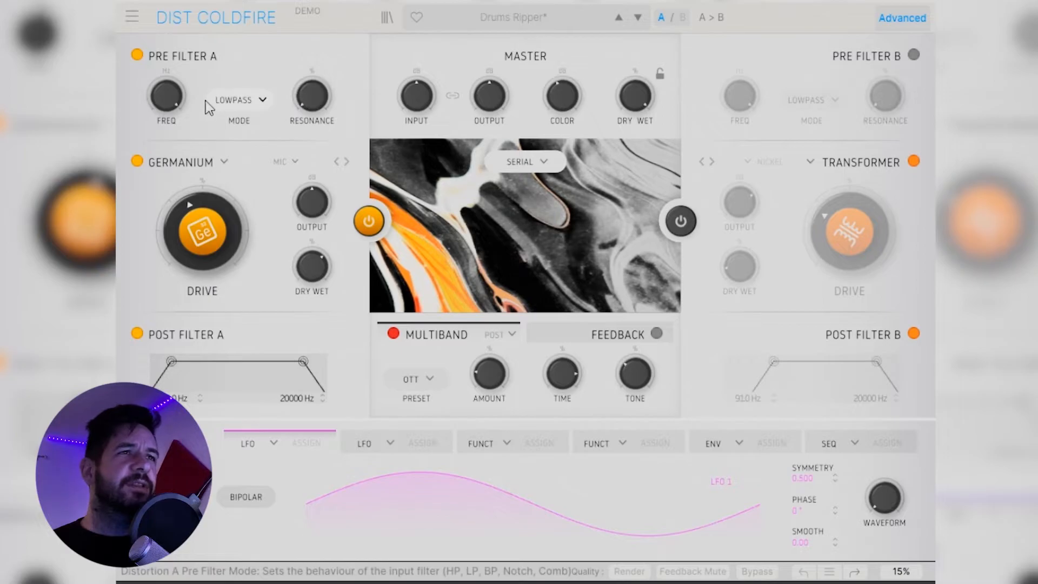
left_click(232, 101)
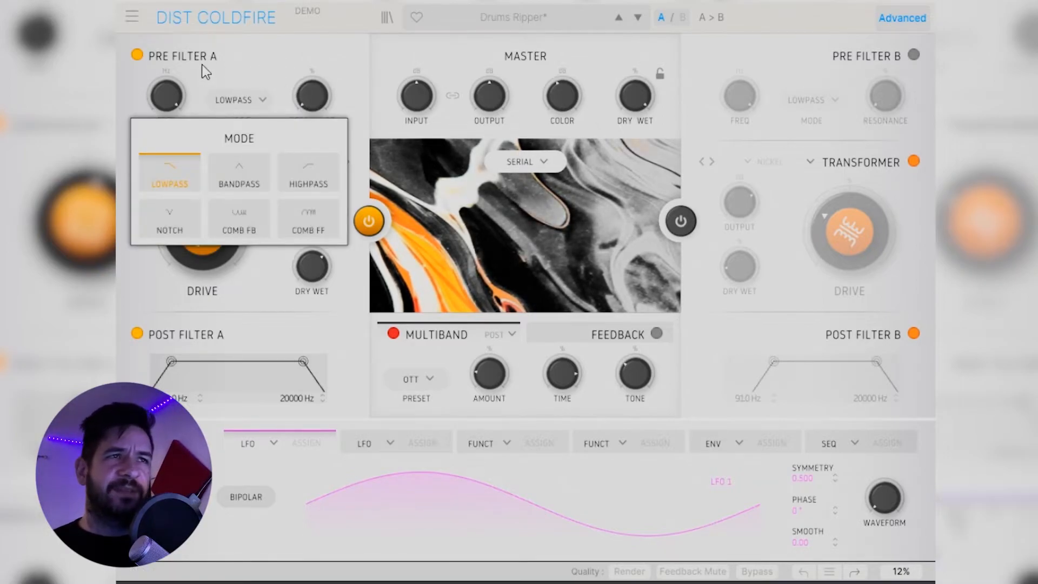
left_click(186, 112)
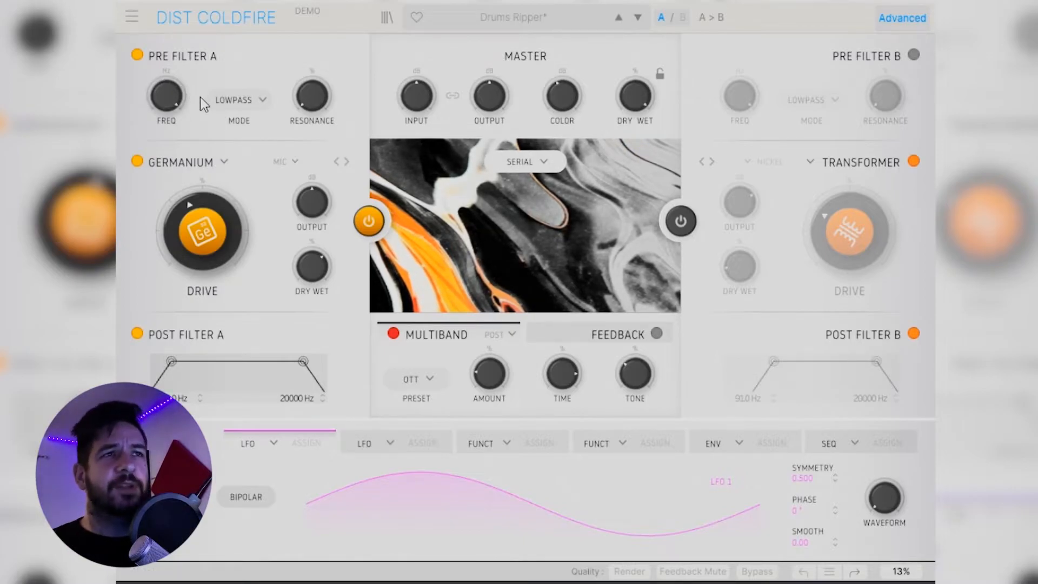
left_click(225, 100)
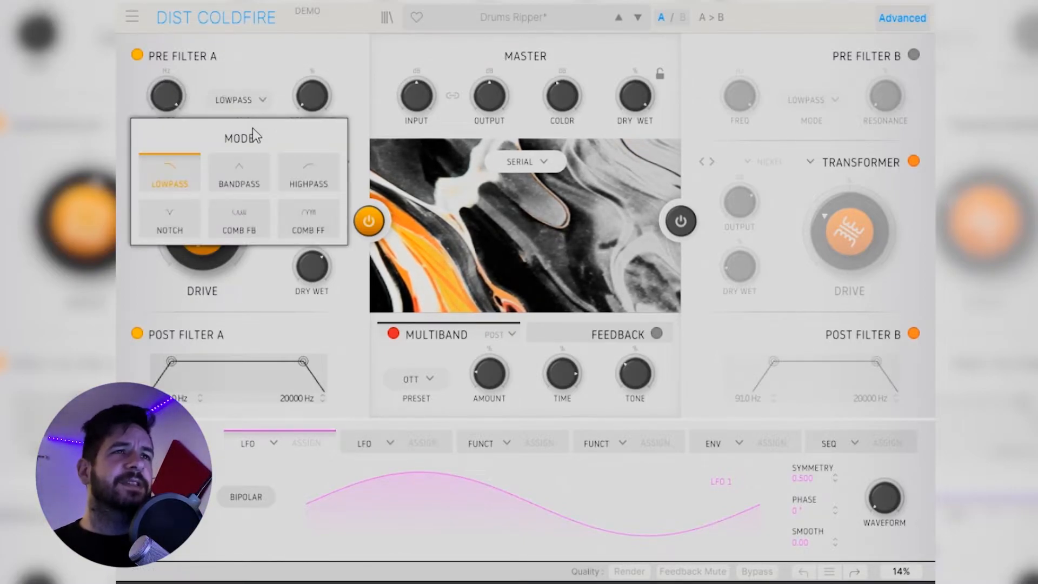
left_click(251, 218)
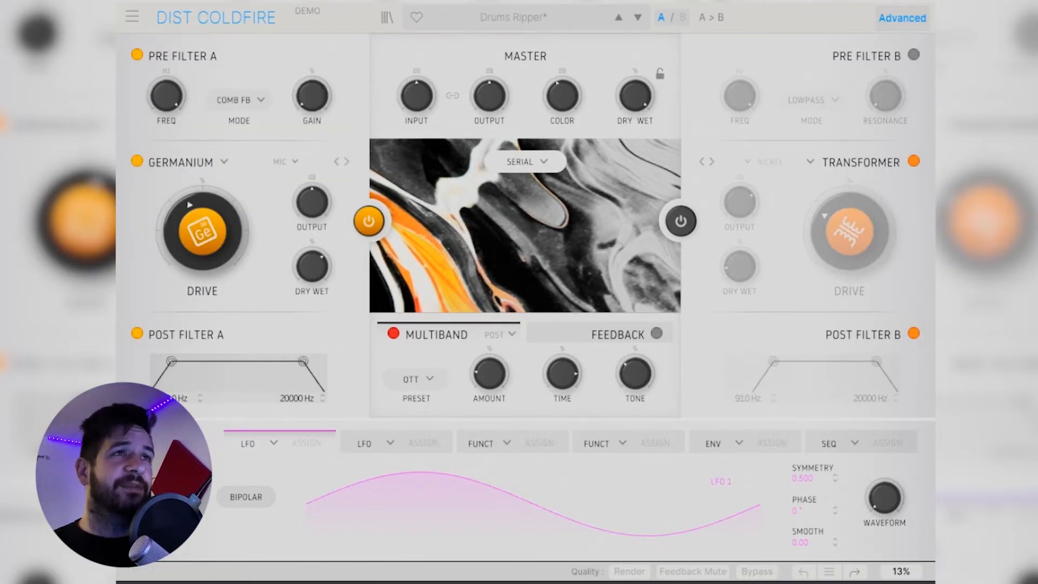
- Tune Pre Filter A's comb frequency and gain against a higher Germanium drive, comparing the filter off and on
left_click_drag(312, 96, 311, 75)
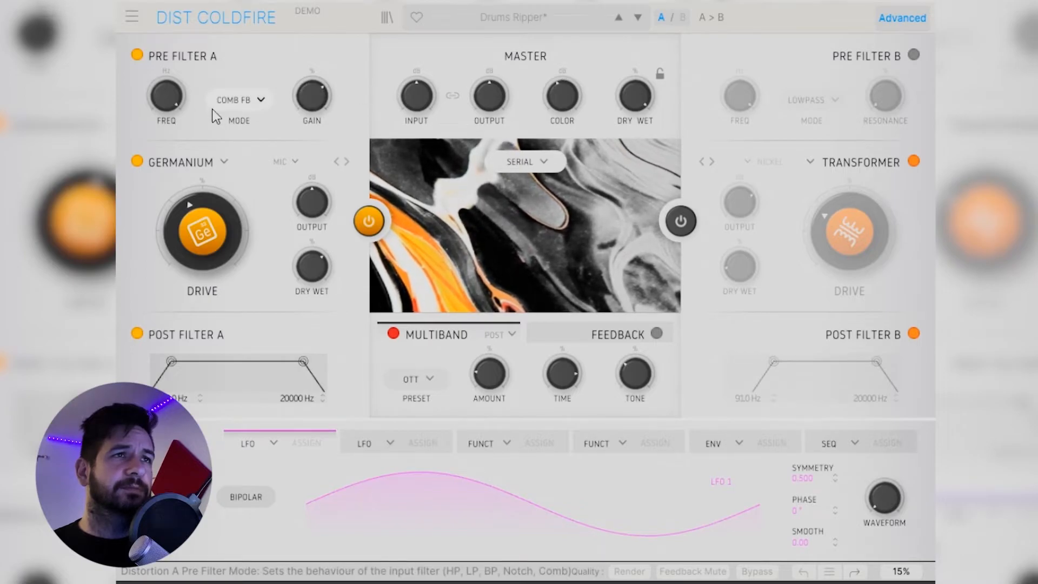
left_click_drag(166, 96, 165, 108)
left_click_drag(202, 232, 202, 206)
left_click_drag(166, 96, 166, 80)
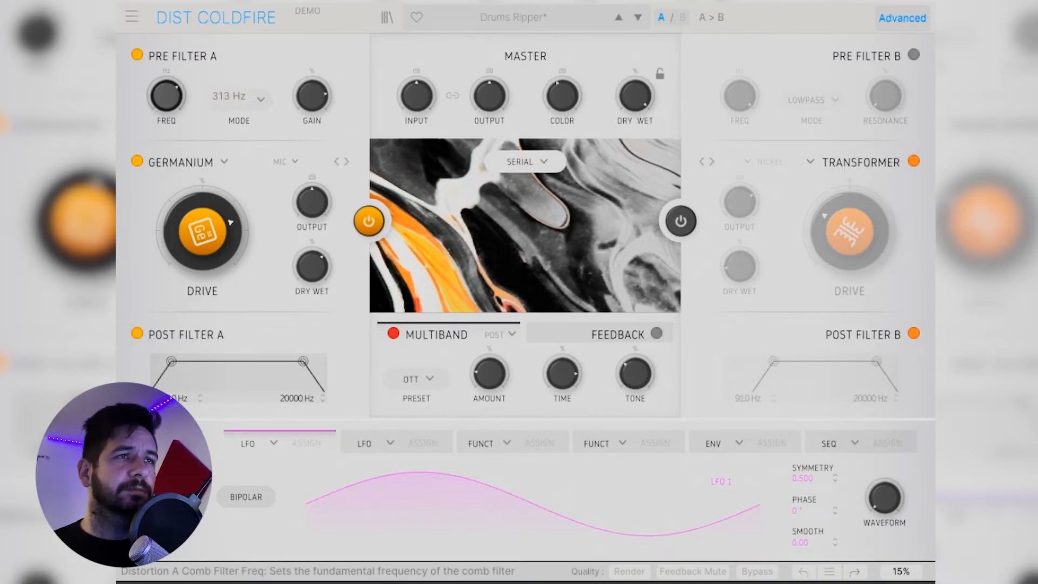
left_click_drag(312, 95, 312, 92)
left_click(137, 55)
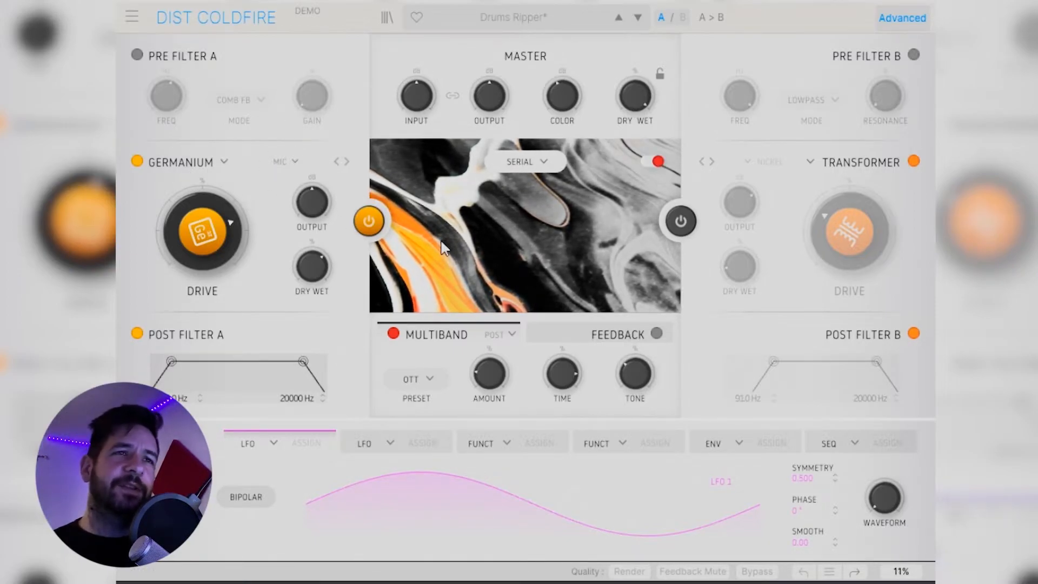
left_click(137, 55)
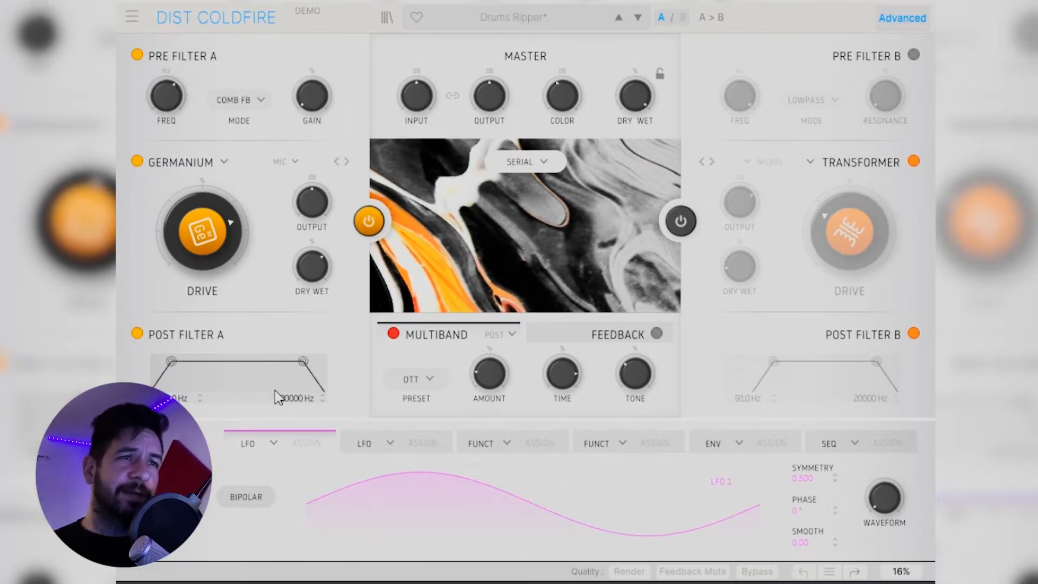
- Display the Funct 4 modulator and pull its curve down to a level of 0.00
left_click(647, 455)
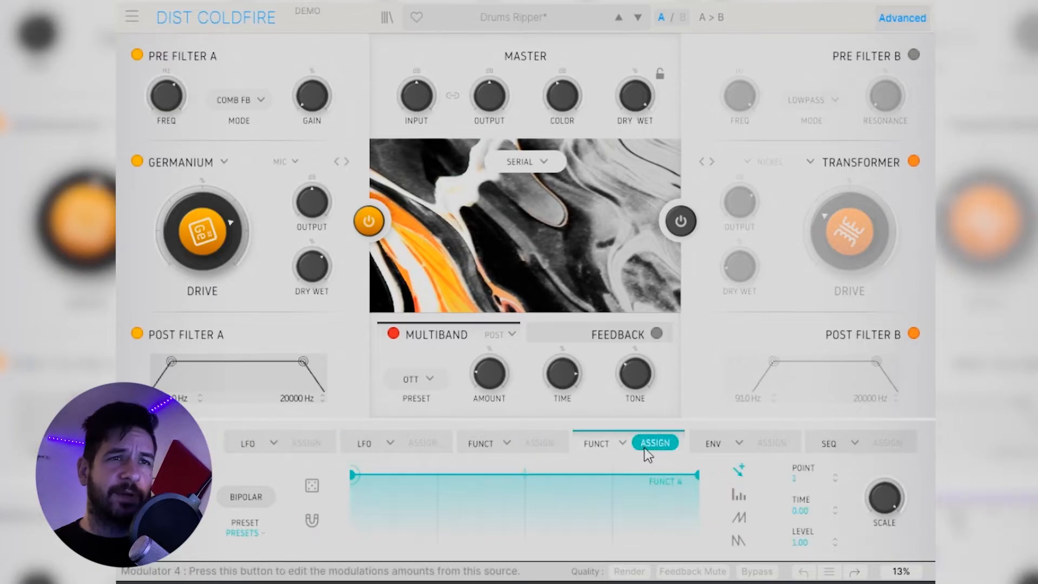
left_click_drag(353, 478, 352, 560)
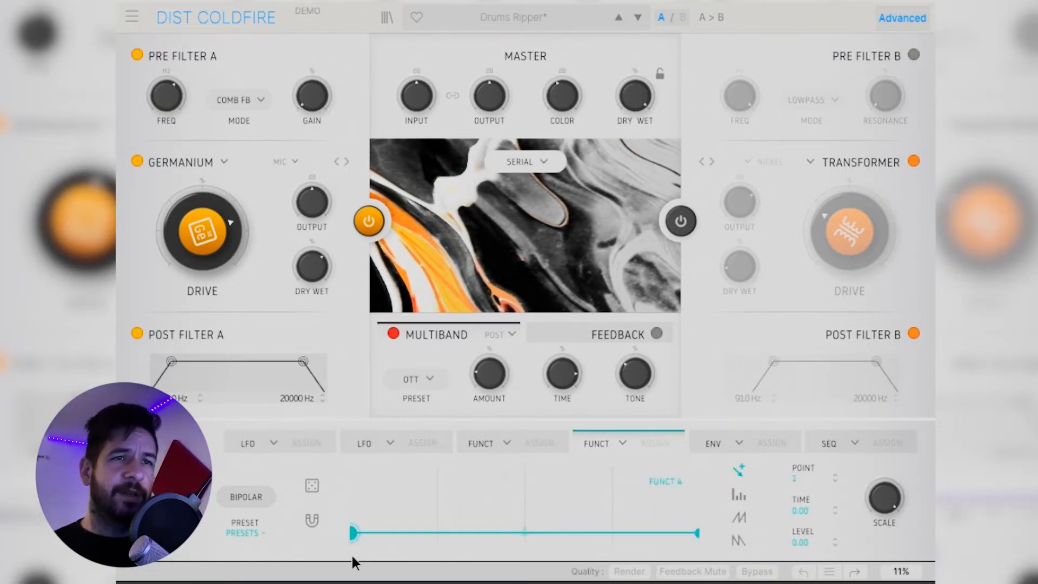
mouse_move(463, 533)
left_mouse_down()
mouse_move(475, 498)
mouse_move(491, 521)
mouse_move(468, 551)
left_mouse_up()
- Turn LFO 1's waveform morph to its maximum and toggle its Bipolar option on and back off
left_click(306, 447)
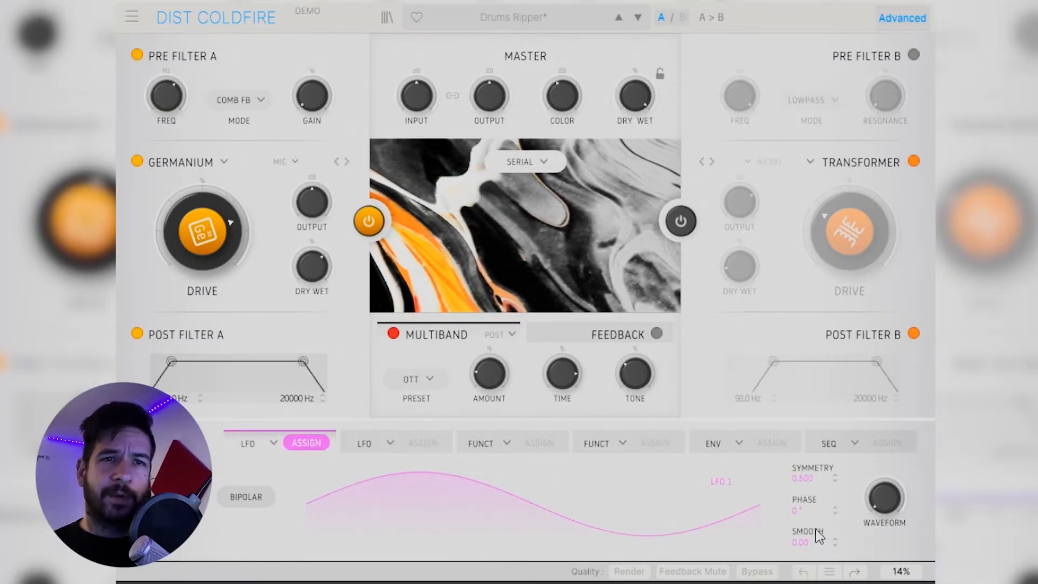
left_click_drag(884, 497, 884, 470)
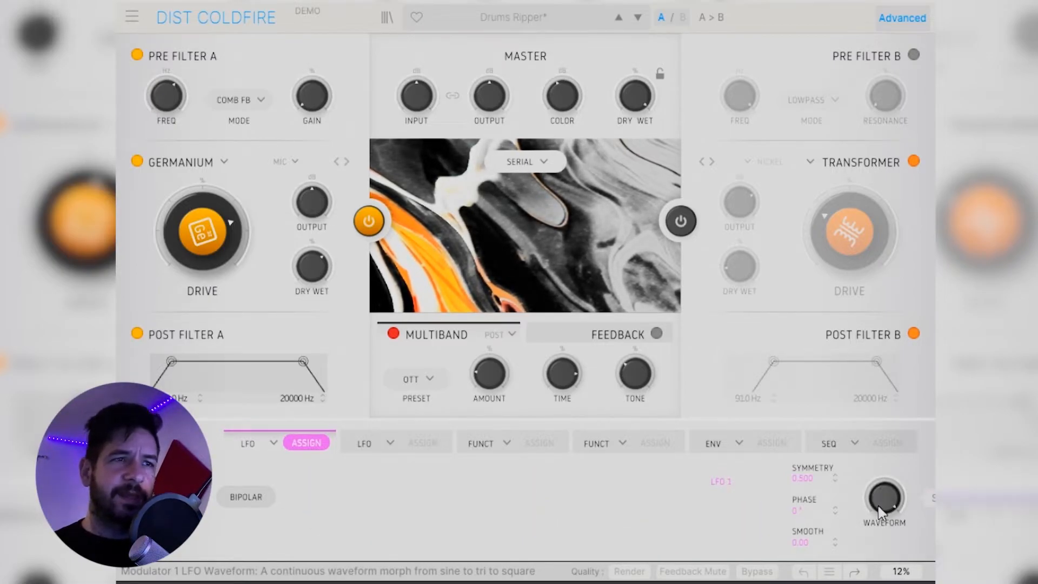
left_click(253, 498)
left_click(252, 500)
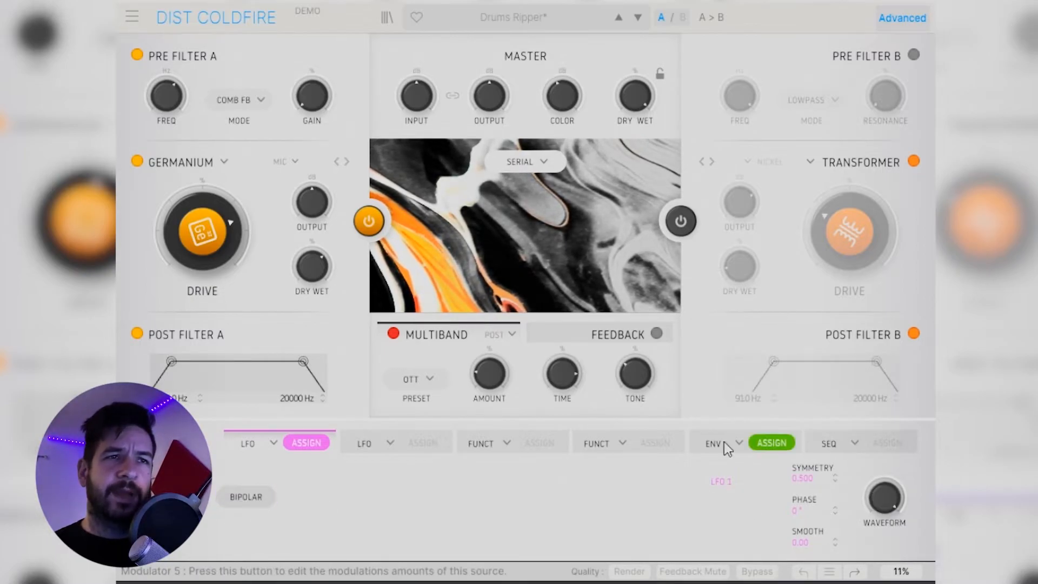
- Assign LFO 1 to Pre Filter A's comb frequency with an amount of 0.30 and lower the base frequency
left_click(314, 447)
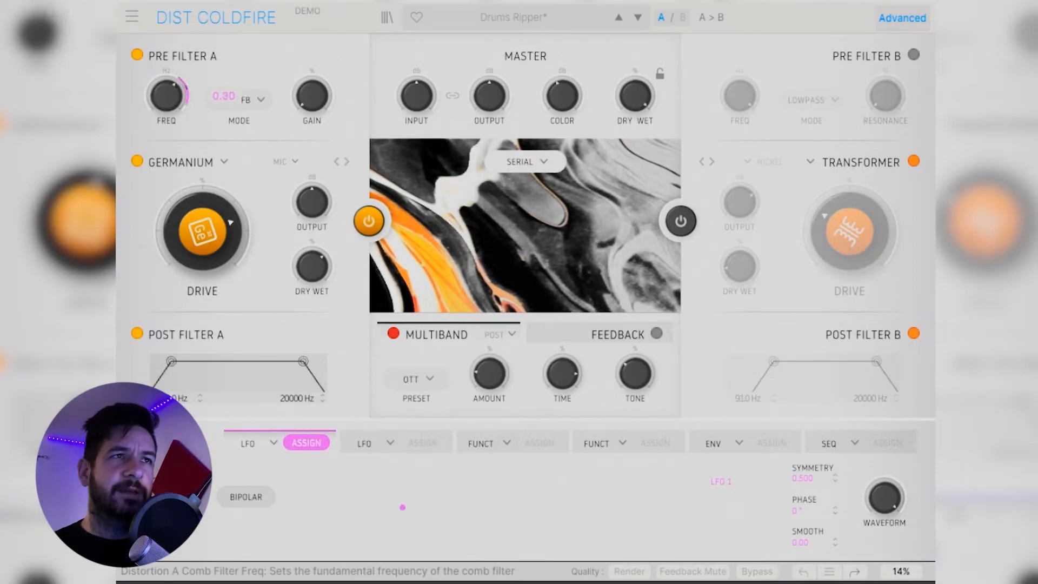
left_click_drag(178, 99, 168, 112)
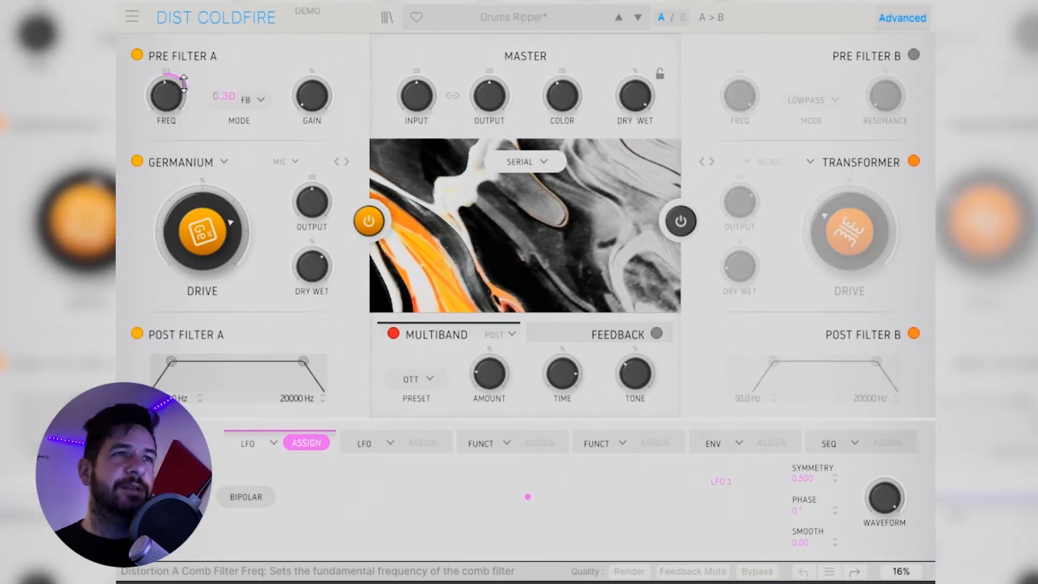
left_click(217, 474)
left_click(217, 474)
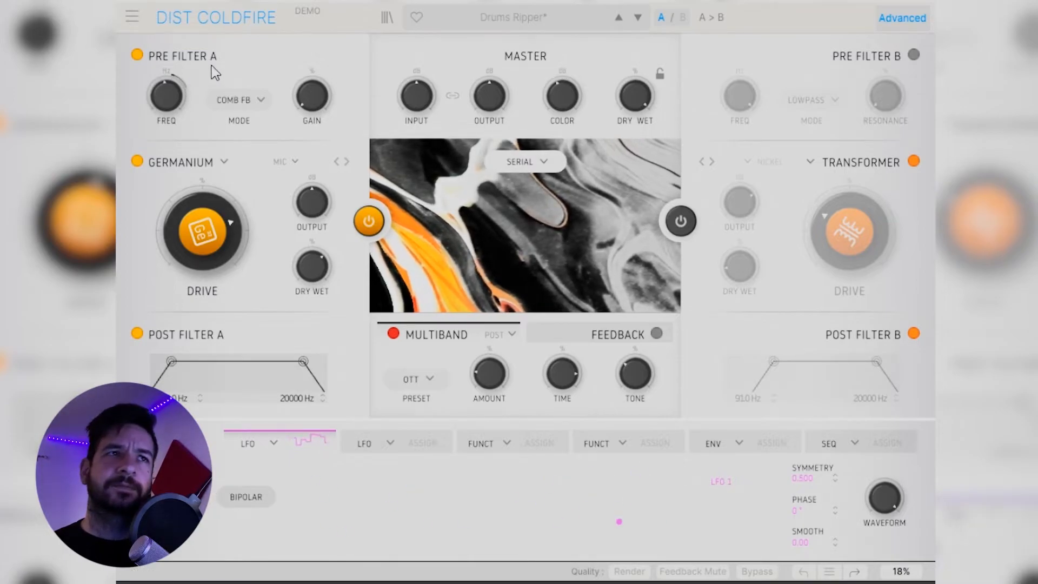
- Set Pre Filter A's comb gain to 86.4% with an adjusted frequency, and raise Post Filter A's high-pass cutoff
left_click_drag(312, 96, 312, 102)
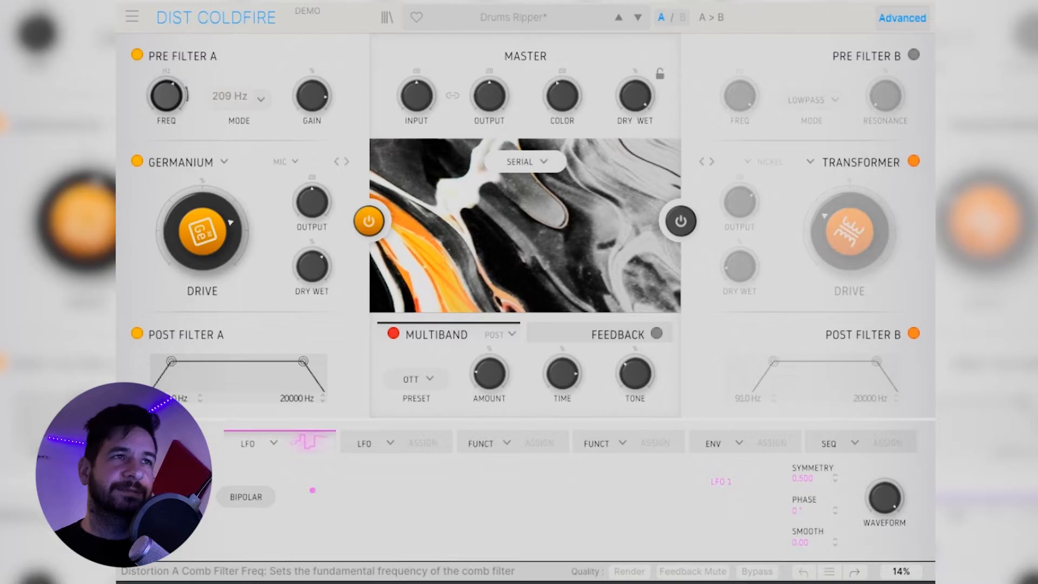
left_click_drag(167, 96, 215, 140)
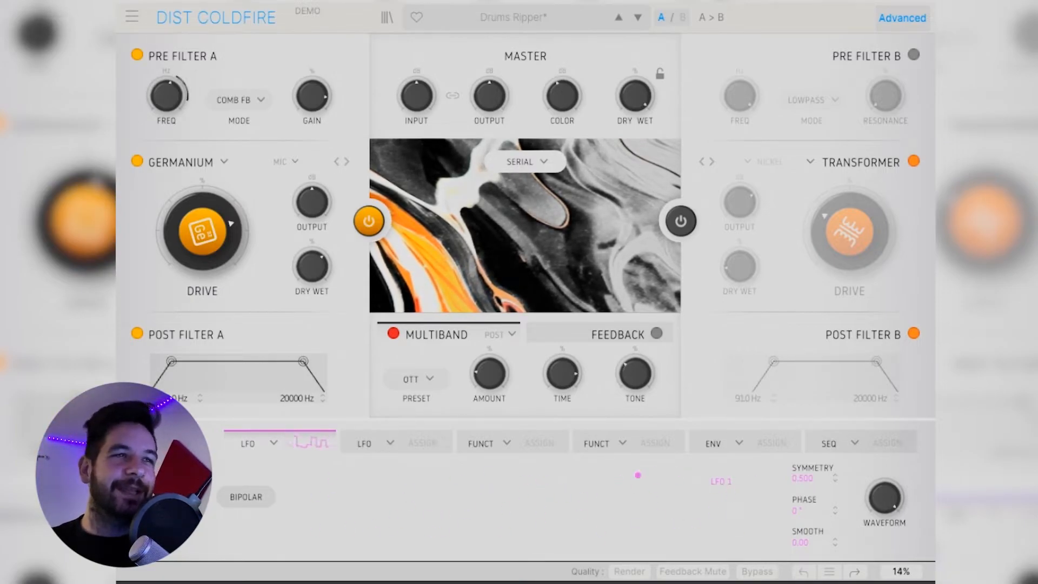
left_click_drag(170, 361, 206, 359)
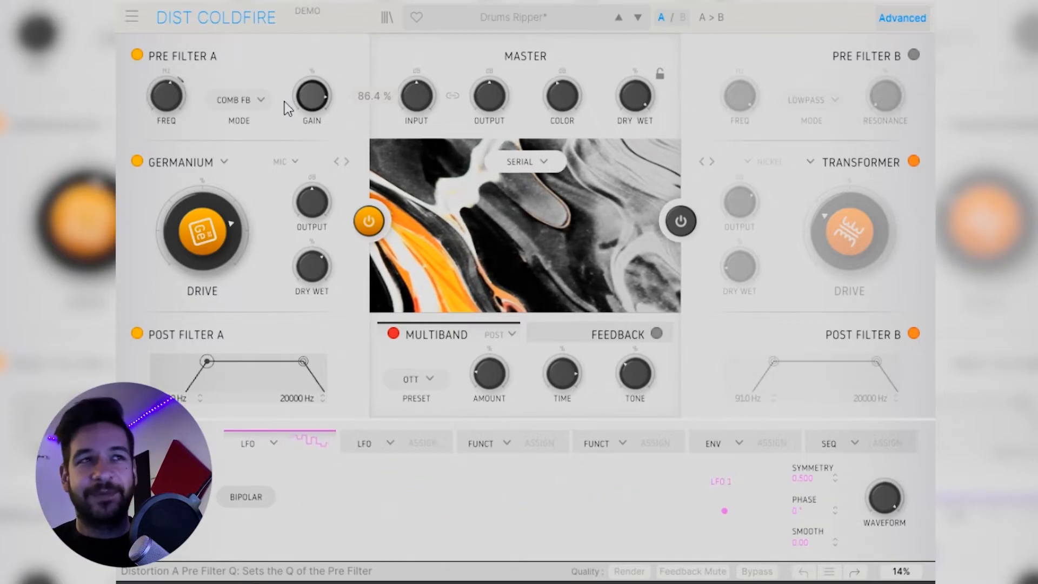
- Change Pre Filter A's mode to Bandpass, lower its frequency to about the middle, and reduce Germanium's drive to around half
left_click(241, 100)
left_click(257, 180)
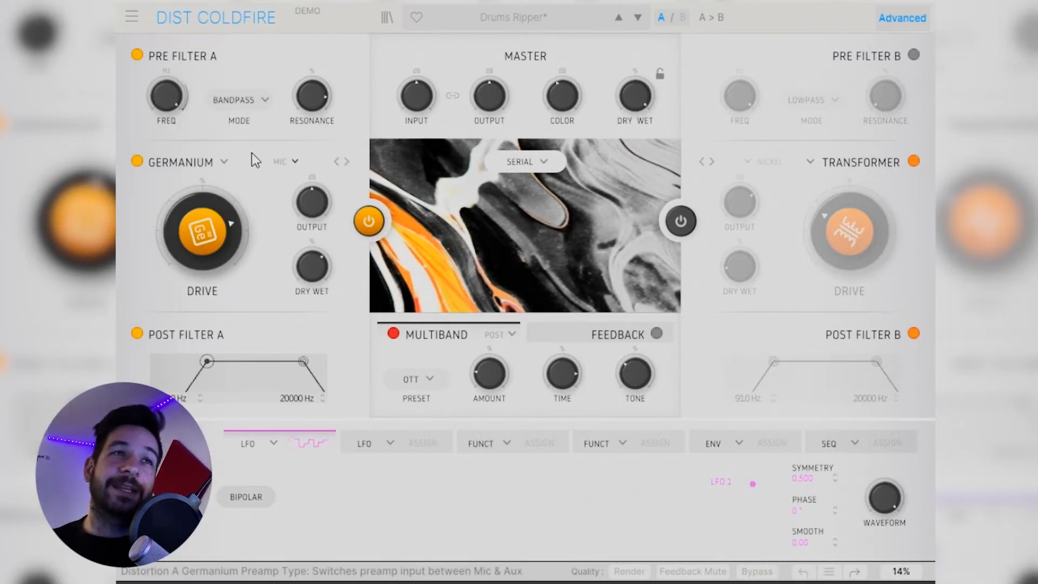
left_click_drag(166, 95, 166, 76)
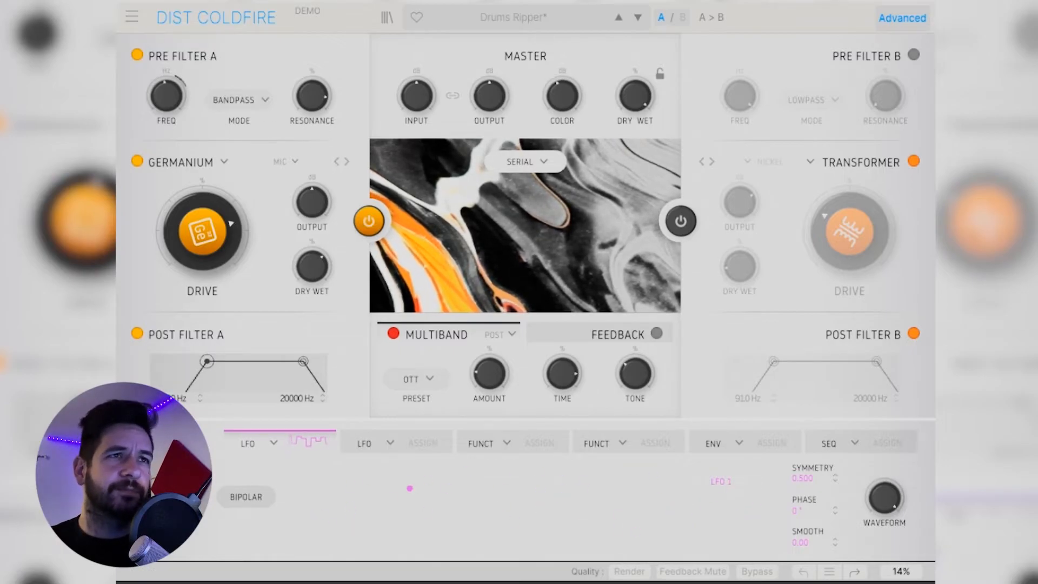
left_click_drag(203, 231, 203, 240)
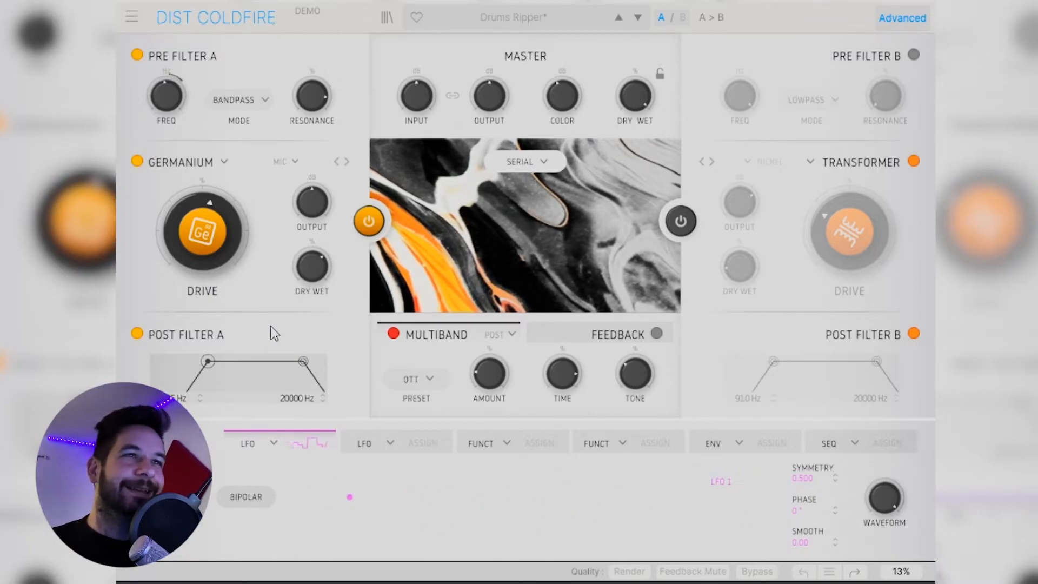
- Raise Post Filter A's high-pass cutoff to 346 Hz, and shift the band down with the low-pass cutoff at 4896 Hz
mouse_move(207, 360)
left_mouse_down()
mouse_move(189, 371)
mouse_move(220, 359)
left_mouse_up()
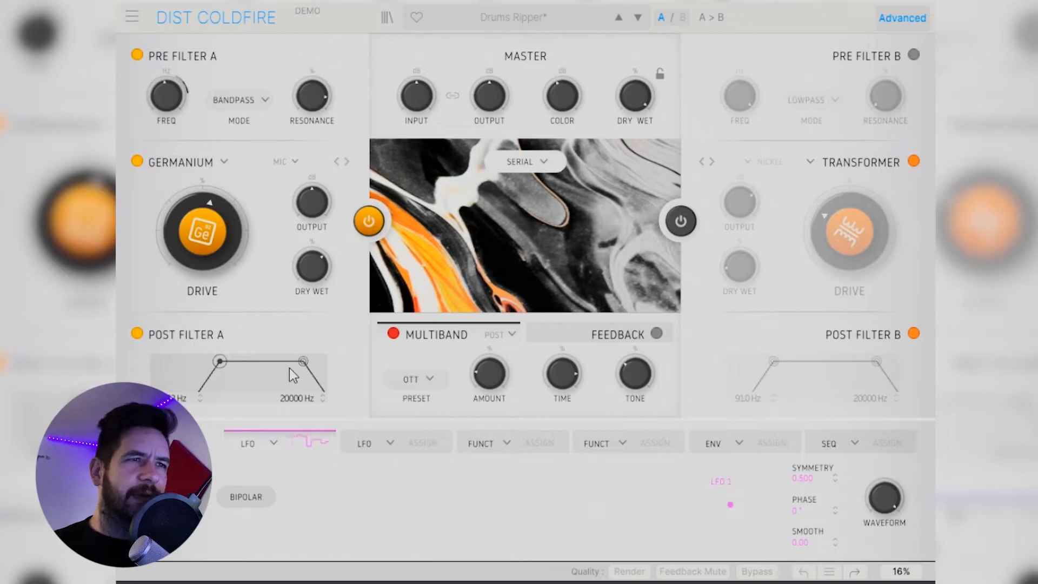
mouse_move(215, 369)
left_click_drag(215, 372, 221, 373)
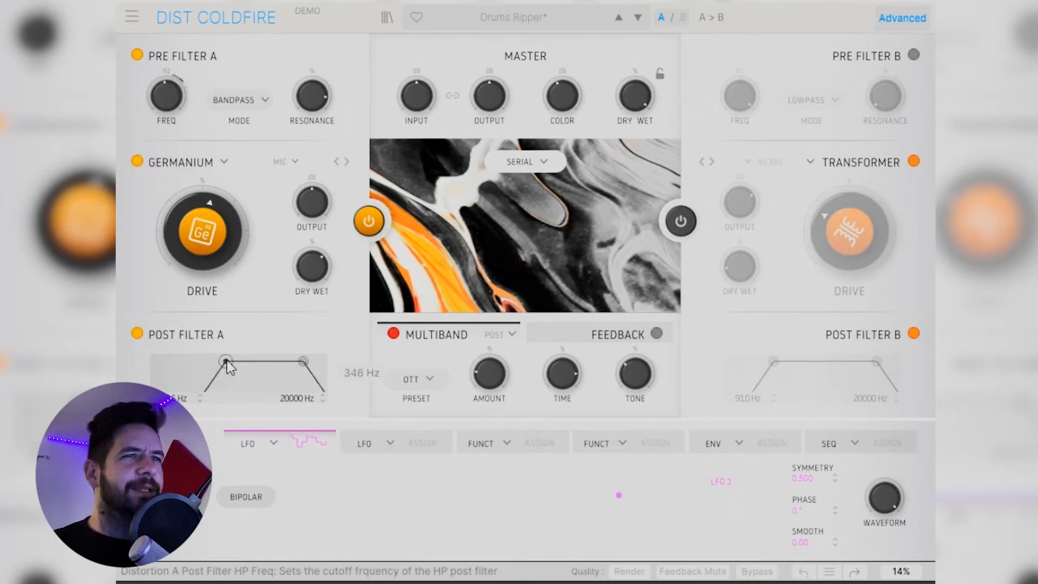
mouse_move(227, 367)
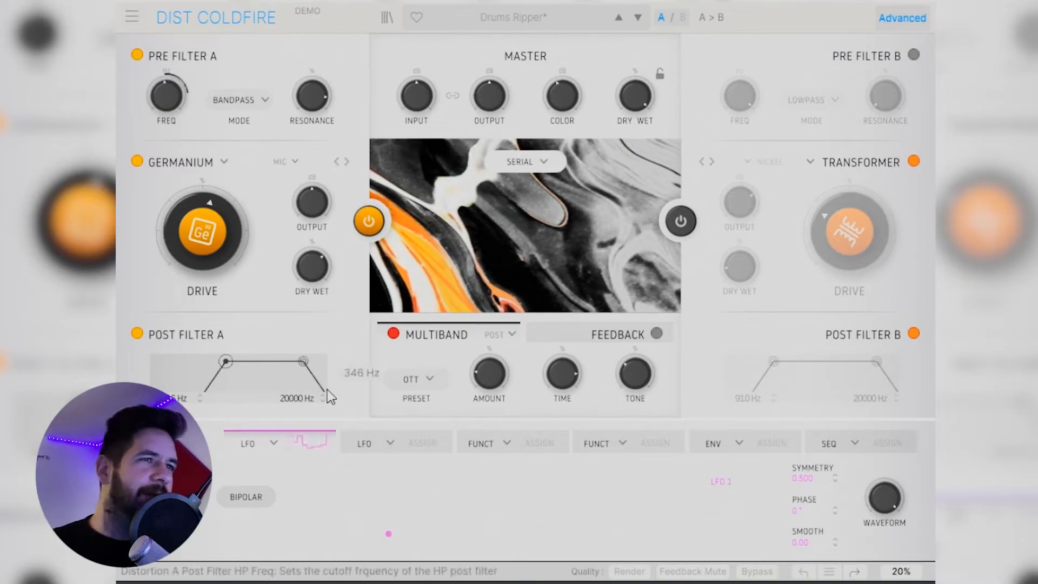
left_click_drag(227, 367, 228, 352)
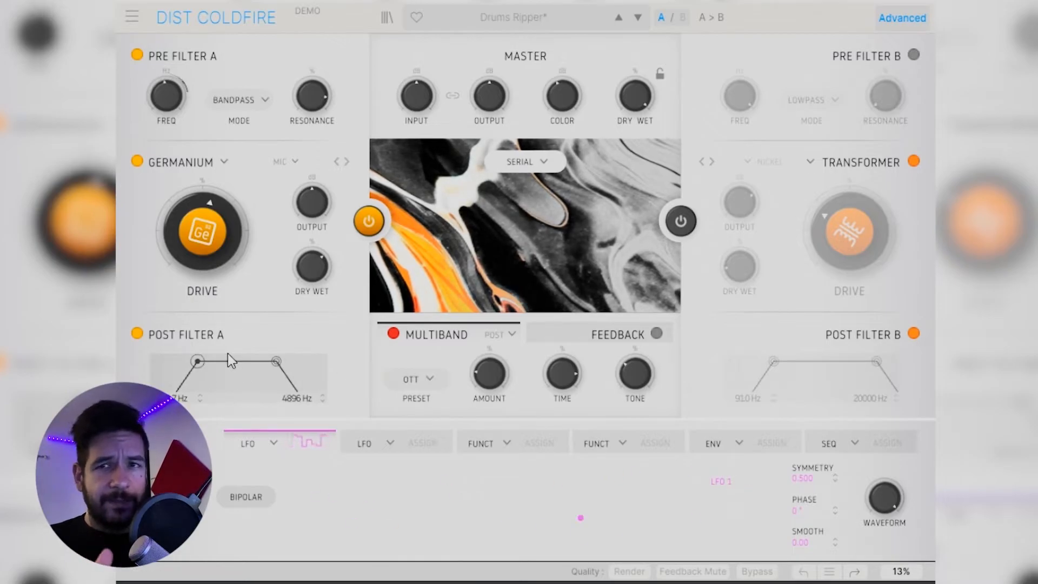
- Compare the sound with the Multiband compressor bypassed and enabled
mouse_move(201, 363)
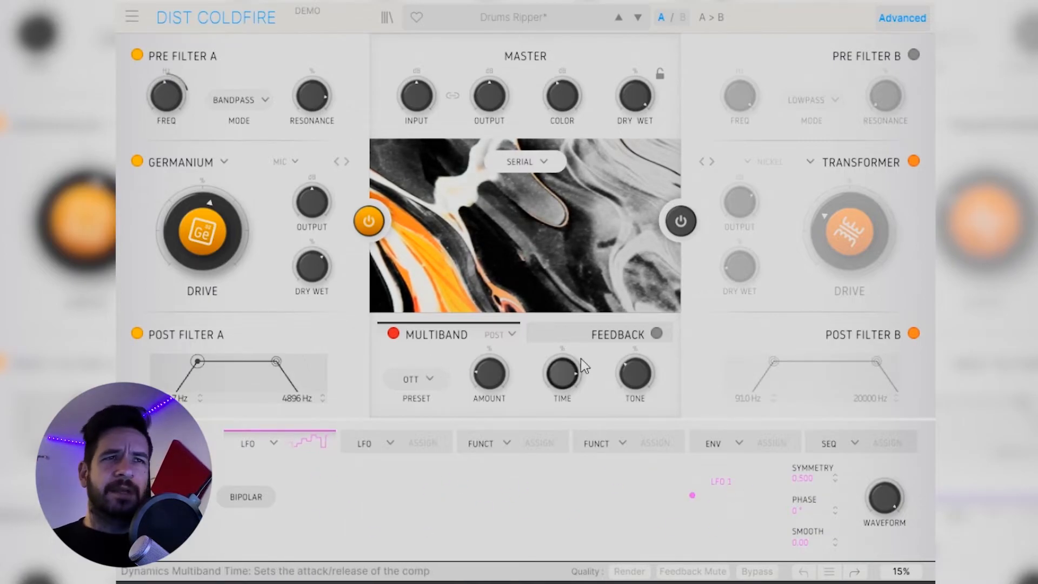
left_click(394, 334)
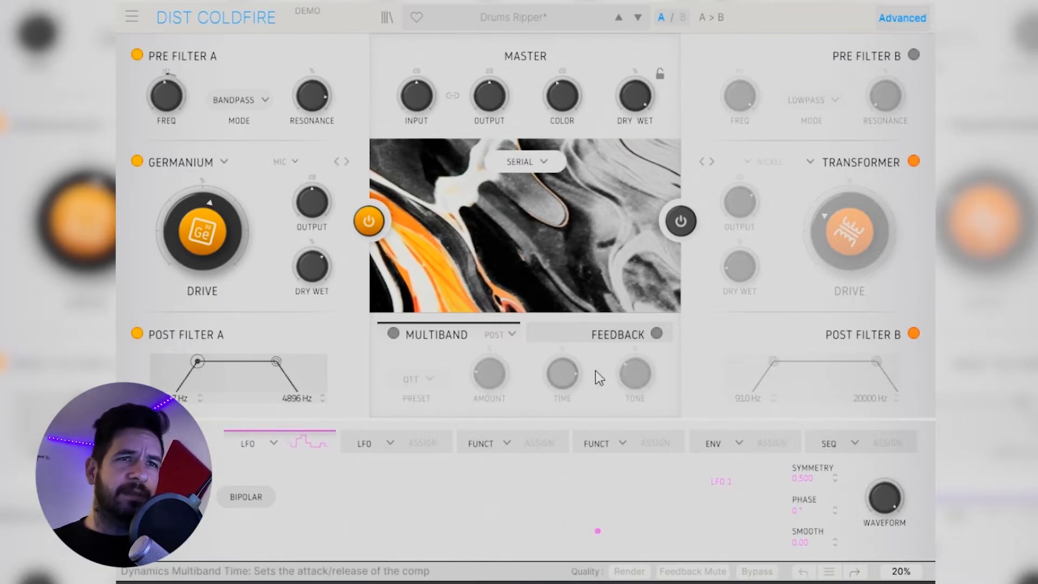
left_click(394, 334)
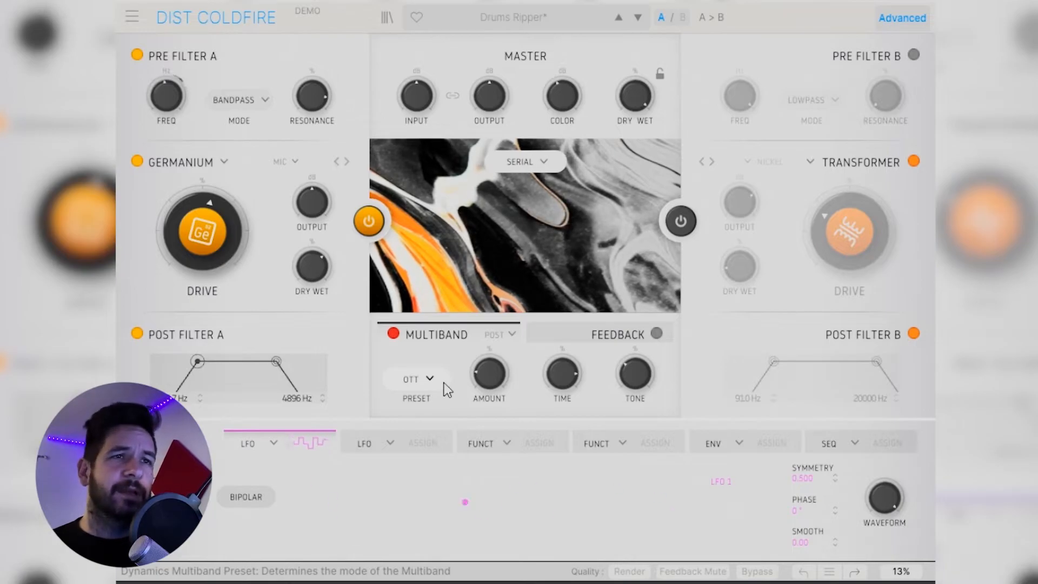
- Try the Bass Cntrl and High Cntrl presets on the Multiband compressor, lowering its amount
left_click(428, 381)
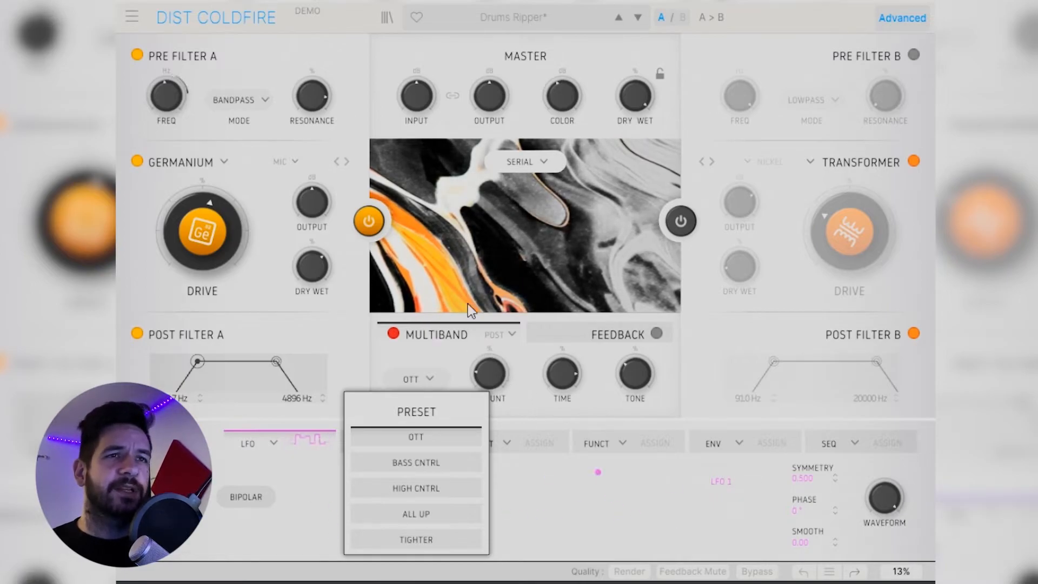
left_click(496, 380)
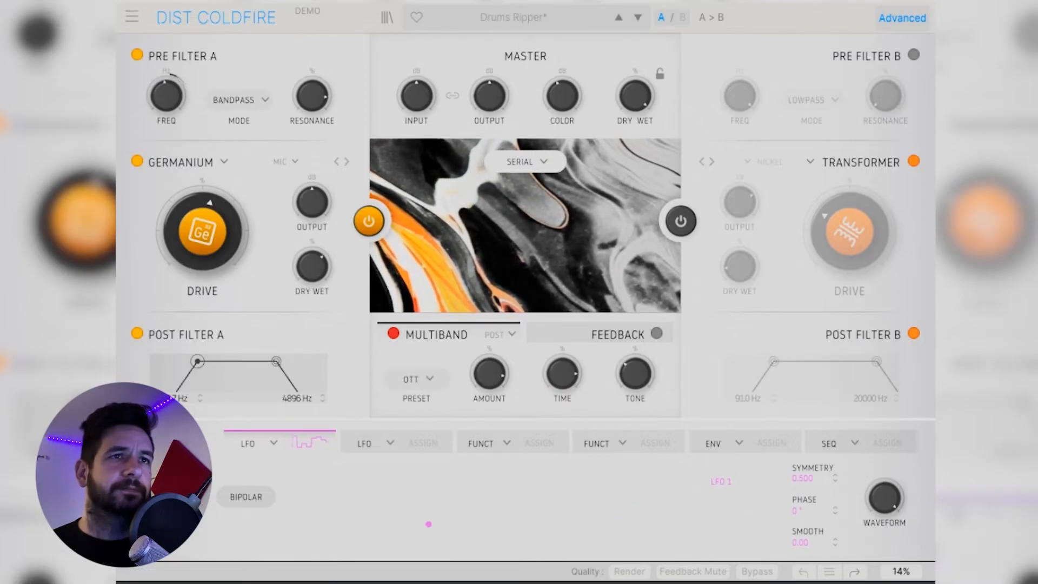
mouse_move(510, 364)
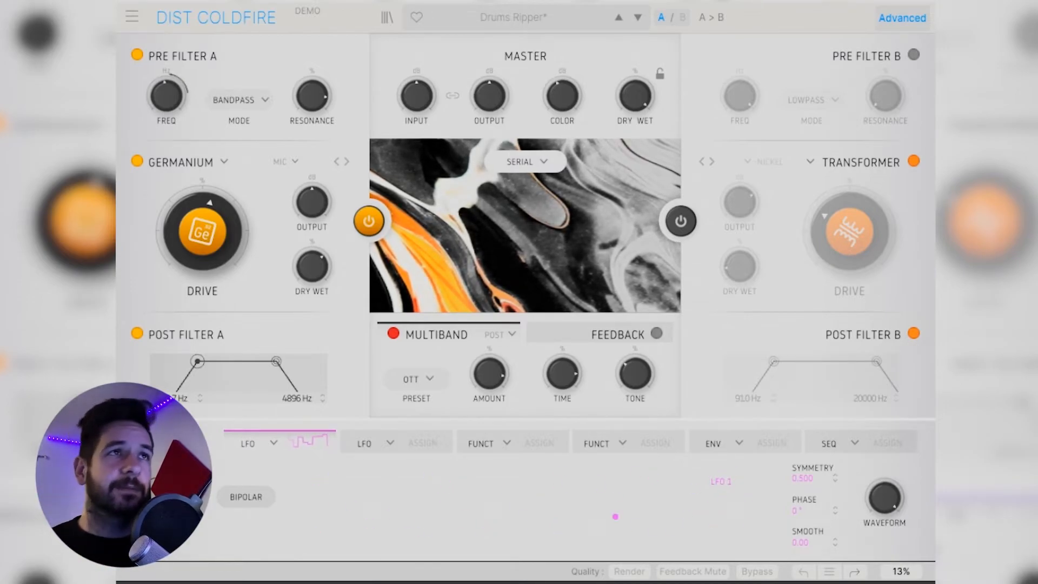
left_click(418, 379)
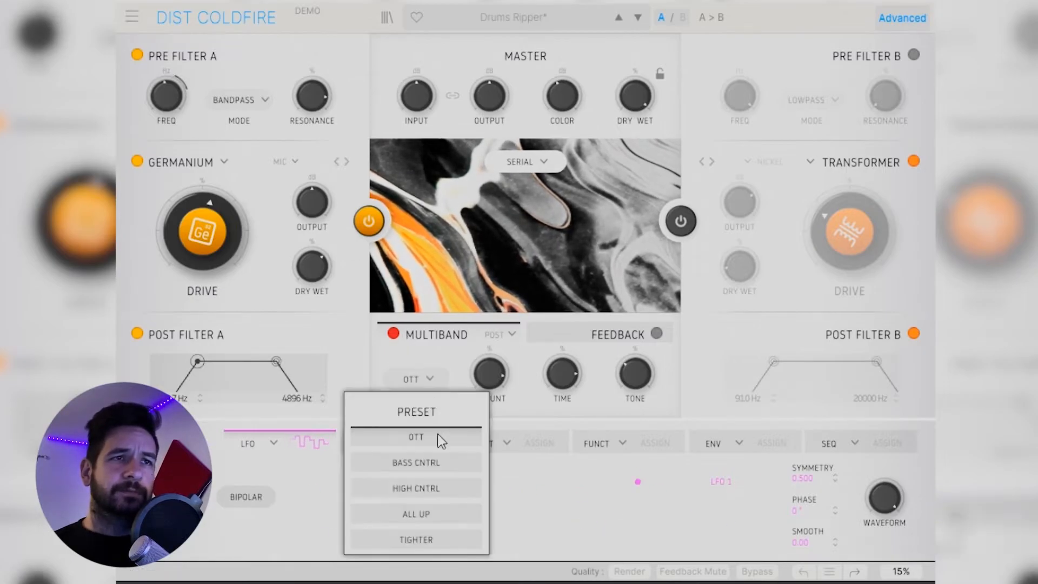
left_click(445, 465)
left_click(440, 380)
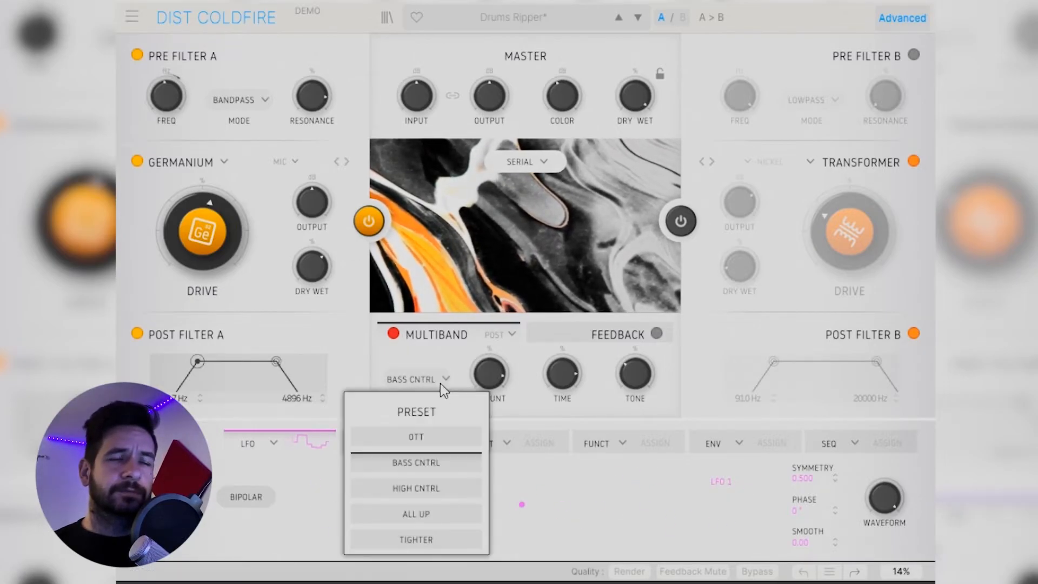
left_click(448, 482)
left_click_drag(489, 373, 489, 410)
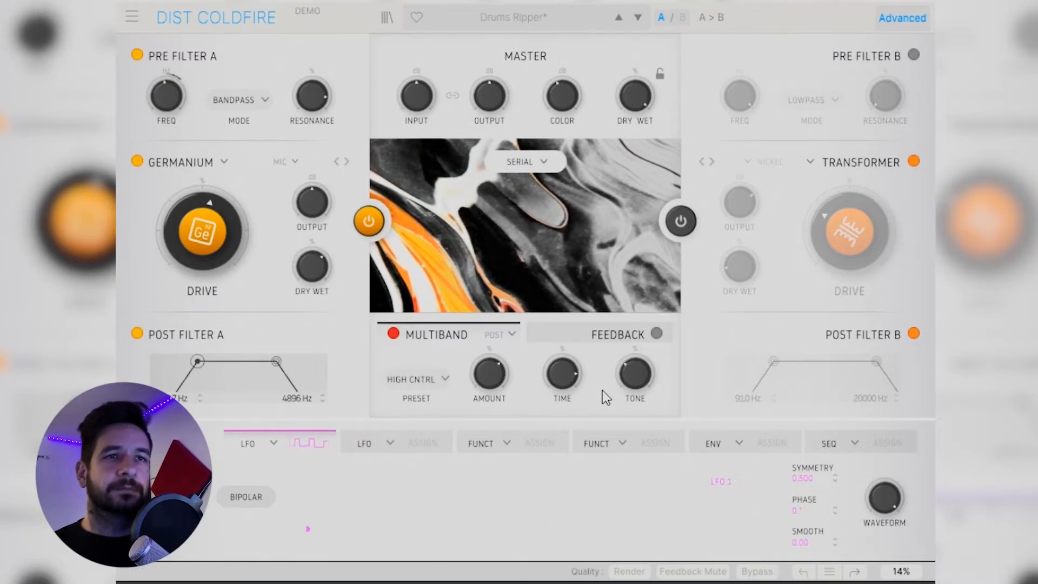
- Try the All Up preset, and set the Multiband compressor to Tighter with its amount slightly below half
left_click(448, 379)
left_click(432, 499)
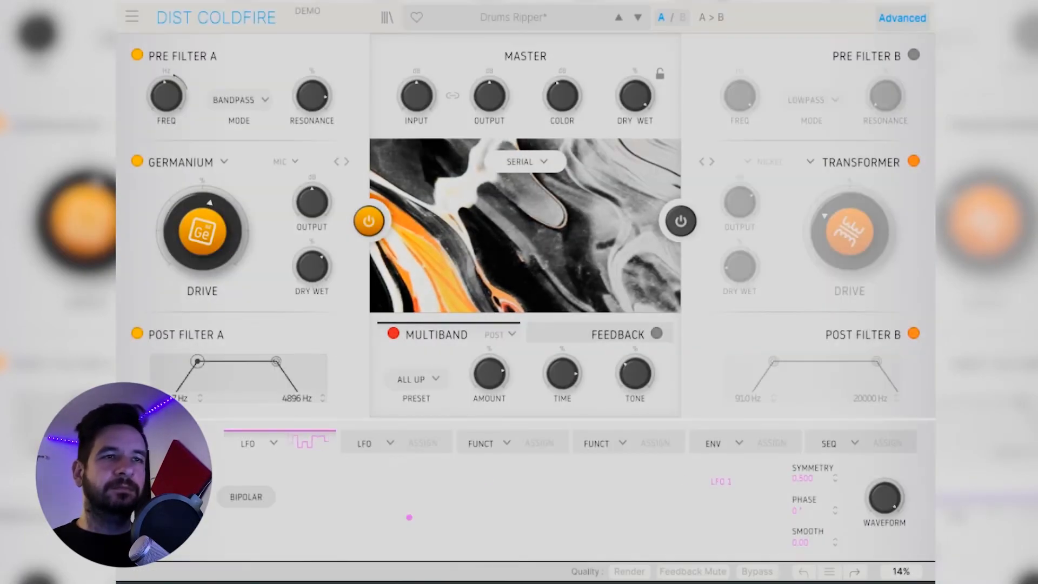
left_click(429, 381)
left_click(456, 545)
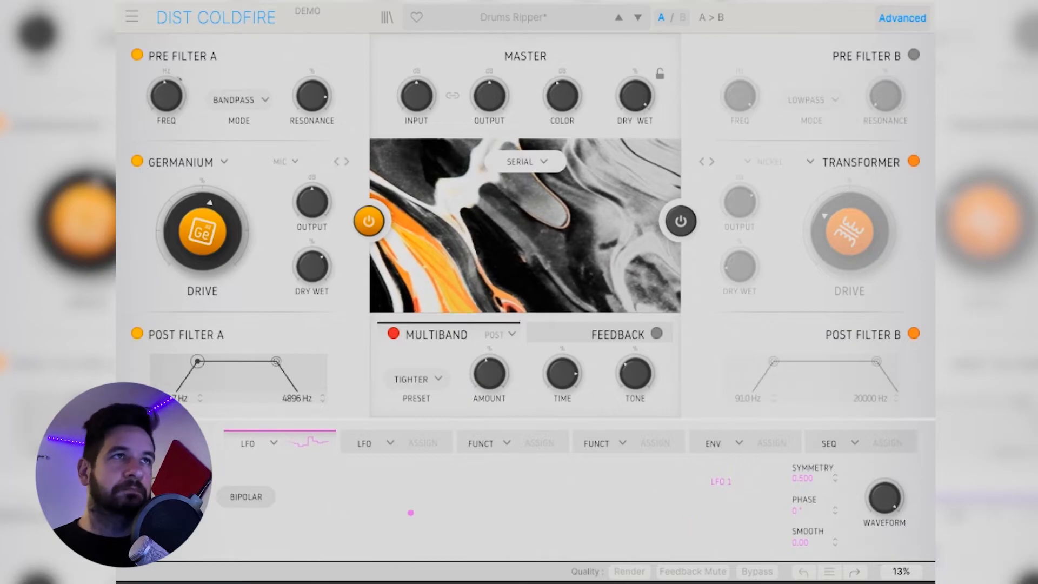
mouse_move(584, 287)
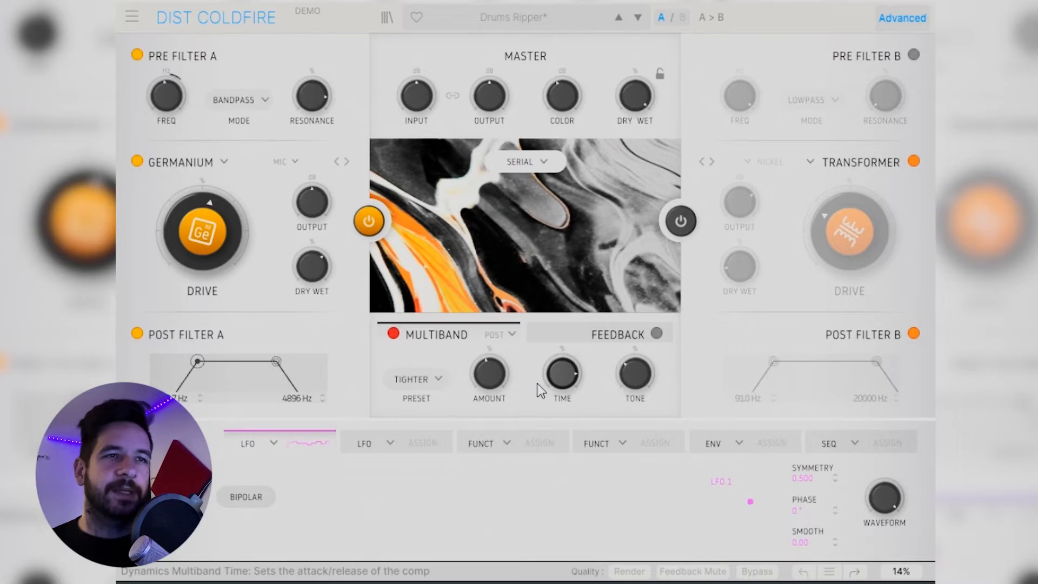
mouse_move(541, 390)
- Turn on the Feedback section and raise its level past the middle
left_click(619, 334)
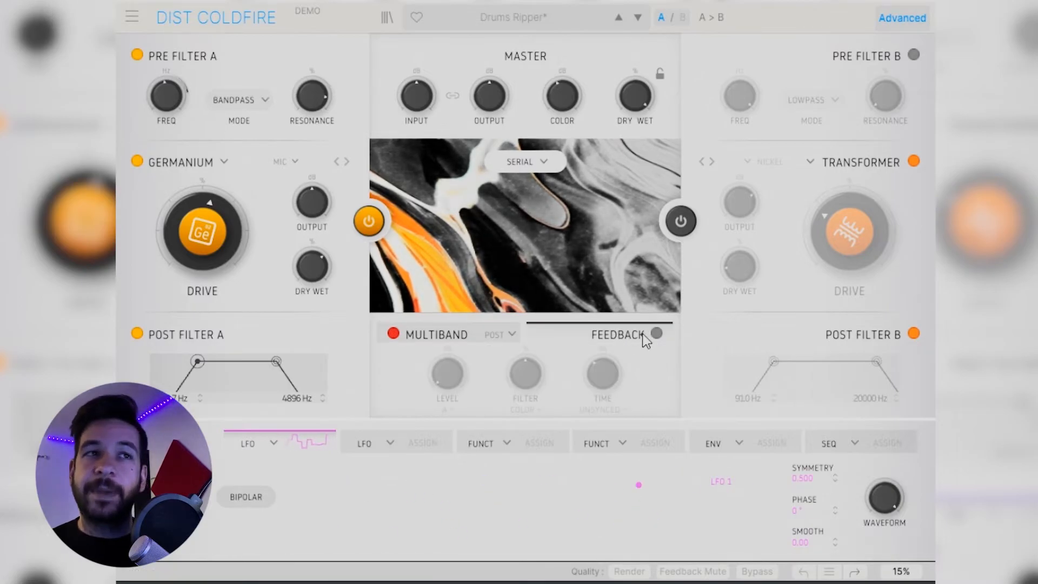
left_click(656, 331)
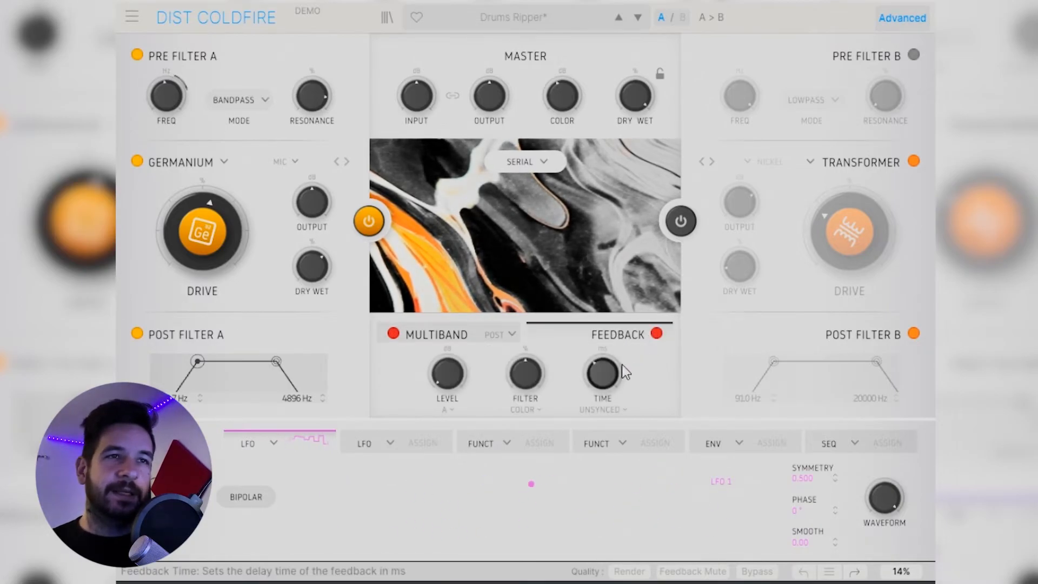
mouse_move(595, 362)
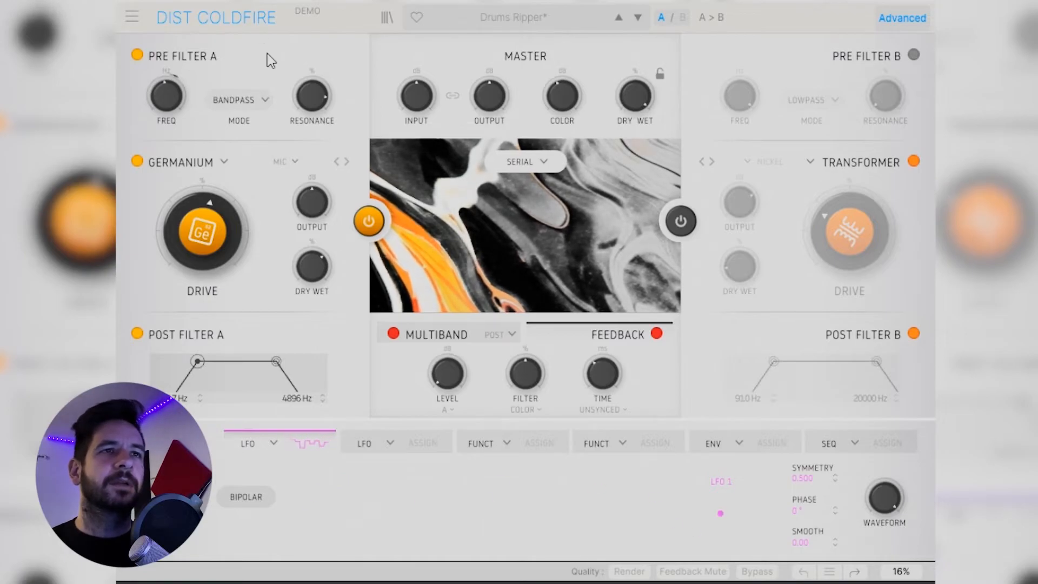
mouse_move(447, 373)
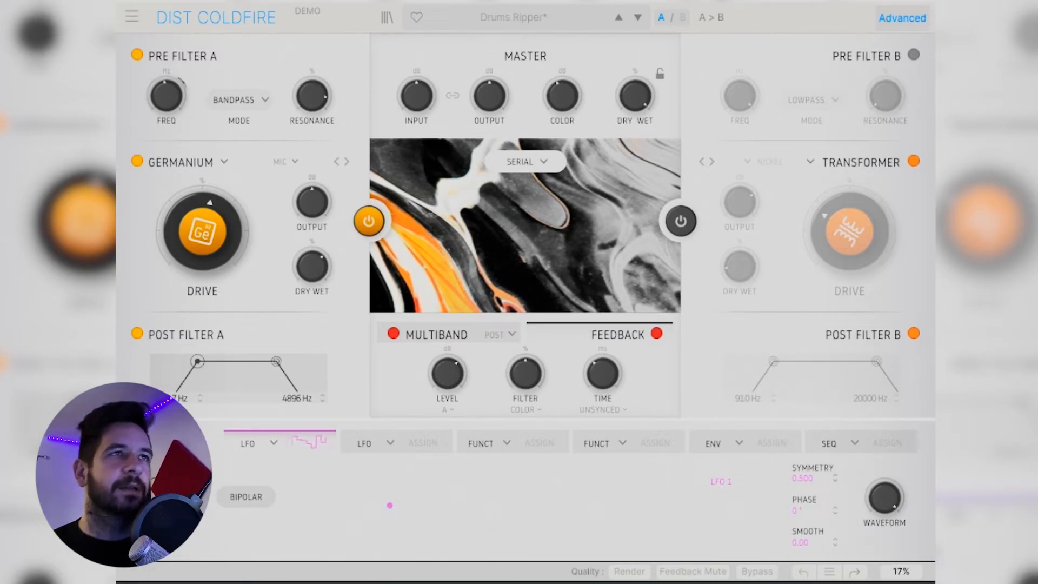
- Switch the feedback time to Synced at 1/8 with a higher level and filter amount, and turn Feedback off
left_click(618, 412)
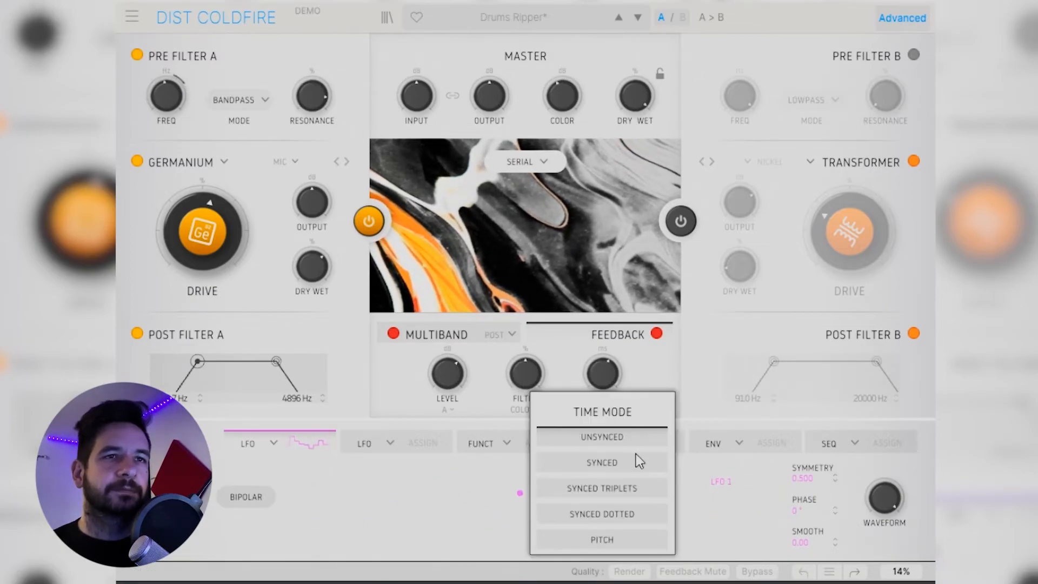
left_click(639, 466)
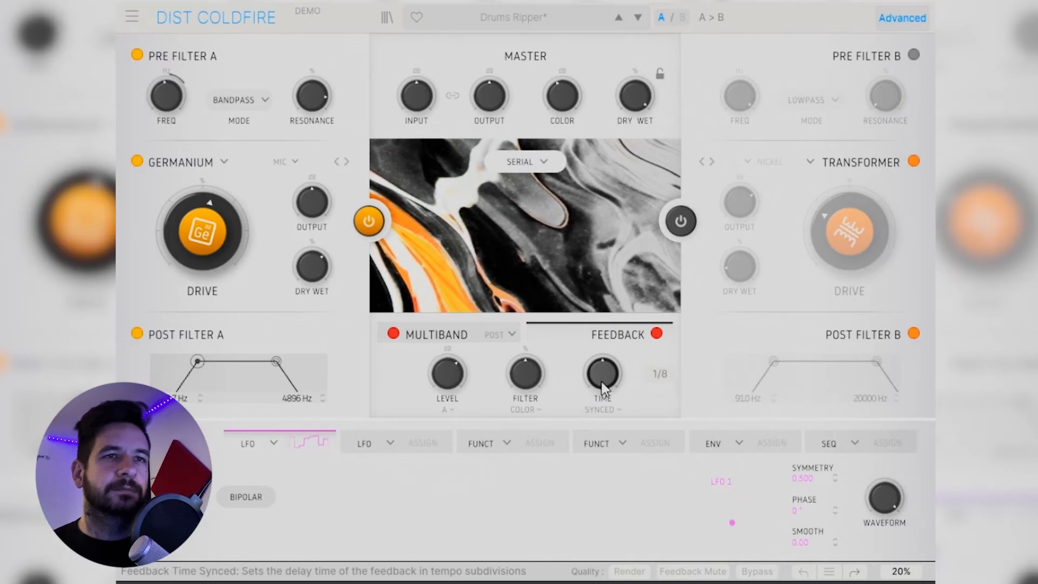
left_click_drag(601, 373, 601, 369)
left_click_drag(459, 388, 459, 384)
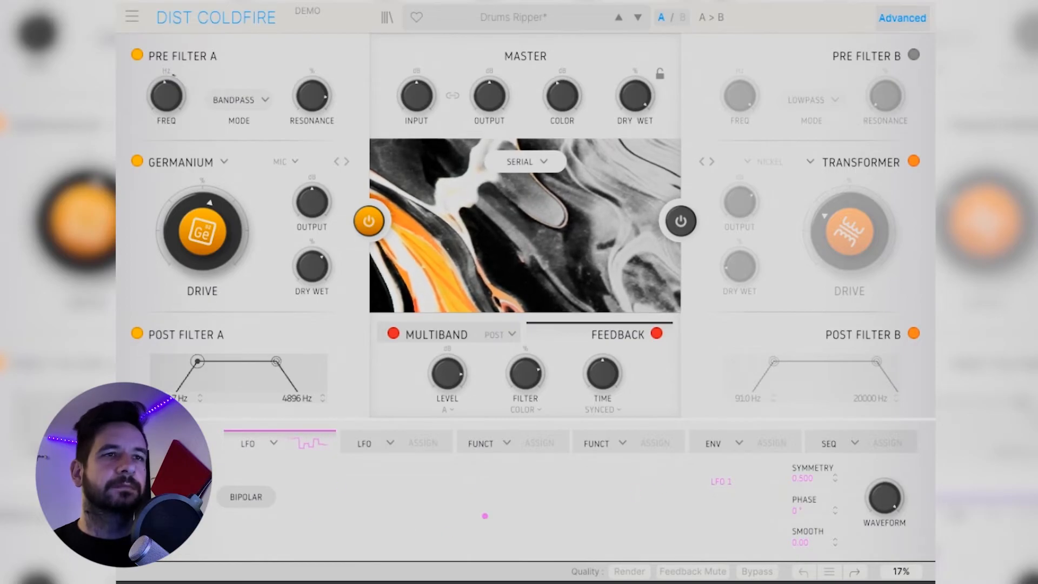
left_click(656, 334)
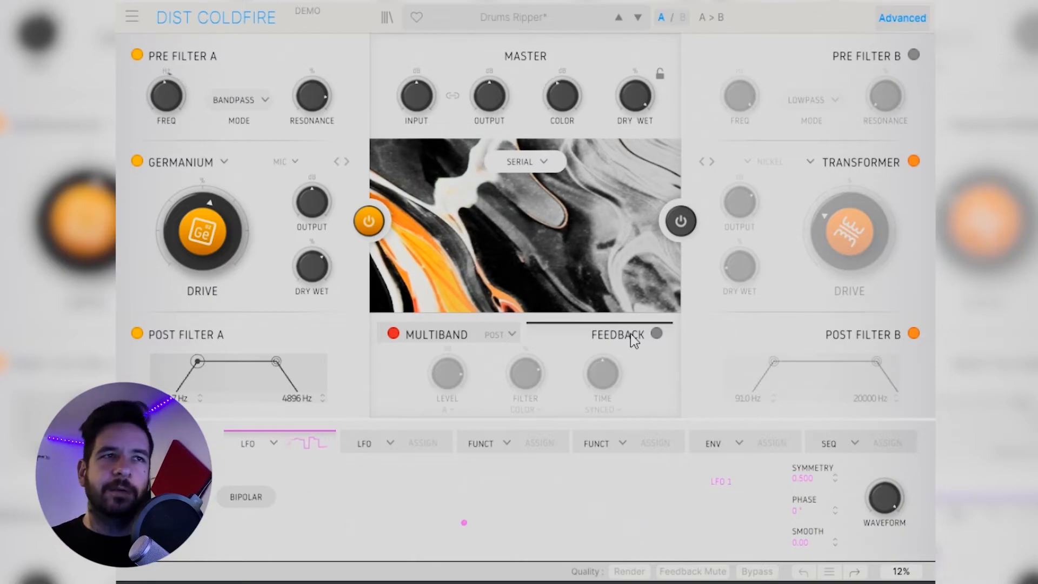
- Raise the ninth step of the sequencer in the last modulation slot, and set its Random to 32.8%
left_click(828, 444)
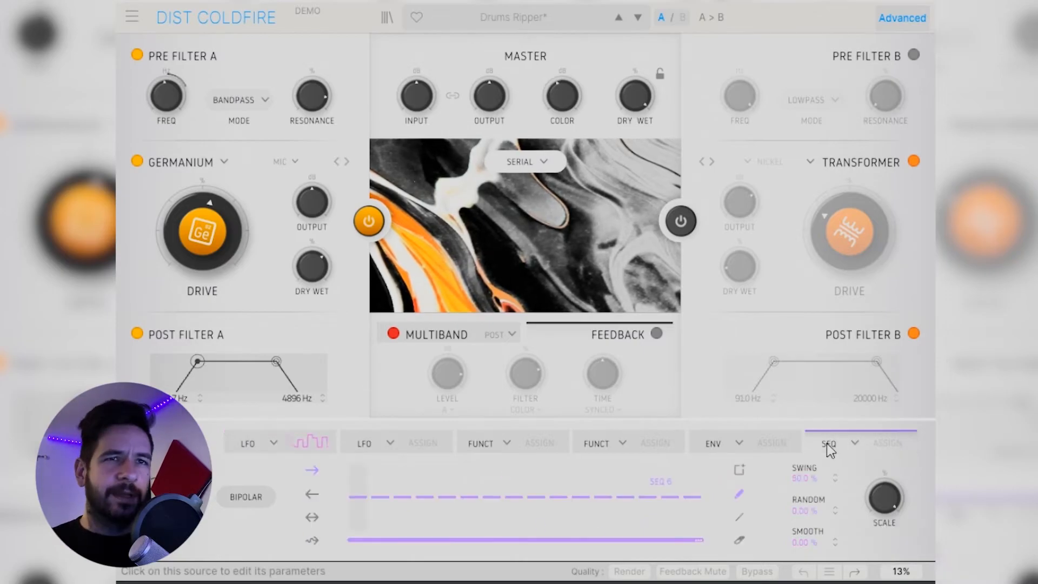
left_click(537, 494)
left_click_drag(538, 495, 543, 477)
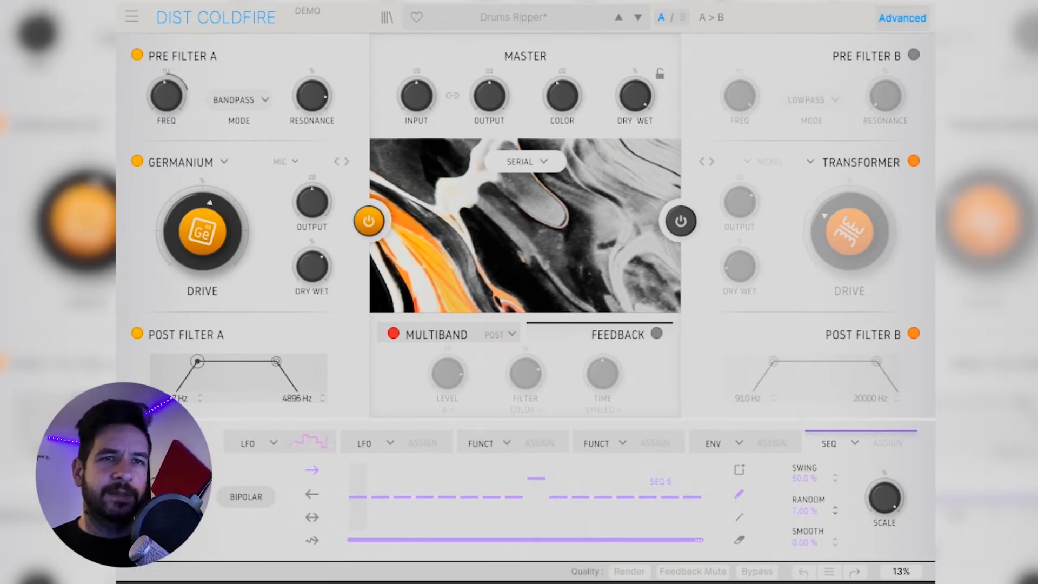
left_click_drag(805, 510, 847, 504)
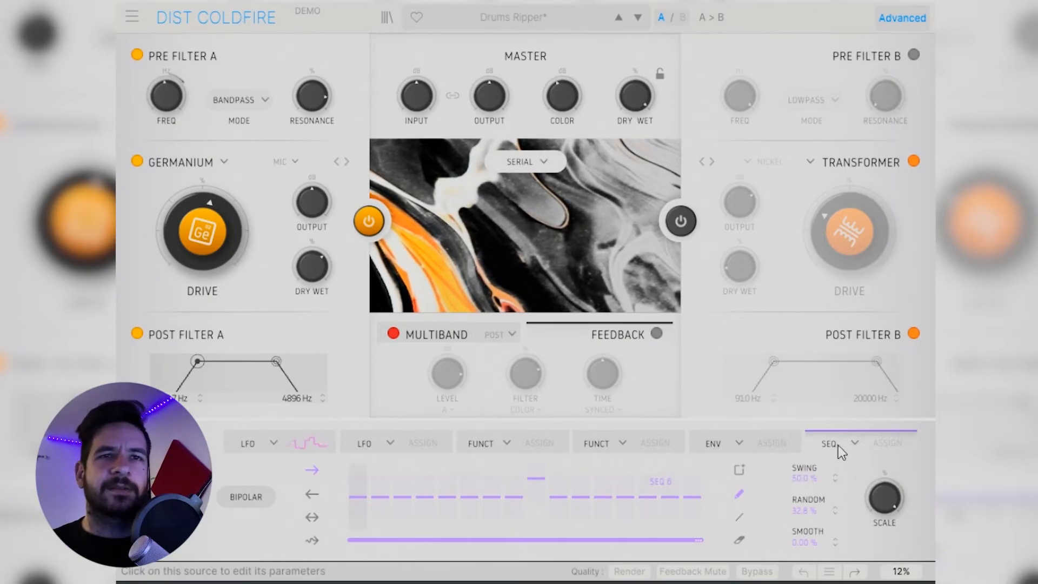
- Remove the first LFO's modulation from Pre Filter A's frequency
left_click(889, 443)
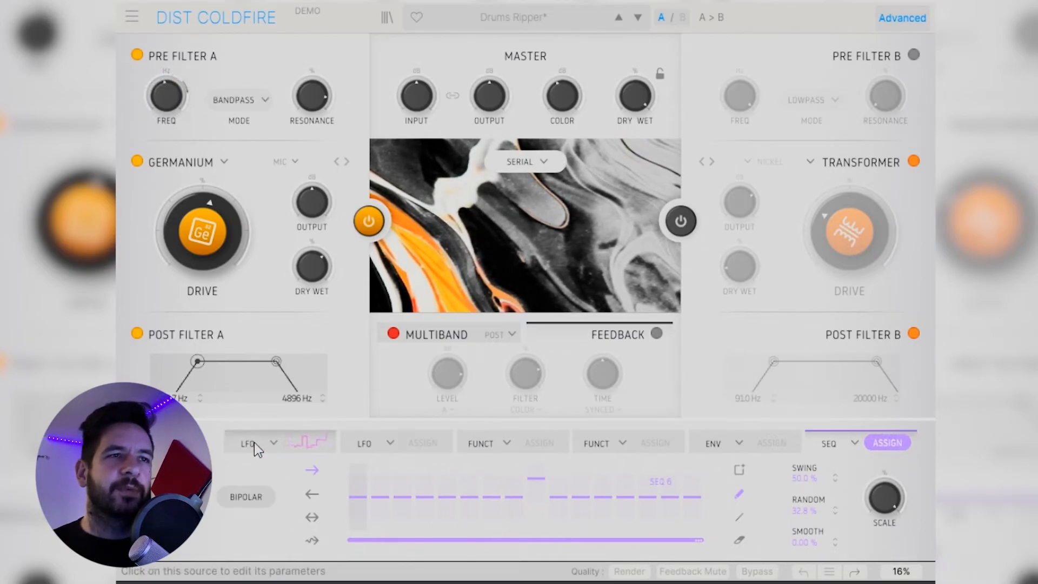
left_click(280, 445)
left_click(306, 442)
left_click_drag(166, 85, 166, 73)
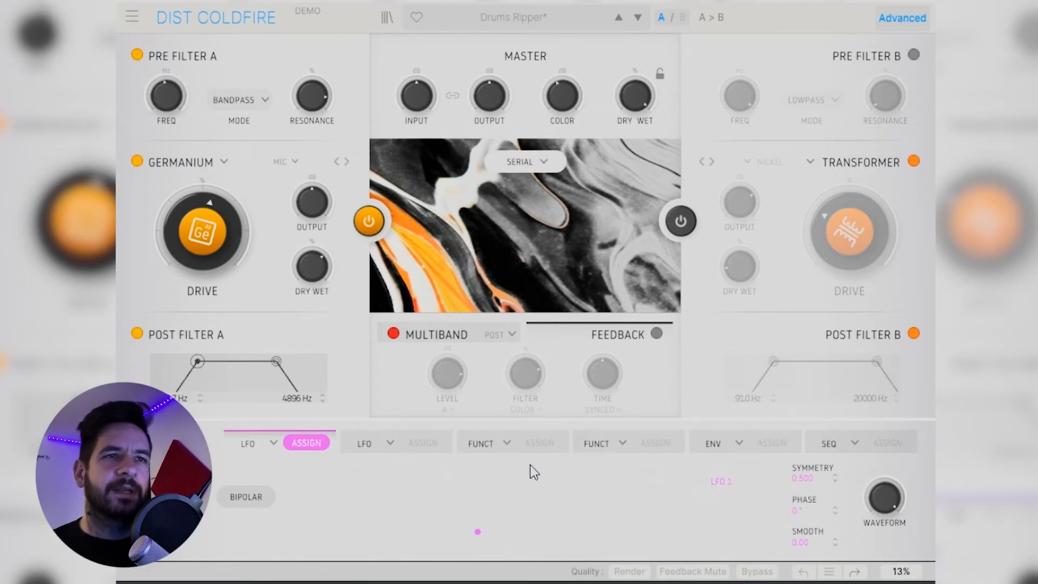
- Assign the step sequencer to modulate Pre Filter A's frequency upward
left_click(843, 444)
left_click(887, 442)
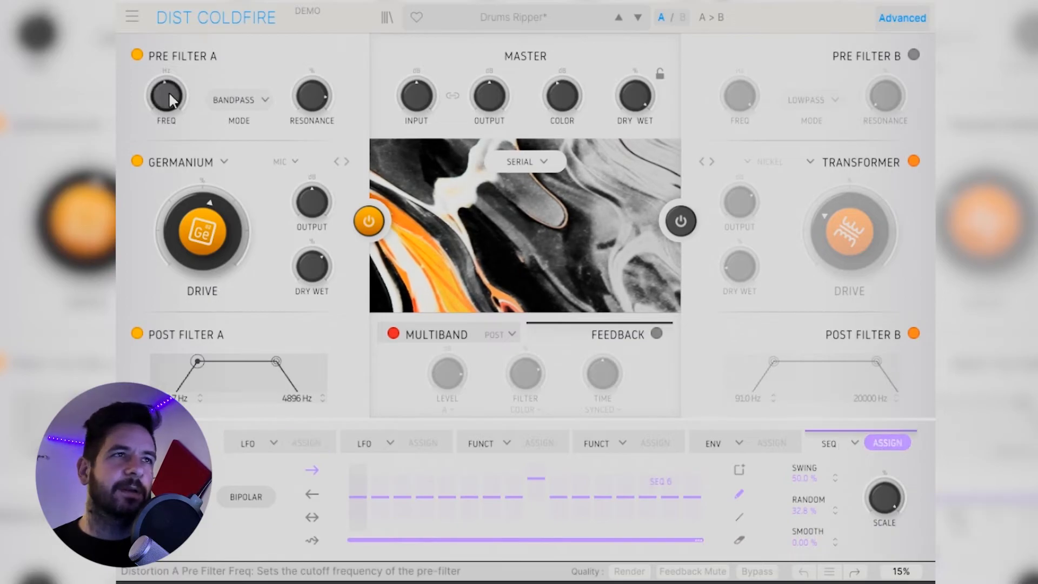
mouse_move(170, 77)
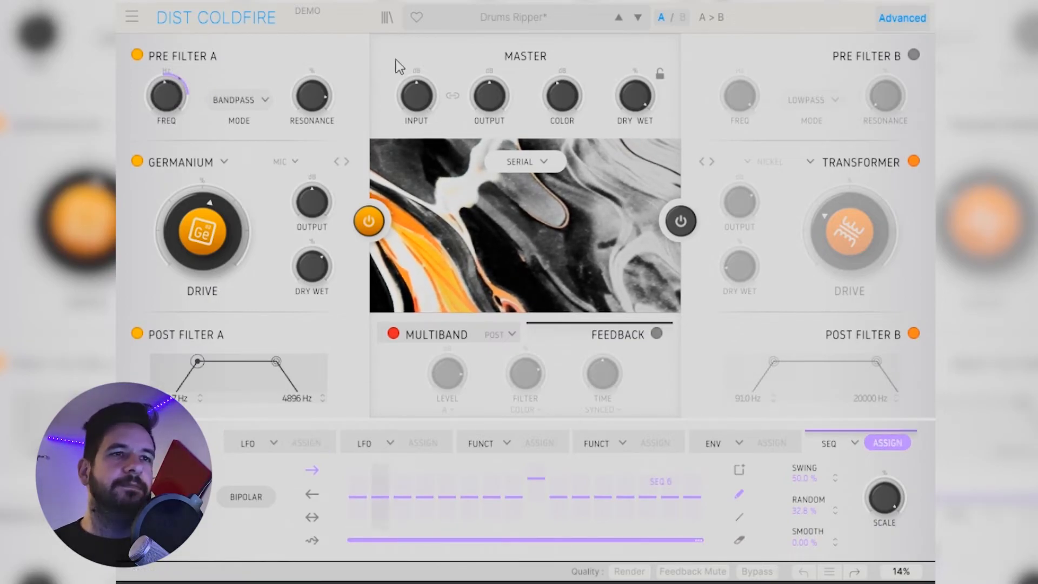
- Set the sequencer's Random to 100% and switch its rate mode to Sync
mouse_move(612, 508)
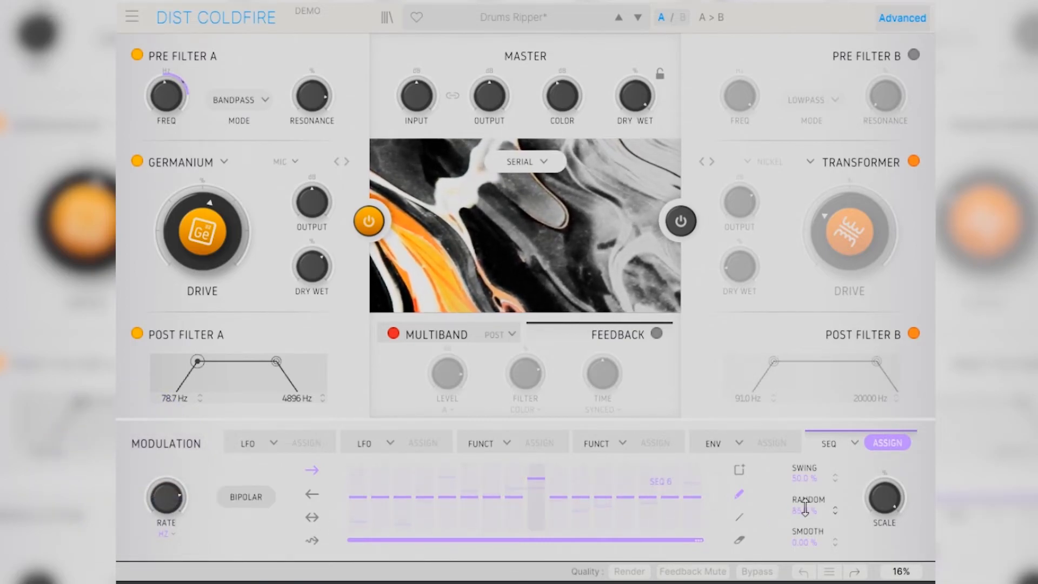
left_click_drag(804, 510, 804, 503)
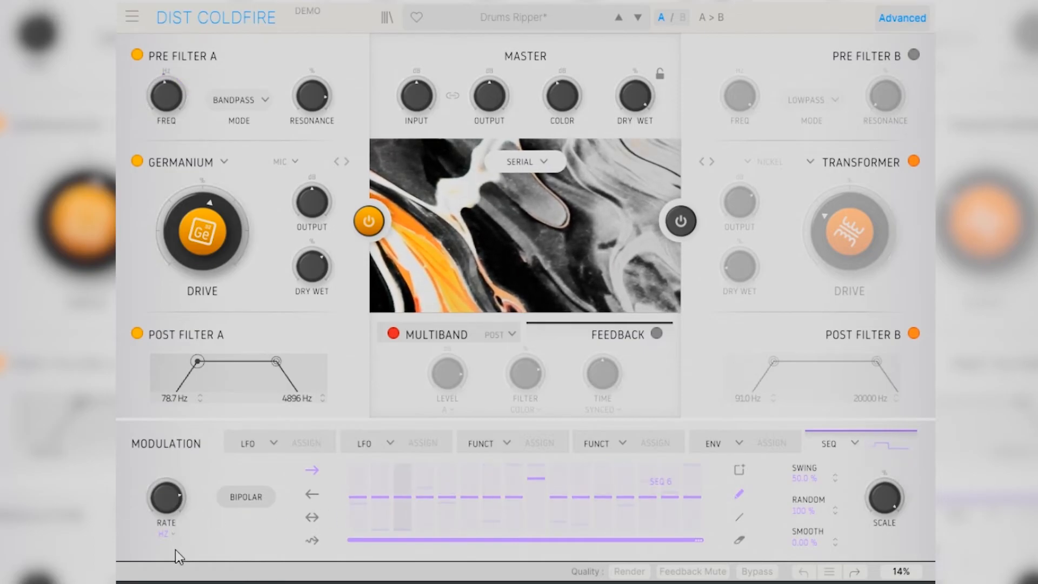
left_click(166, 534)
left_click(209, 455)
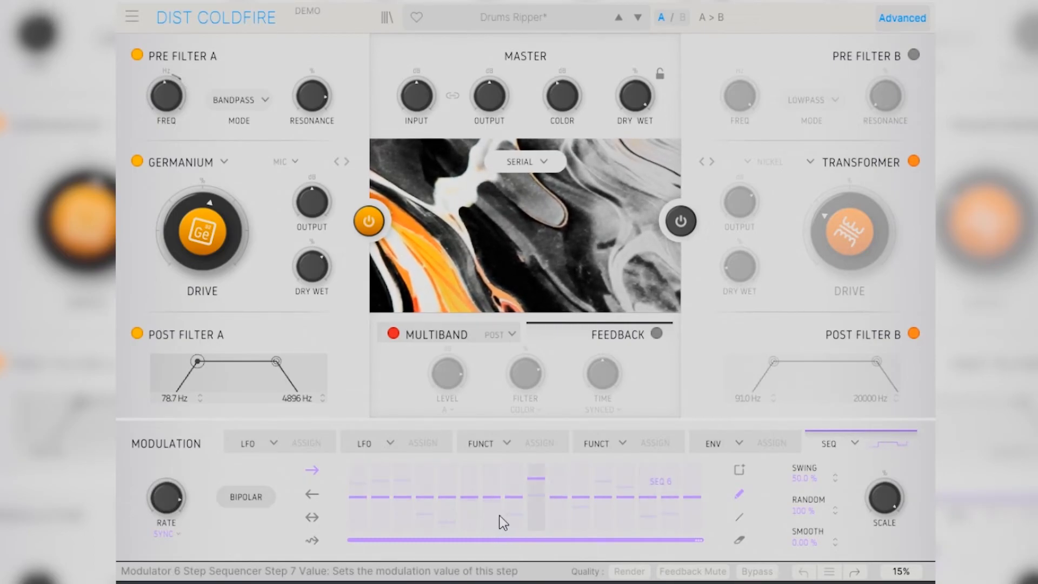
- Lower Pre Filter A's frequency and reduce Germanium's drive to about half
mouse_move(180, 104)
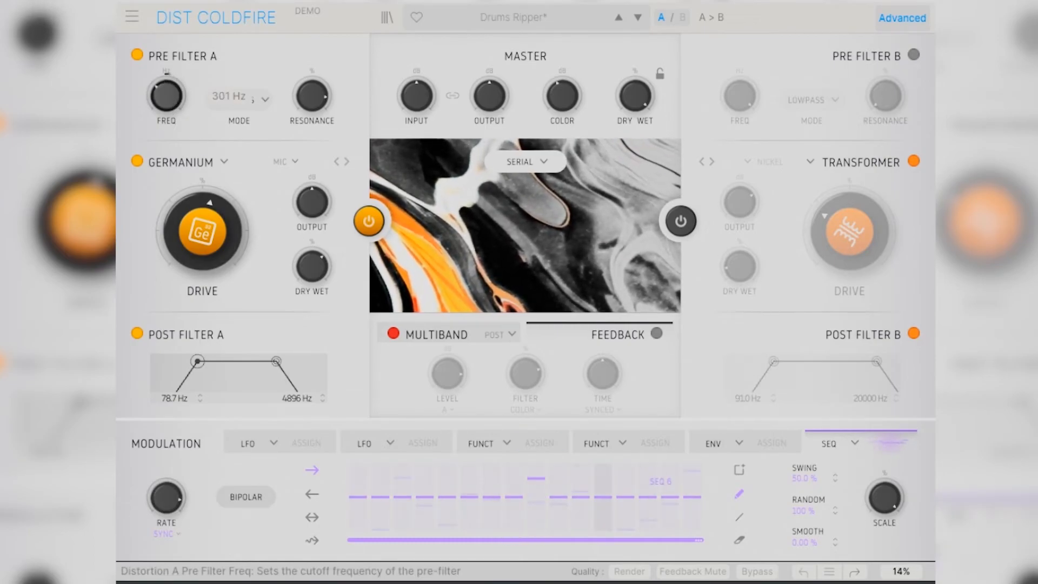
left_click_drag(222, 215, 221, 230)
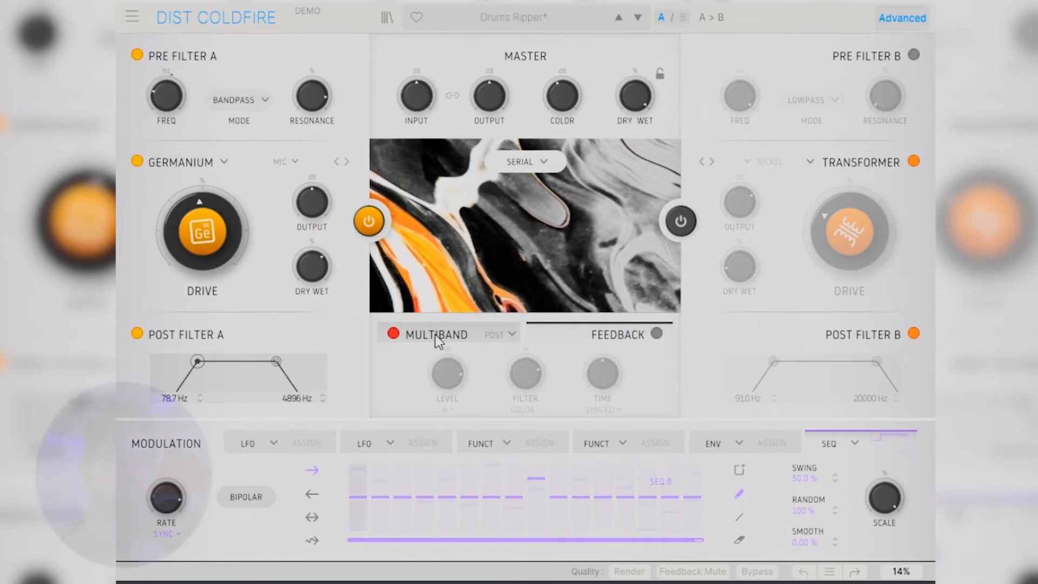
- Sweep the Multiband amount from 12.8% up to 68%, and try the OTT preset with the amount at 78.8%
left_click(475, 332)
mouse_move(497, 378)
left_mouse_down()
mouse_move(497, 363)
mouse_move(497, 392)
left_mouse_up()
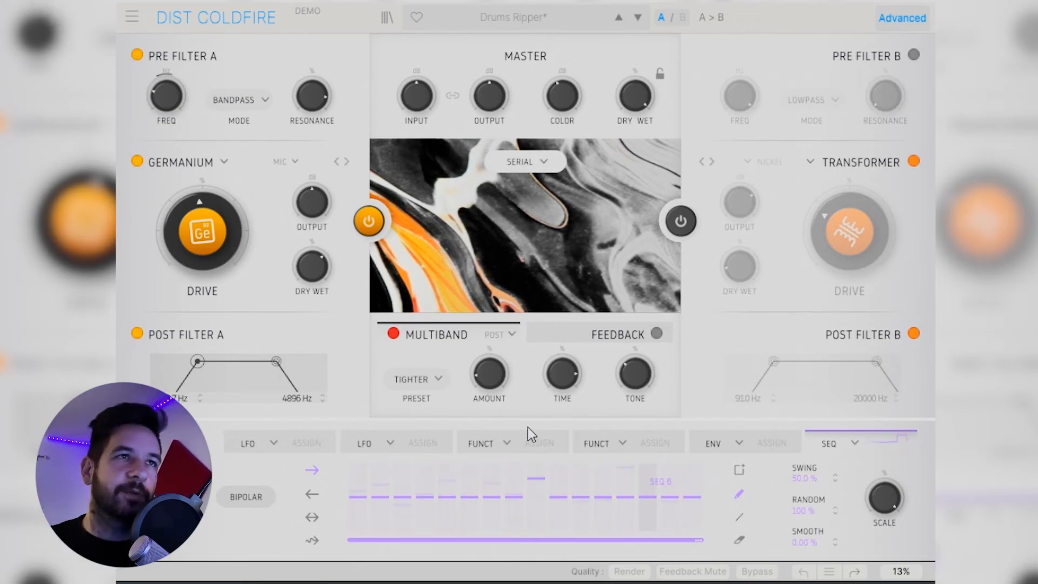
mouse_move(480, 389)
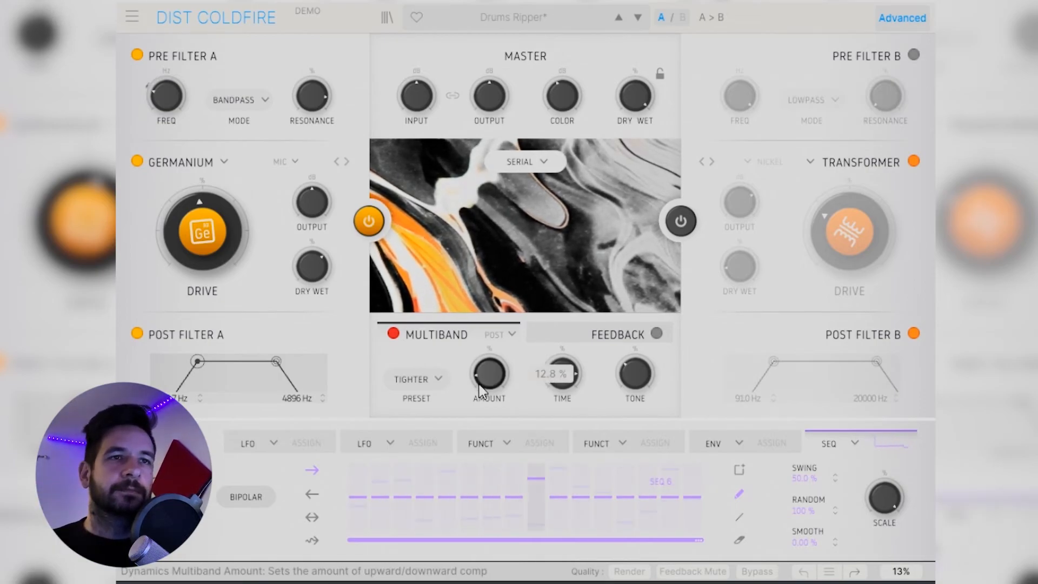
left_click_drag(562, 372, 562, 347)
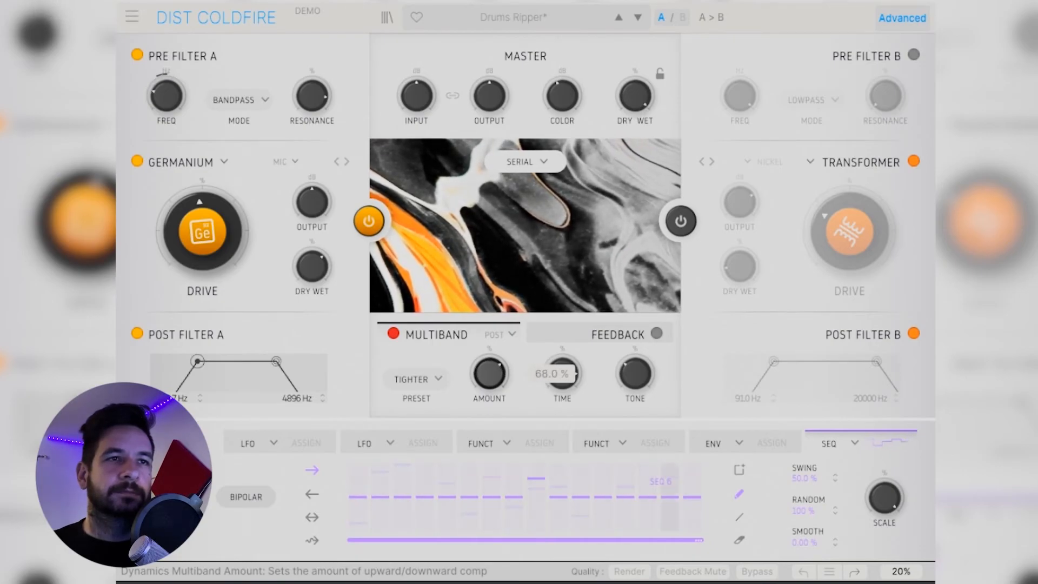
left_click(409, 385)
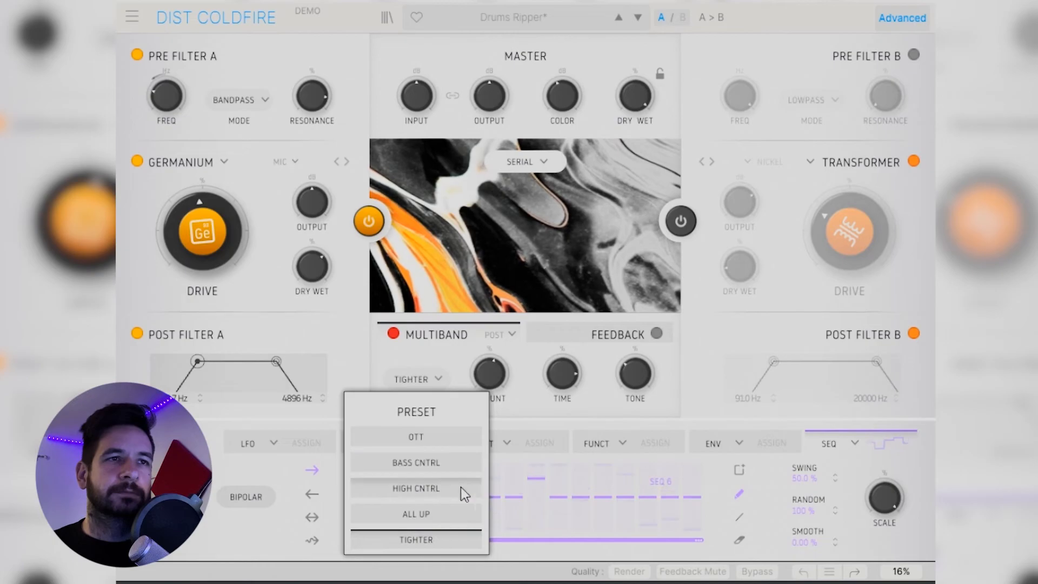
left_click(439, 438)
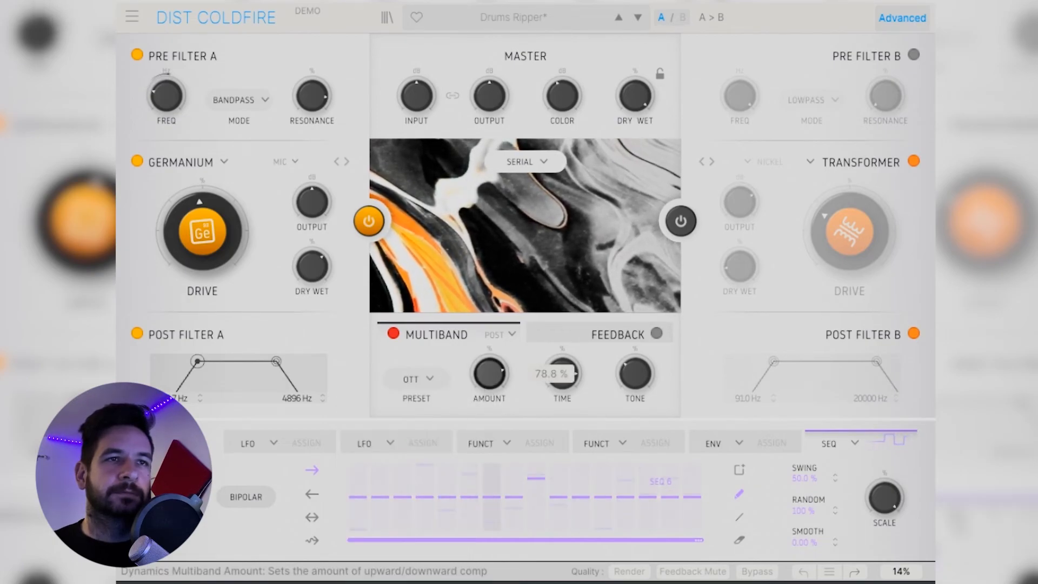
- Return Multiband to the Tighter preset at about half amount, with its time just above the middle and its tone raised to about half
left_click(412, 380)
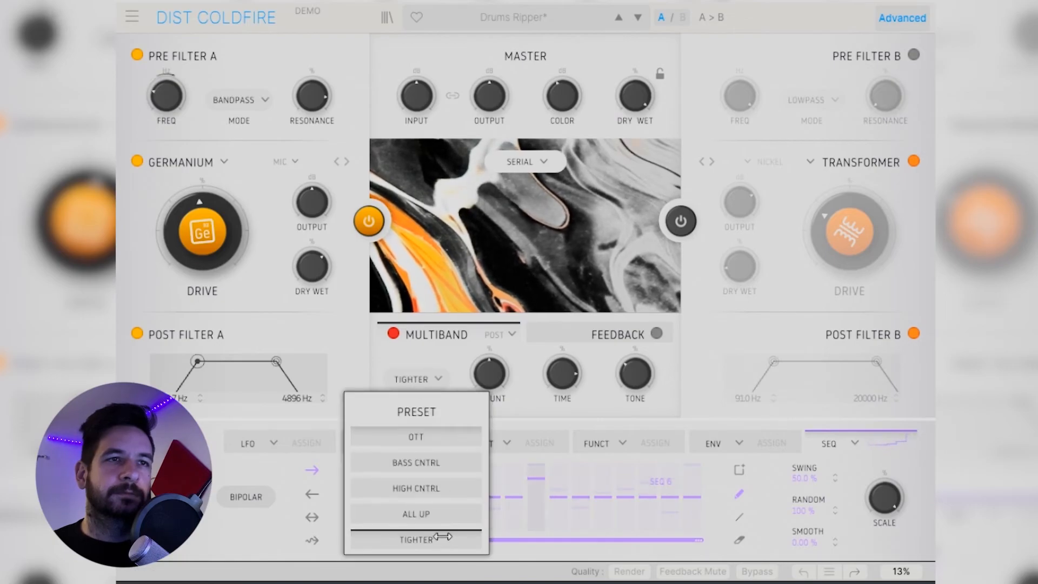
left_click(435, 538)
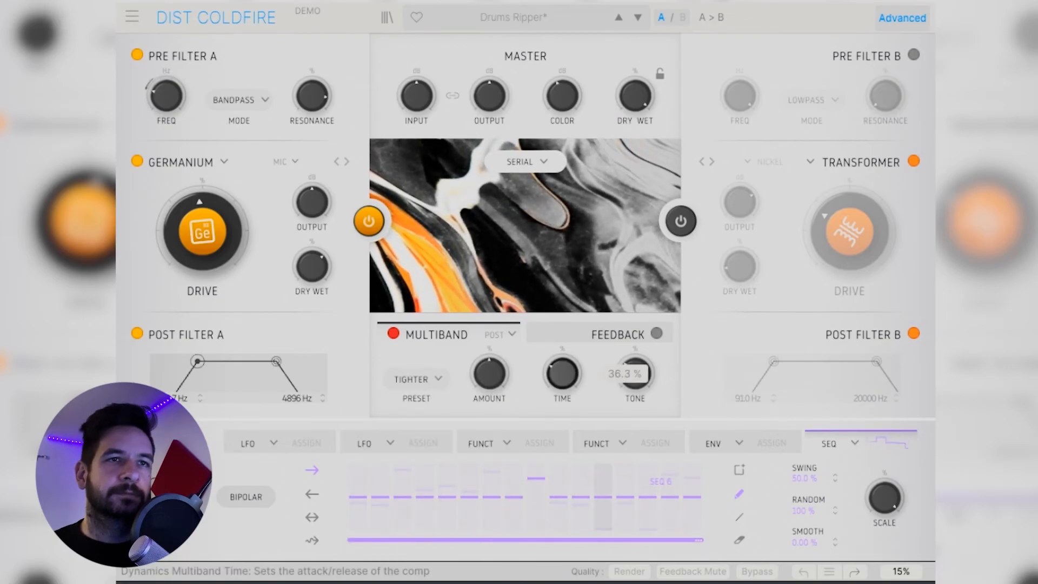
left_click_drag(637, 370, 637, 351)
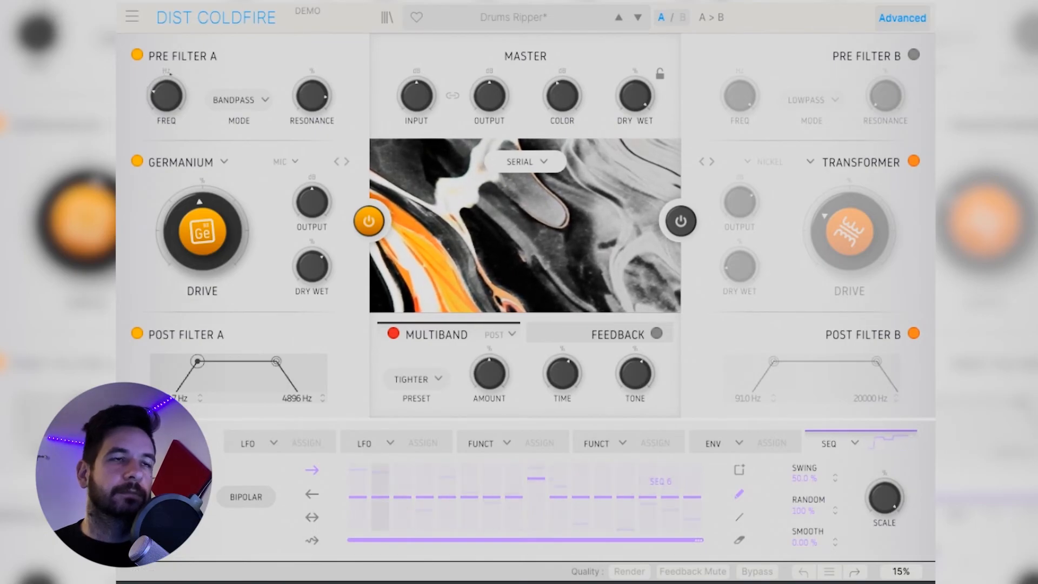
mouse_move(768, 98)
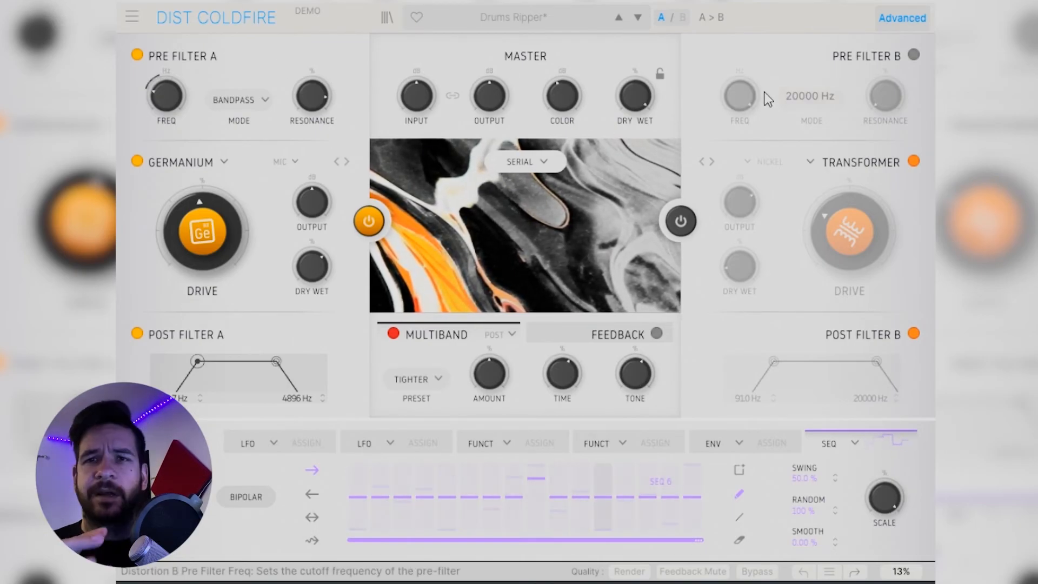